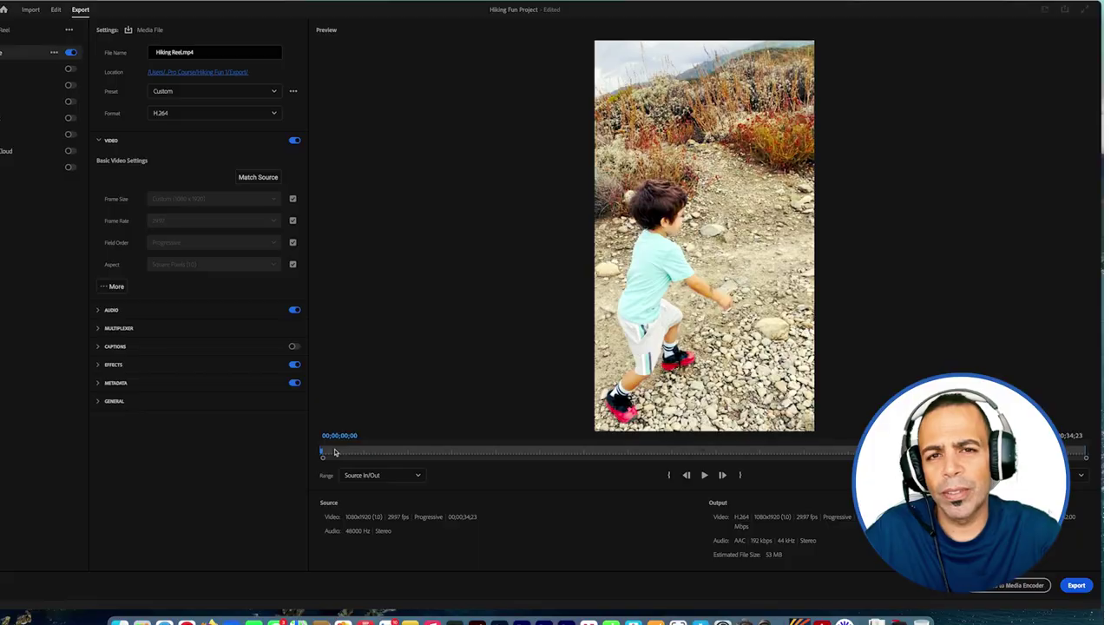
Scrub through the preview of the exported Hiking Reel.mp4.
left_click_drag(335, 449, 640, 447)
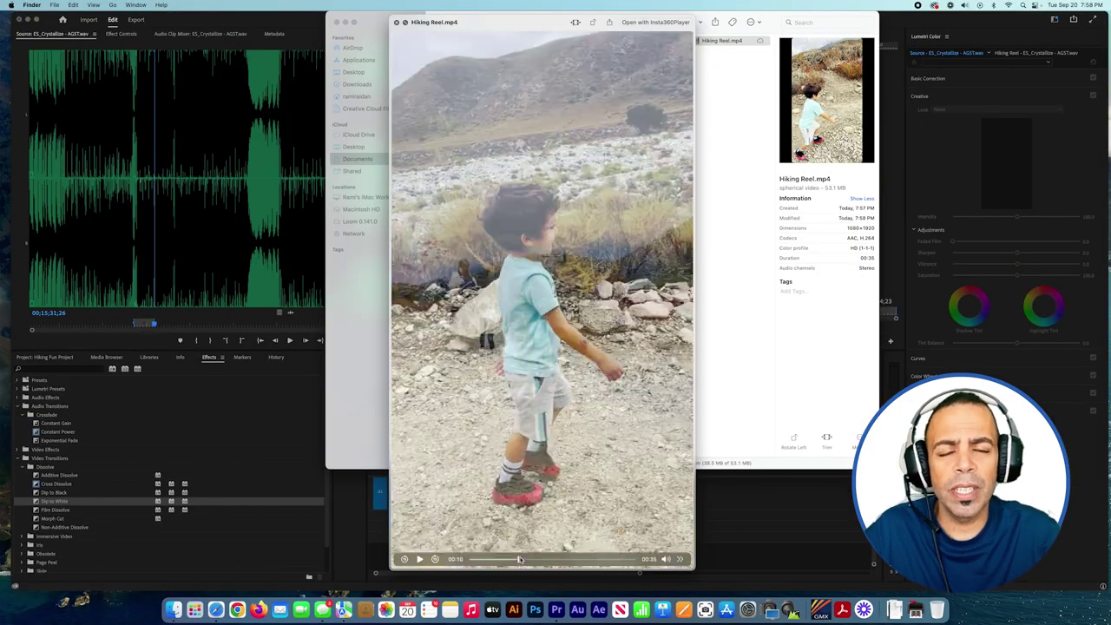
left_click_drag(519, 559, 589, 559)
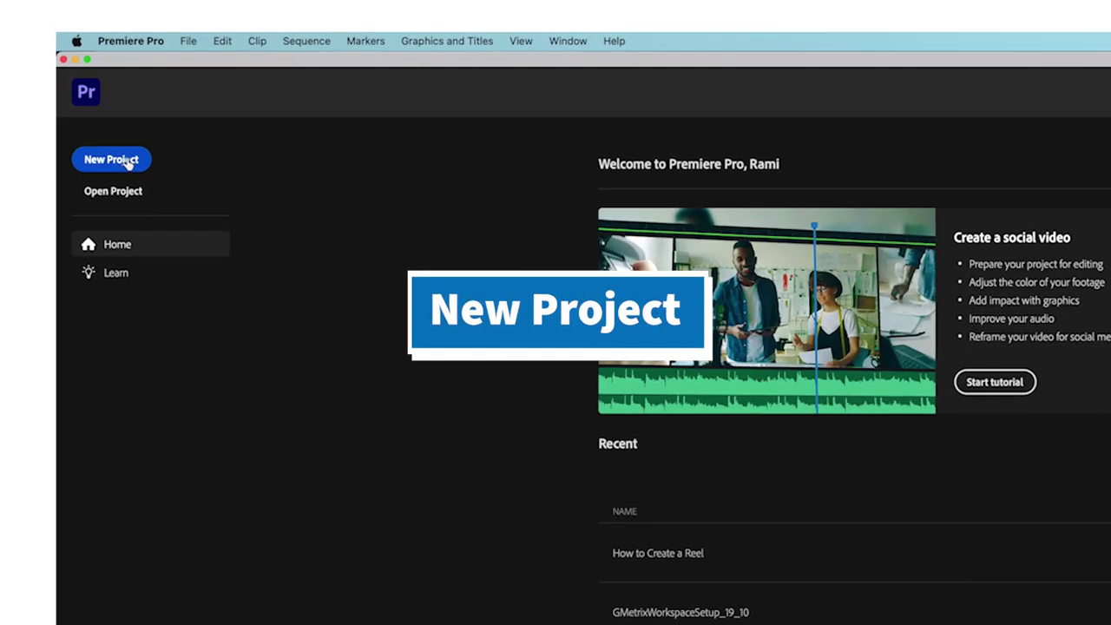
Create a new project named Hiking Fun Project in a chosen save folder.
left_click(35, 70)
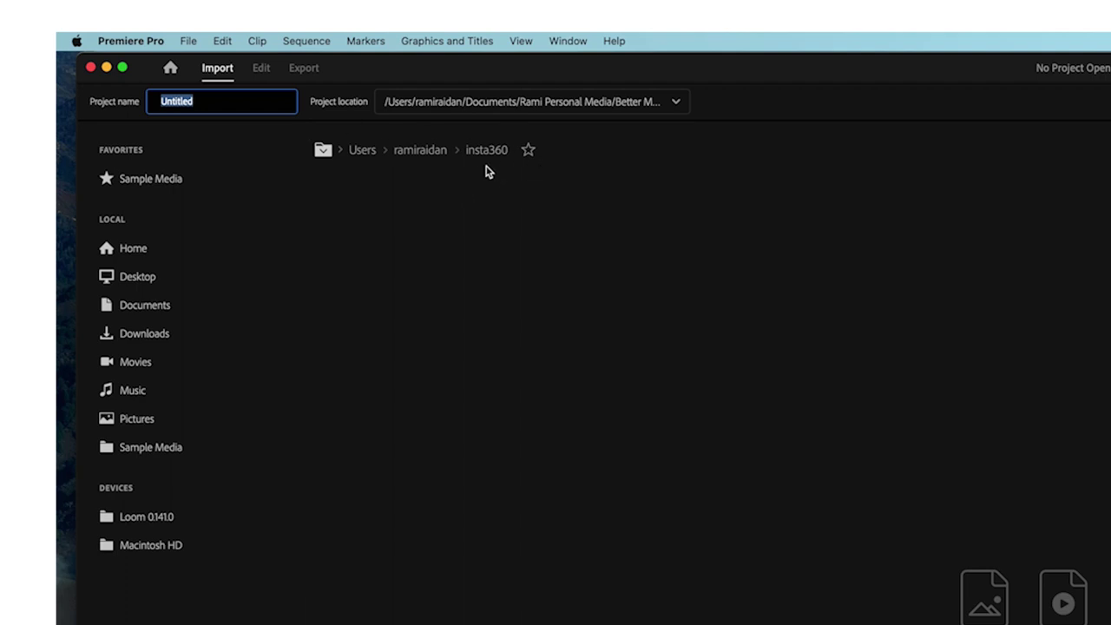
left_click(525, 111)
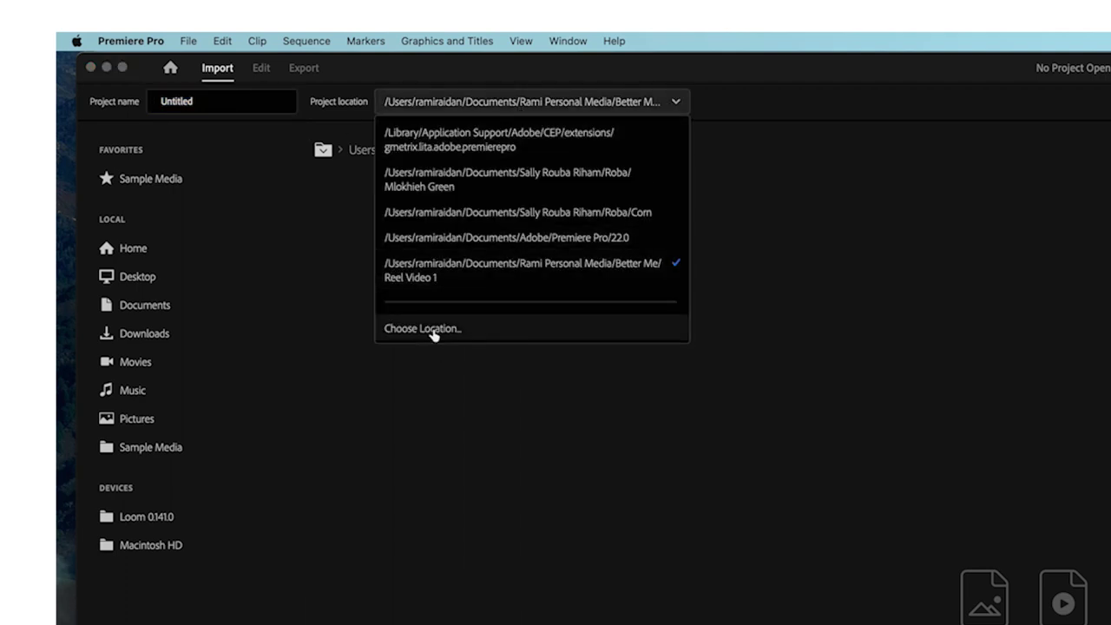
left_click(425, 328)
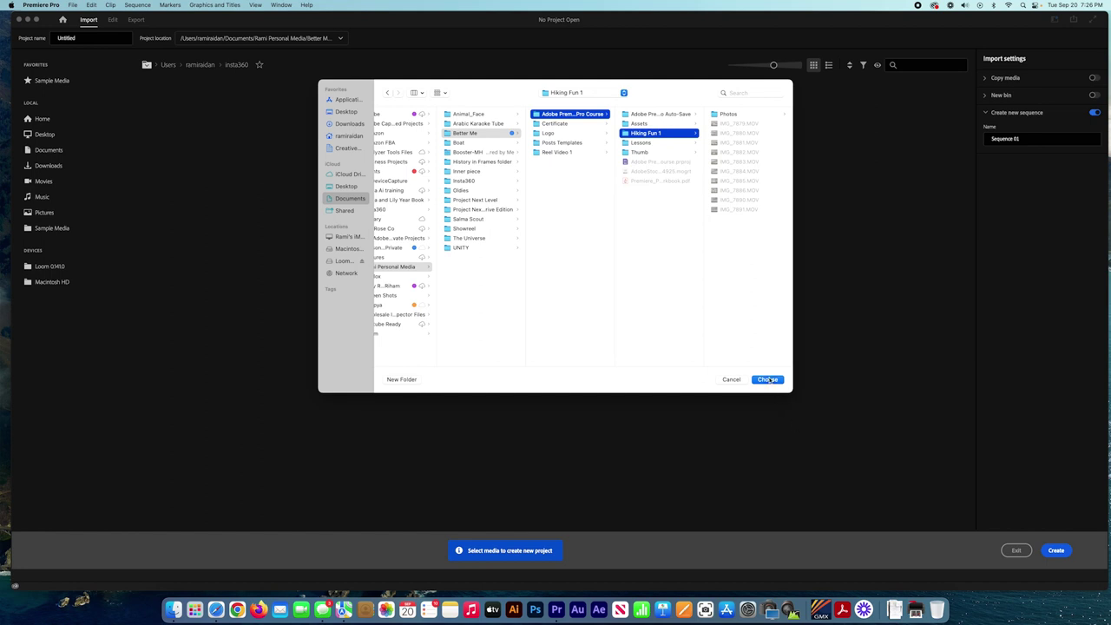
left_click(768, 379)
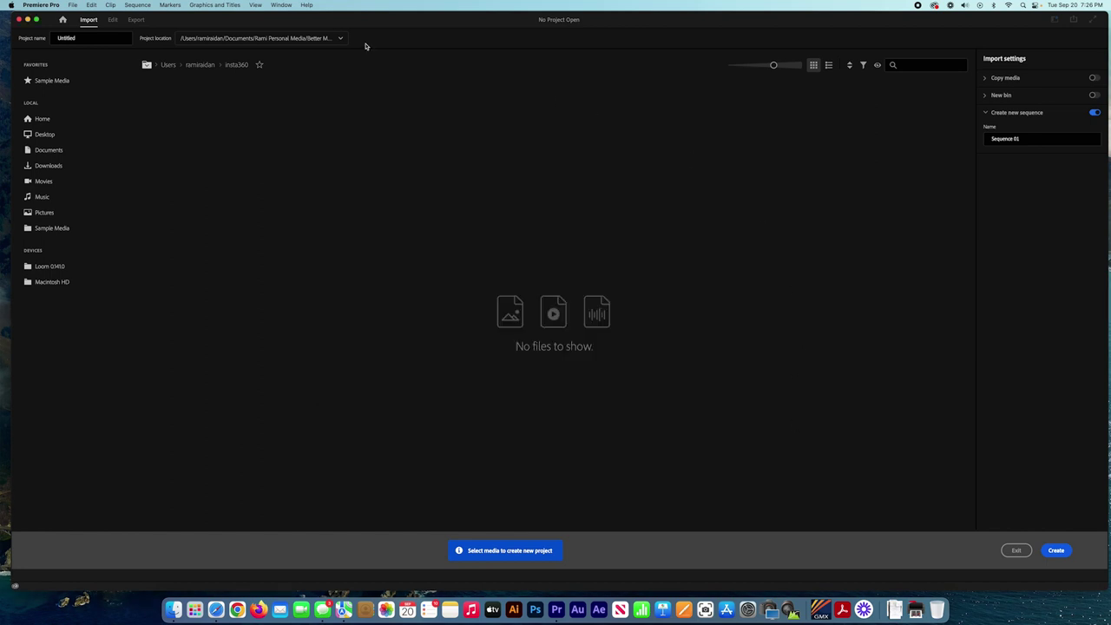
type("Hiki")
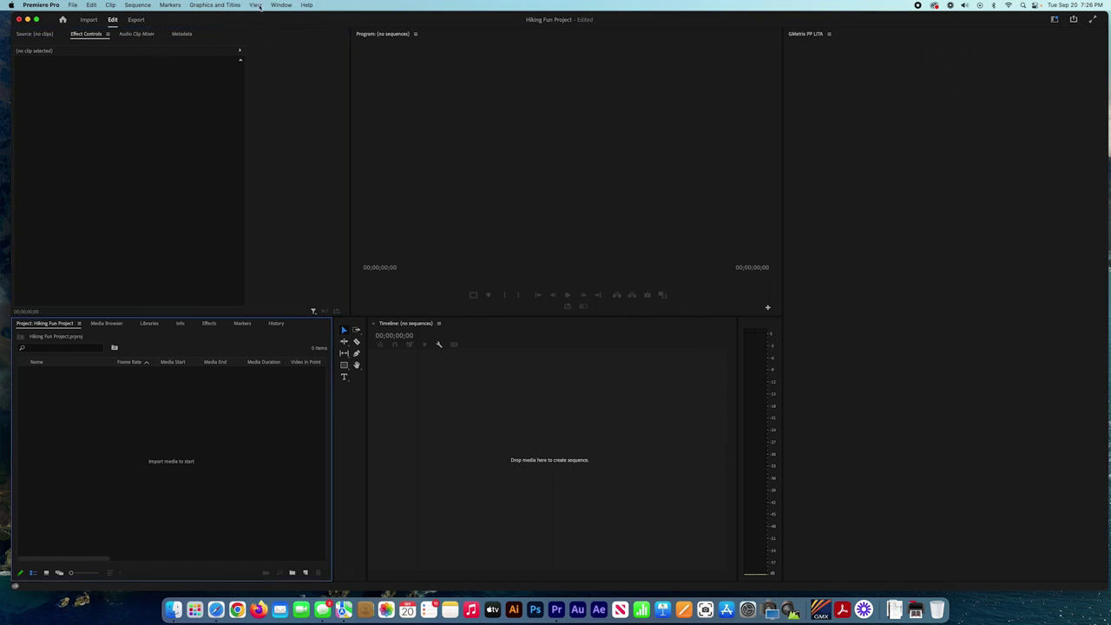
Switch to the Editing workspace layout.
left_click(280, 5)
mouse_move(286, 18)
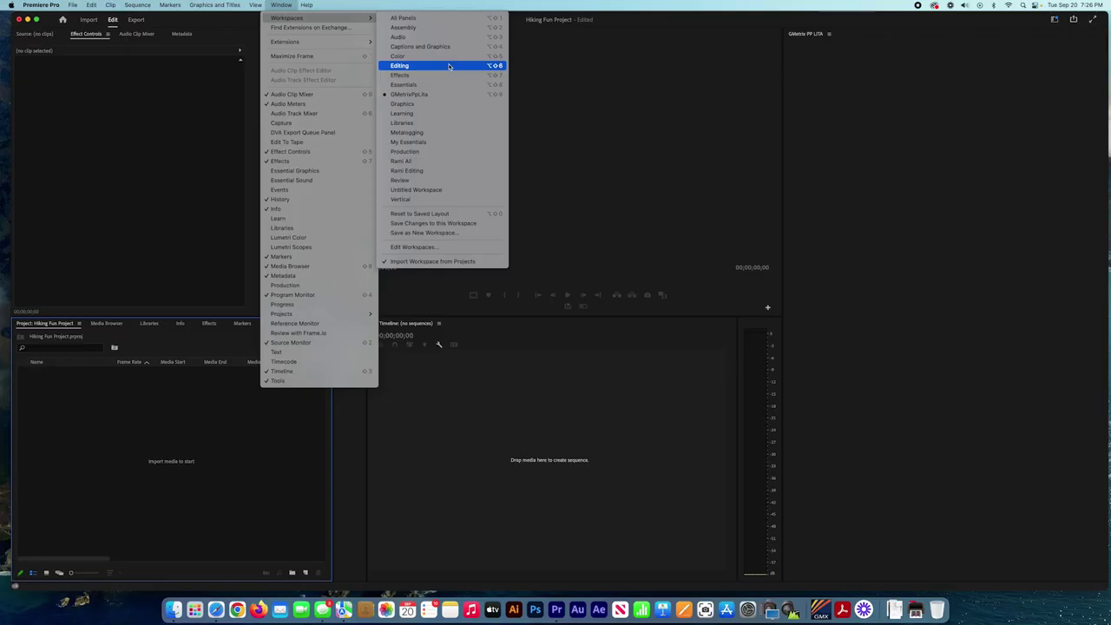
left_click(790, 177)
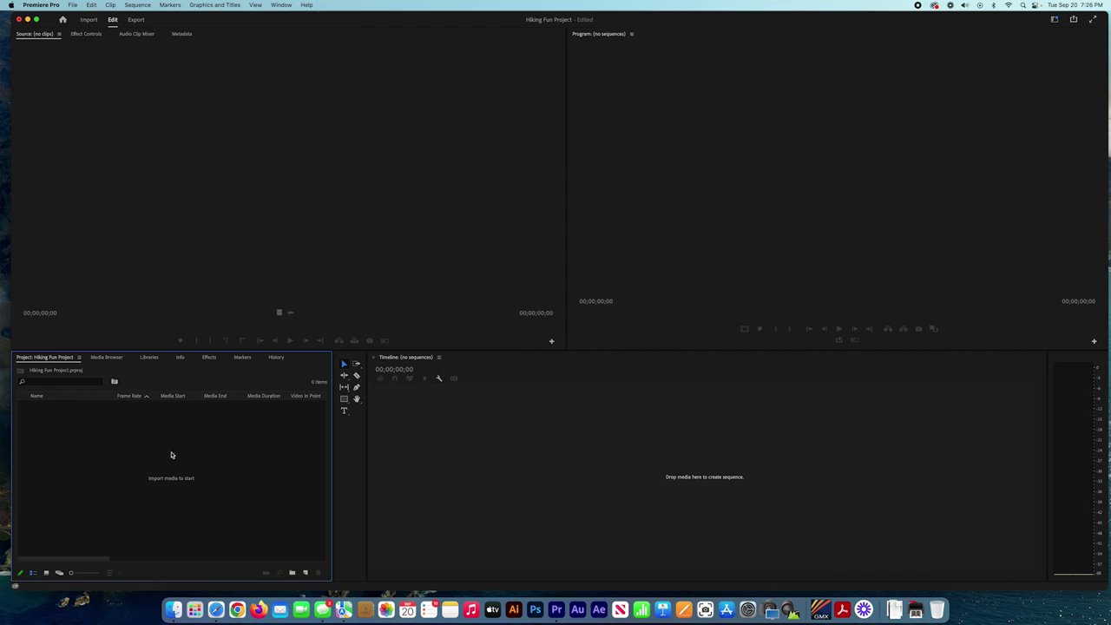
Import the ten clips IMG_7879.MOV through IMG_7891.MOV from the Hiking Fun 1 folder.
right_click(148, 433)
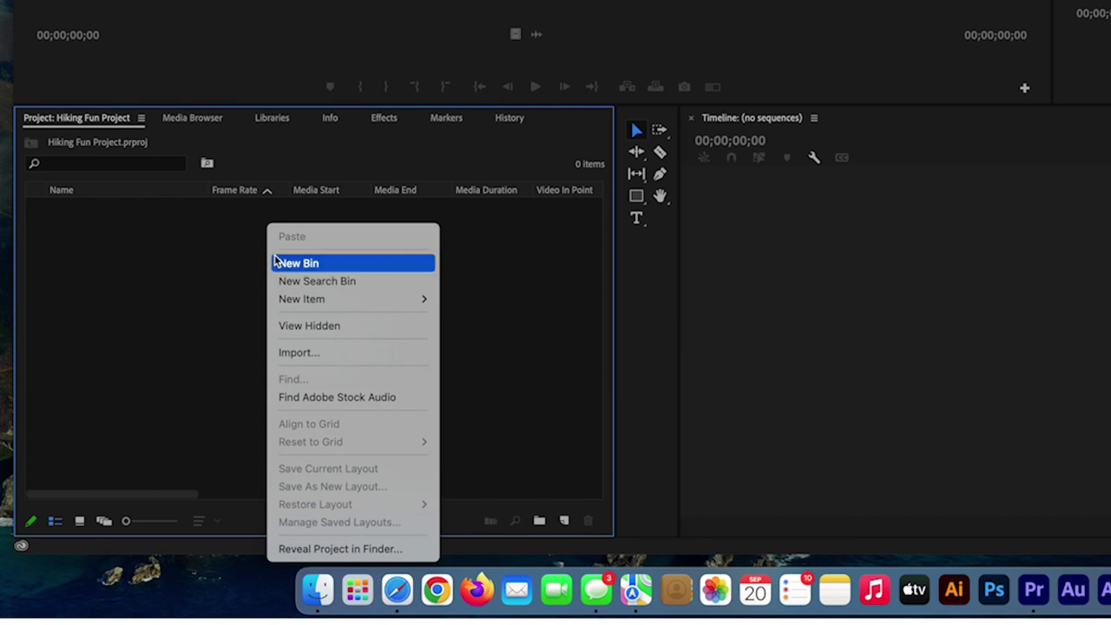
left_click(315, 352)
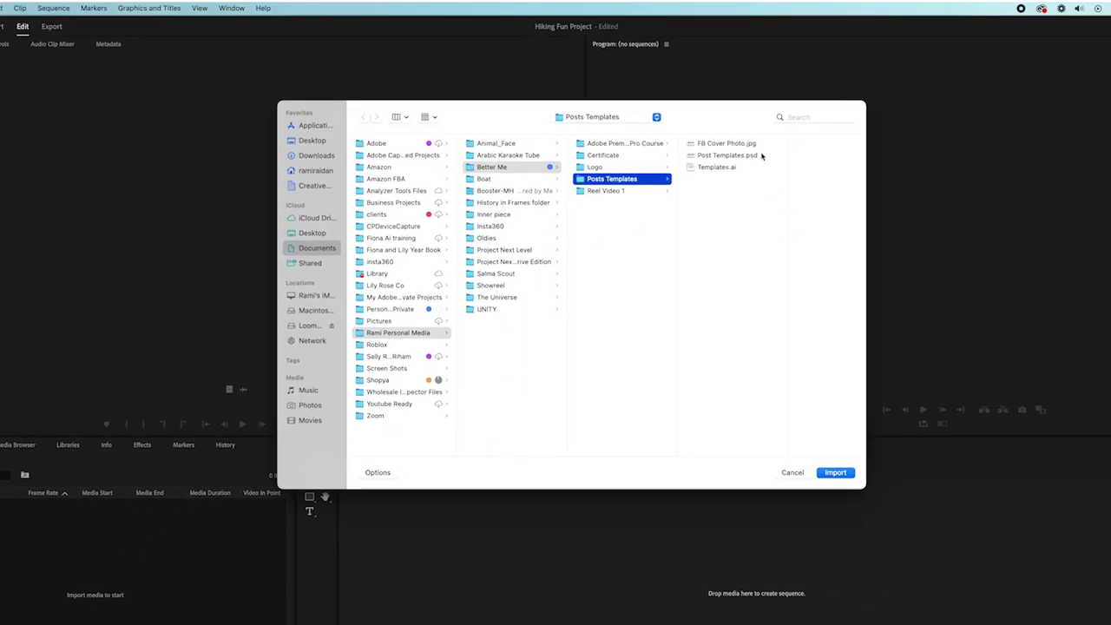
left_click(638, 144)
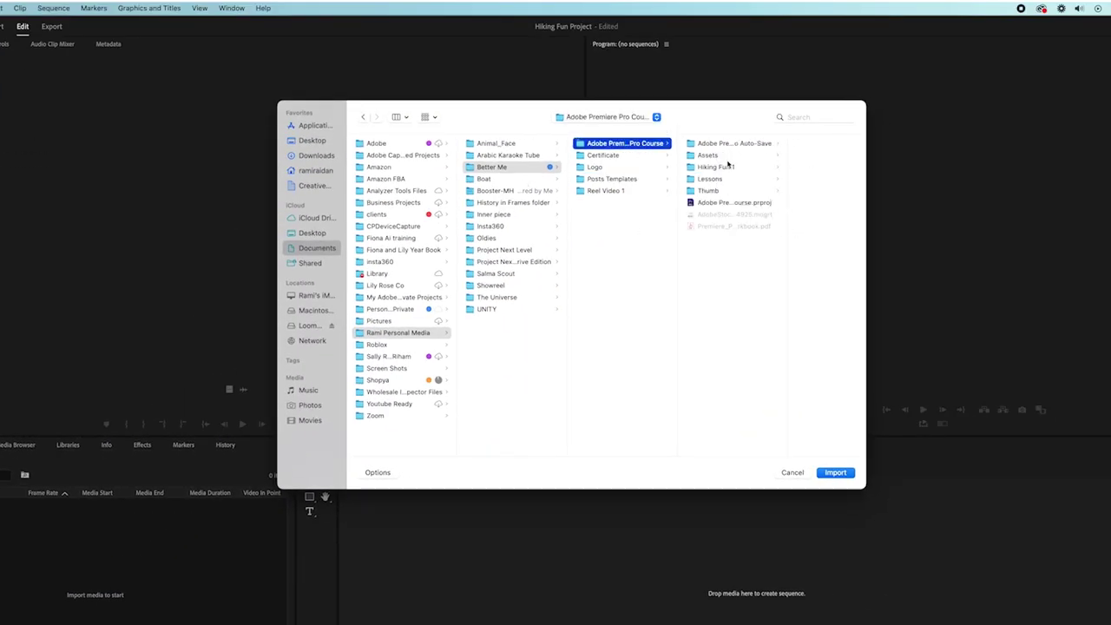
left_click(728, 167)
left_click(832, 168)
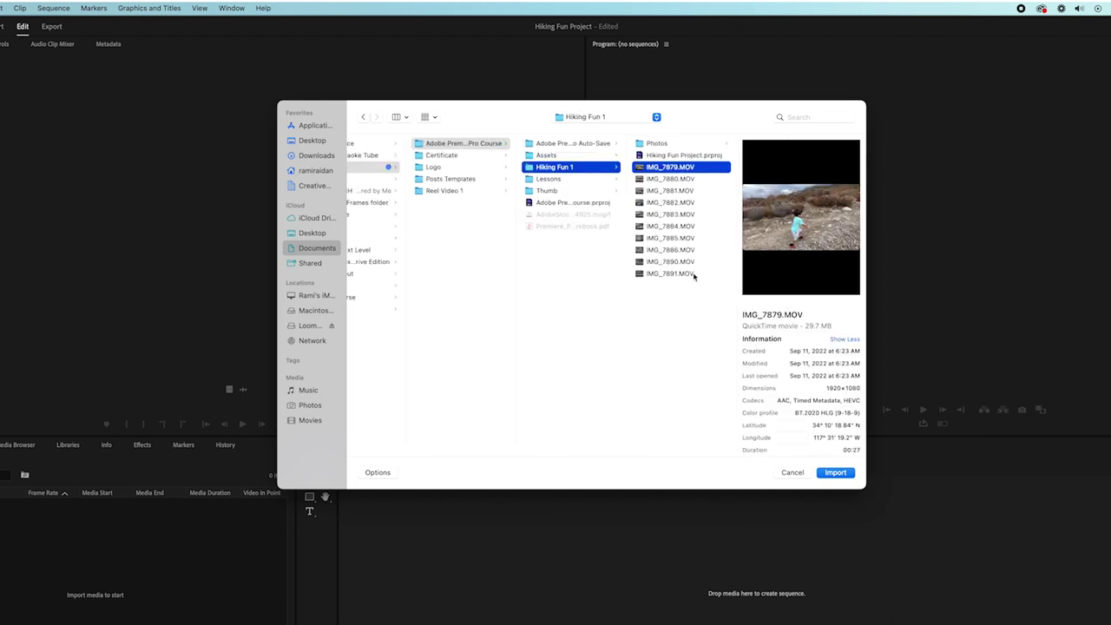
left_click(685, 275, "shift")
left_click(835, 472)
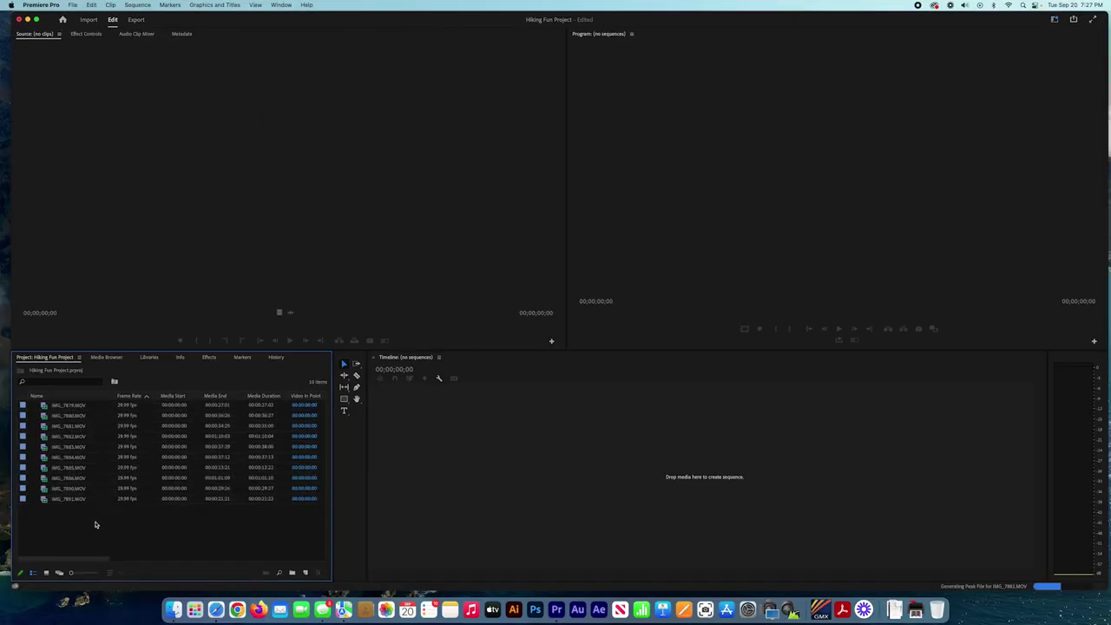
Create a bin named Clips and move all ten clips into it.
right_click(95, 524)
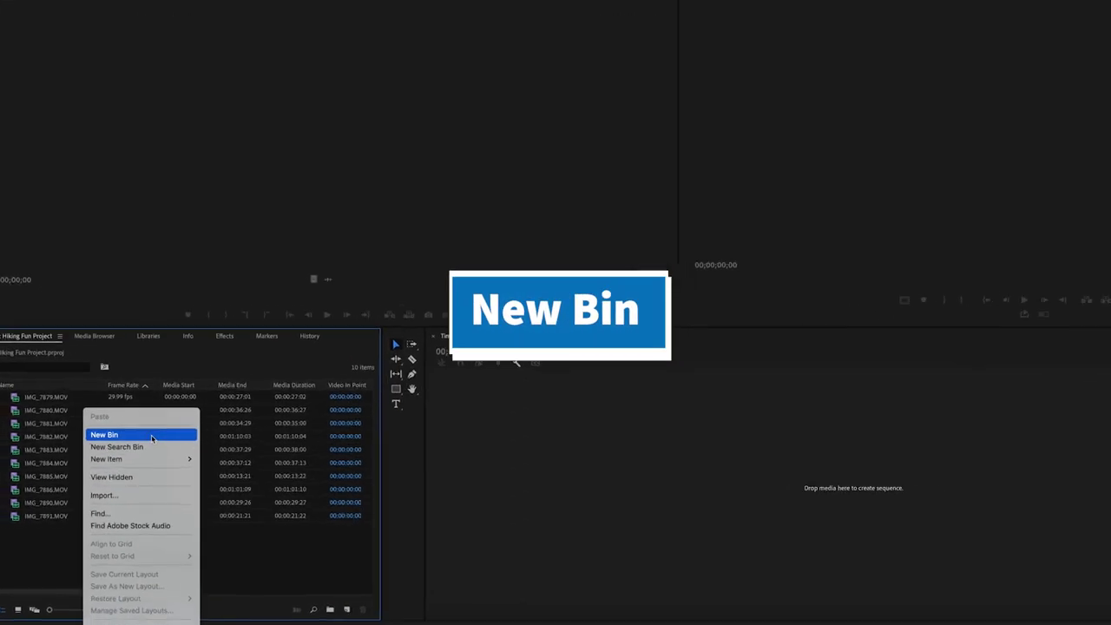
left_click(151, 435)
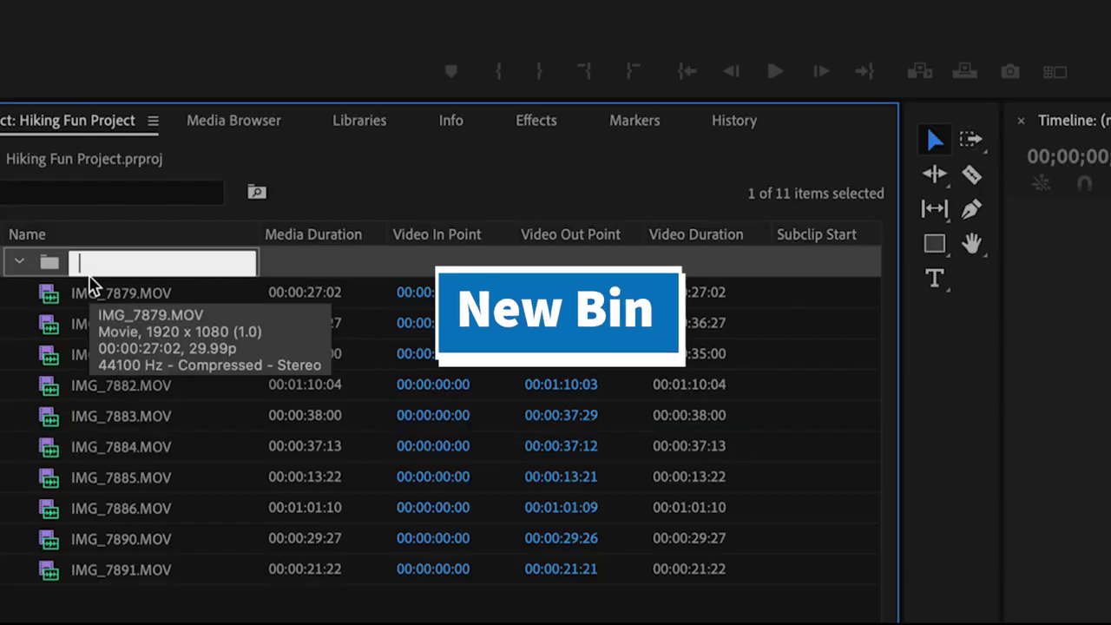
type("clips")
key("Tab")
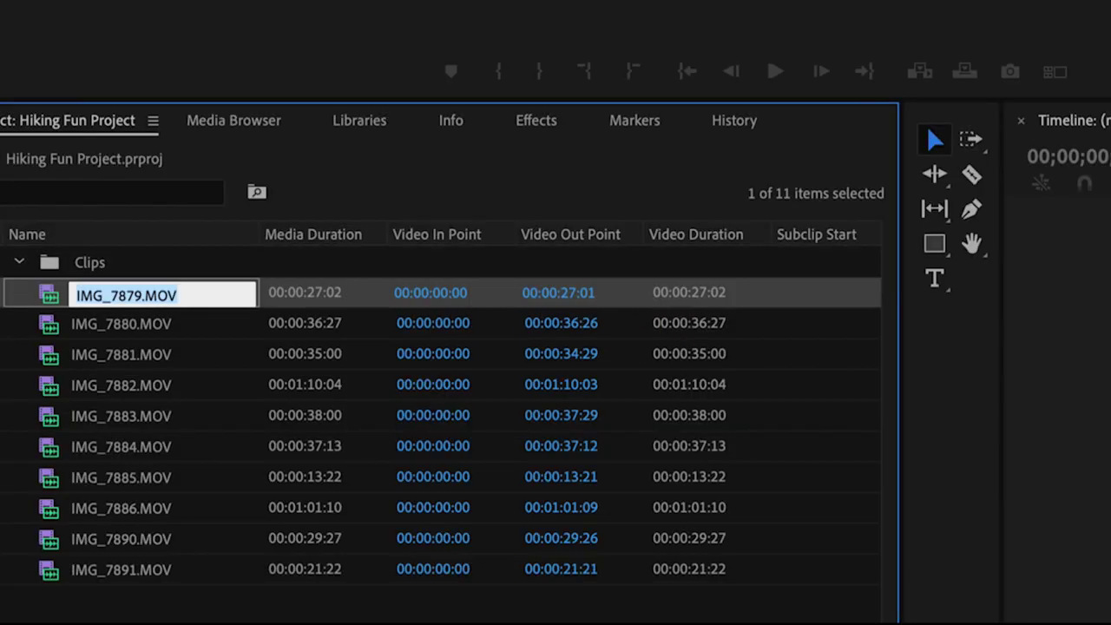
left_click(129, 571)
left_click(154, 292)
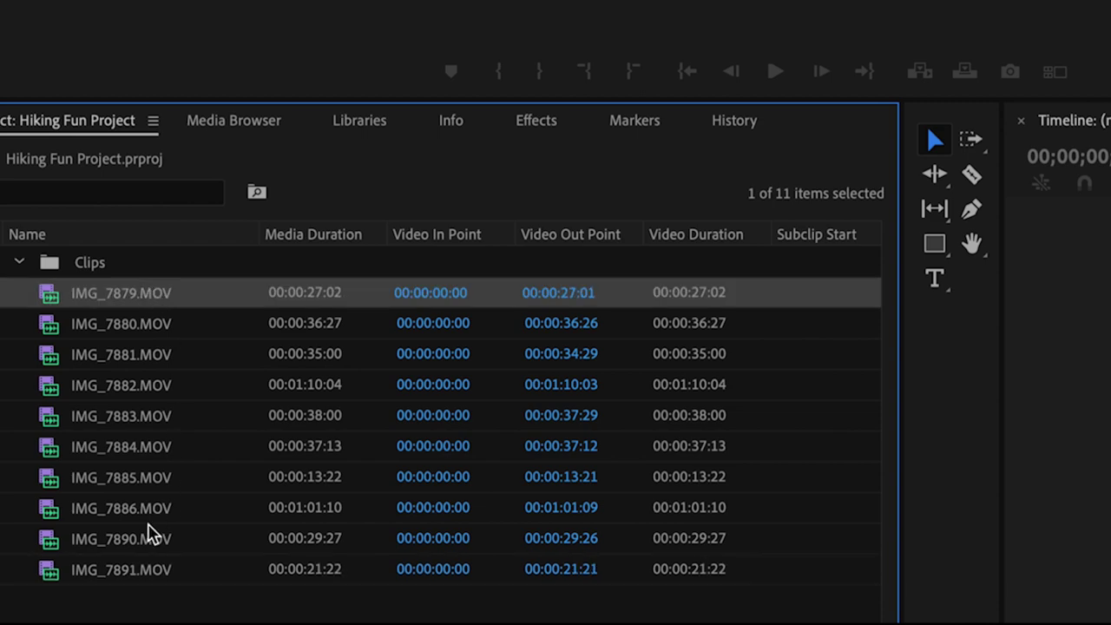
left_click(143, 572, "shift")
left_click_drag(131, 364, 90, 269)
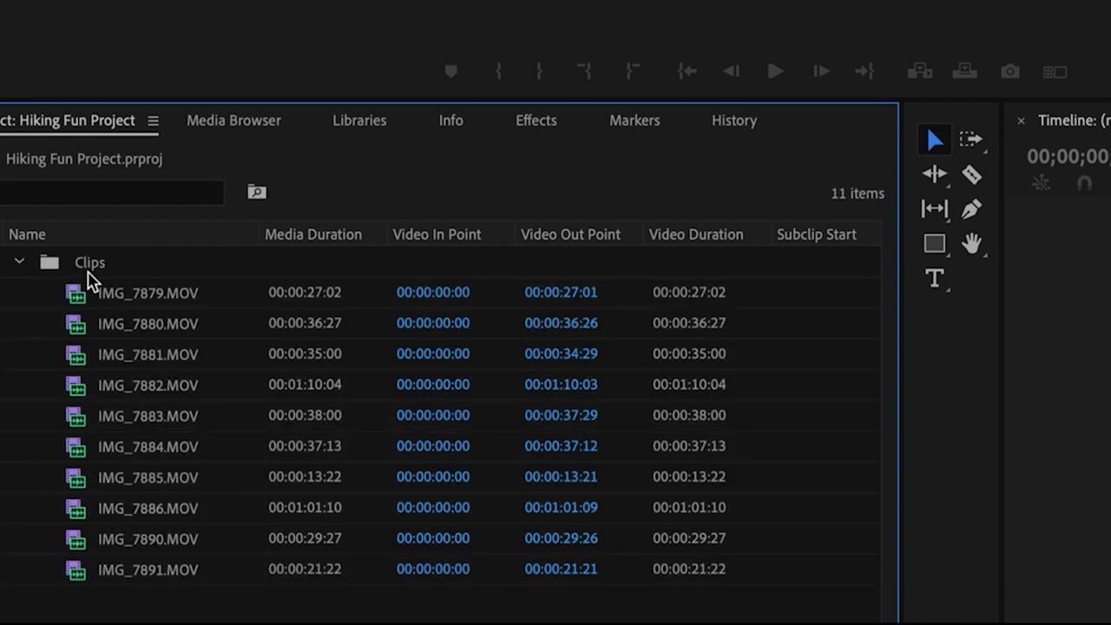
Load IMG_7879.MOV into the Source Monitor and preview its opening moments.
left_click(131, 295)
double_click(70, 440)
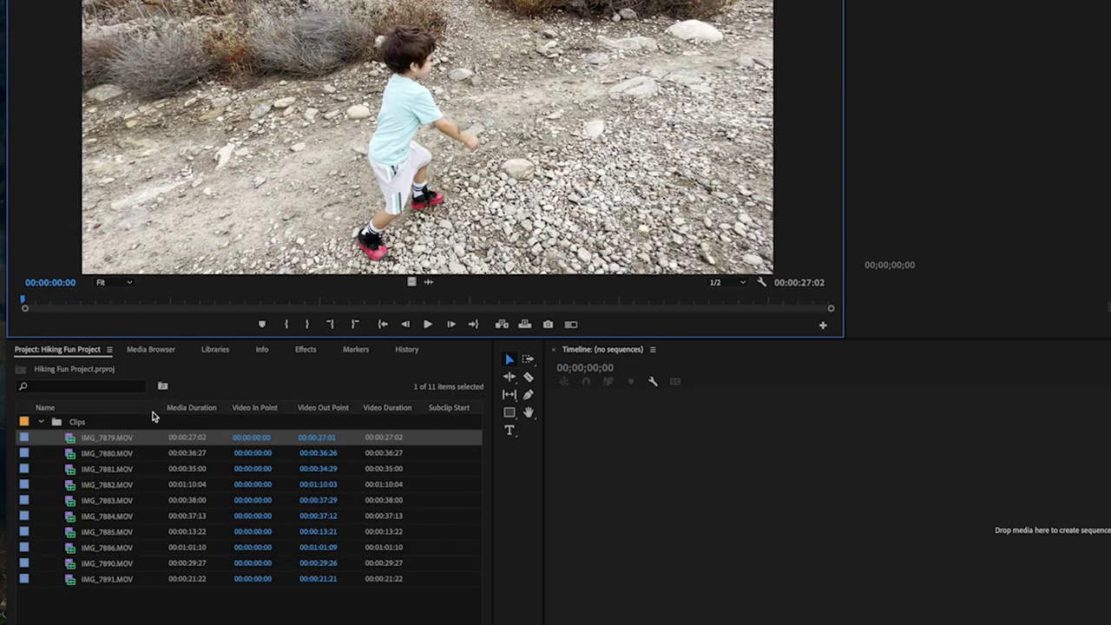
mouse_move(24, 303)
left_mouse_down()
mouse_move(49, 301)
mouse_move(23, 302)
left_mouse_up()
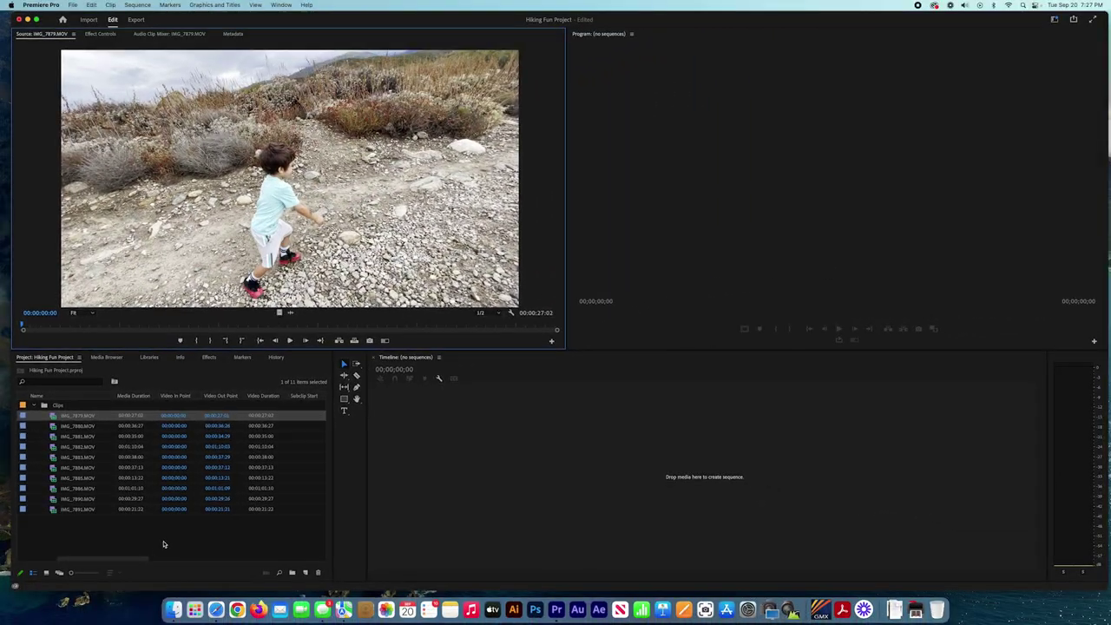
left_click(163, 544)
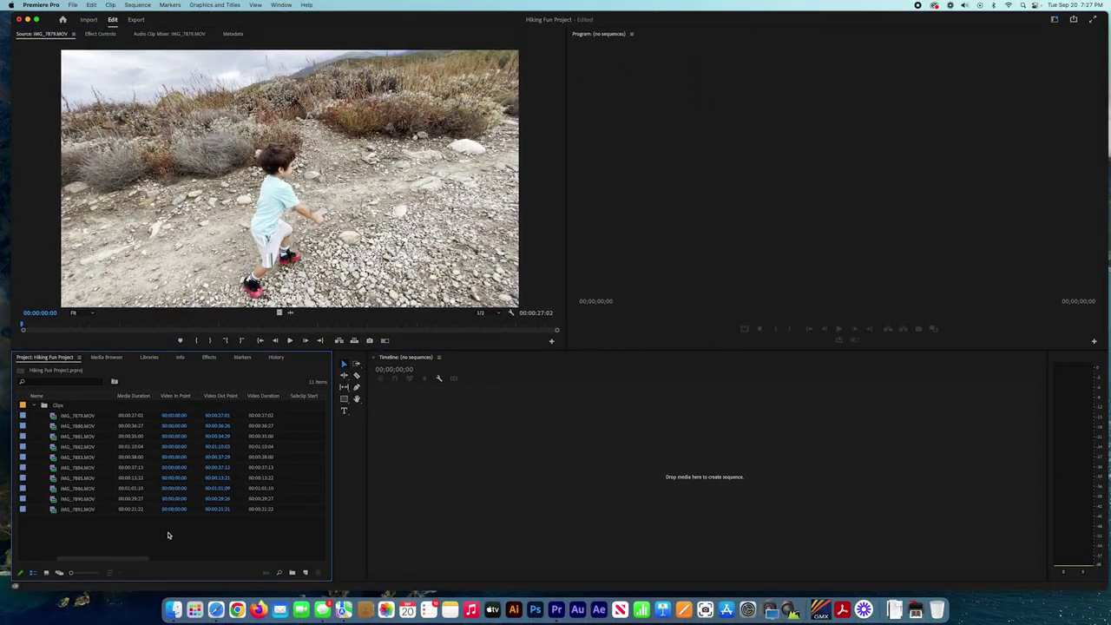
right_click(143, 538)
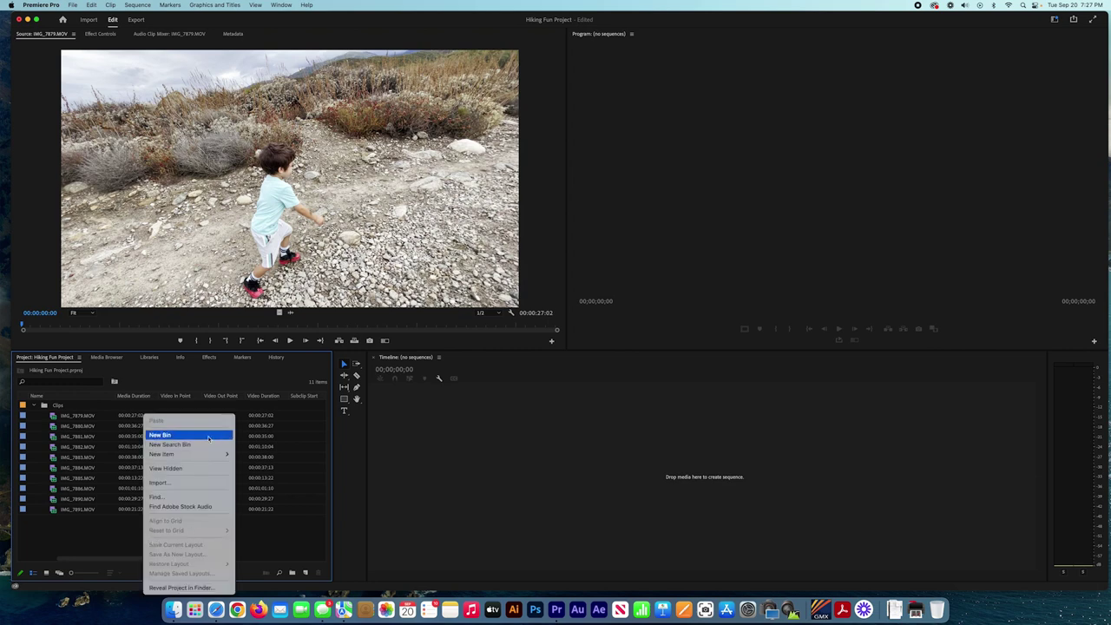
Start a new sequence from the DSLR 1080p30 preset with a 1080 x 1920 frame size.
mouse_move(202, 454)
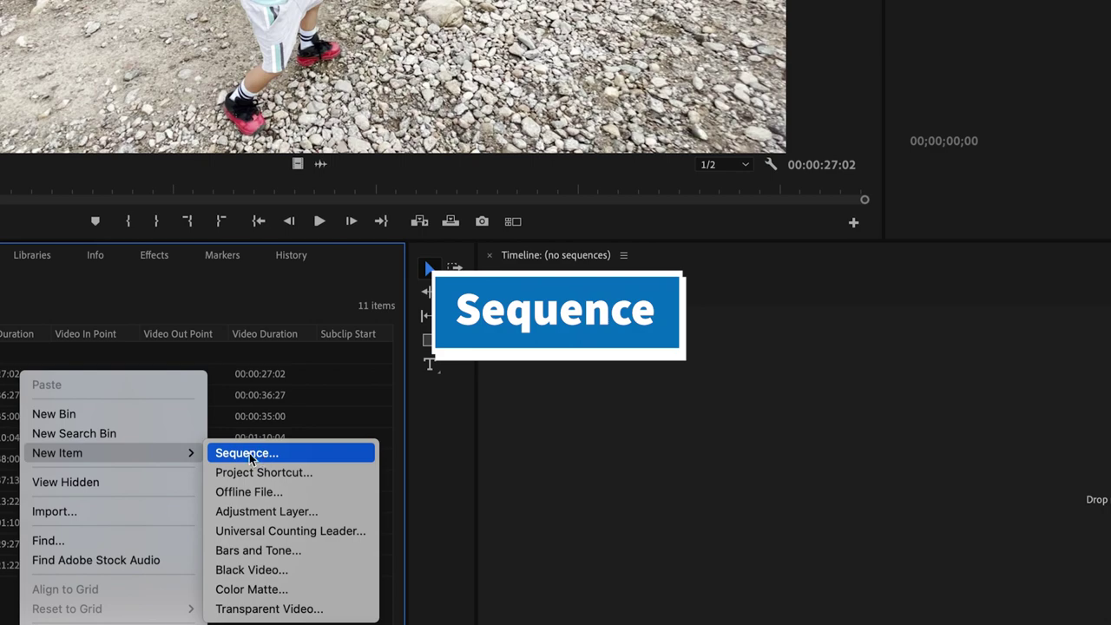
left_click(250, 453)
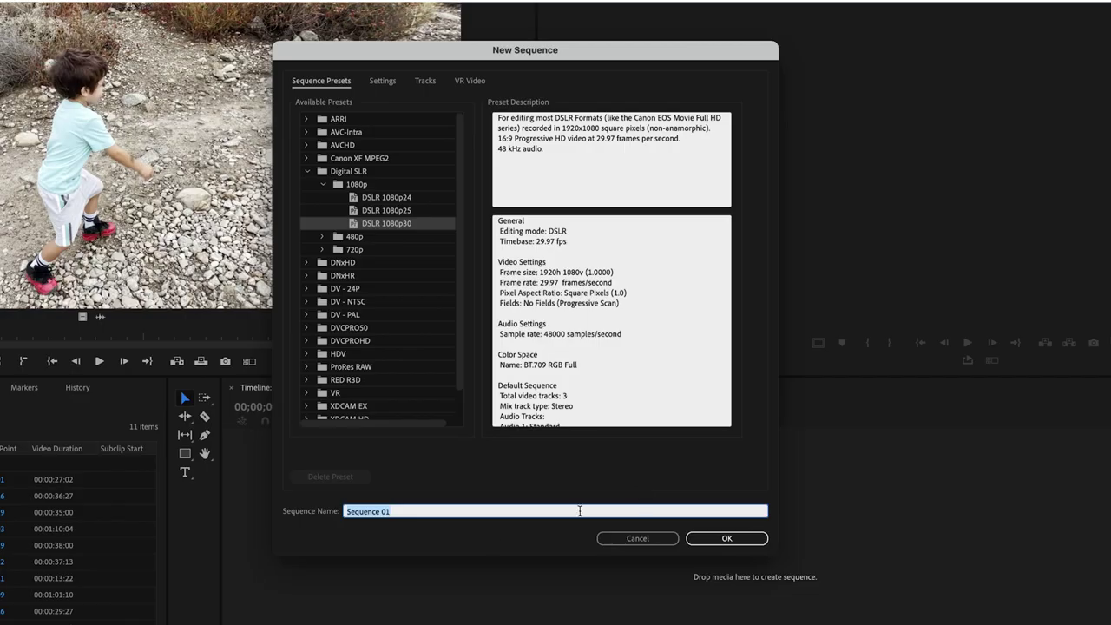
left_click(395, 226)
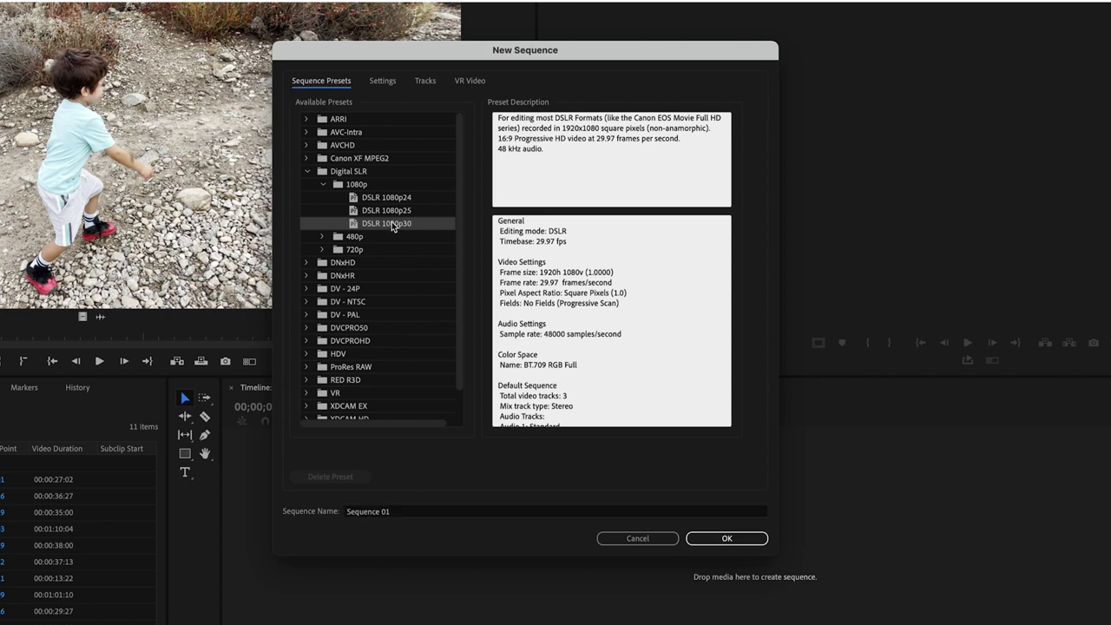
left_click(384, 89)
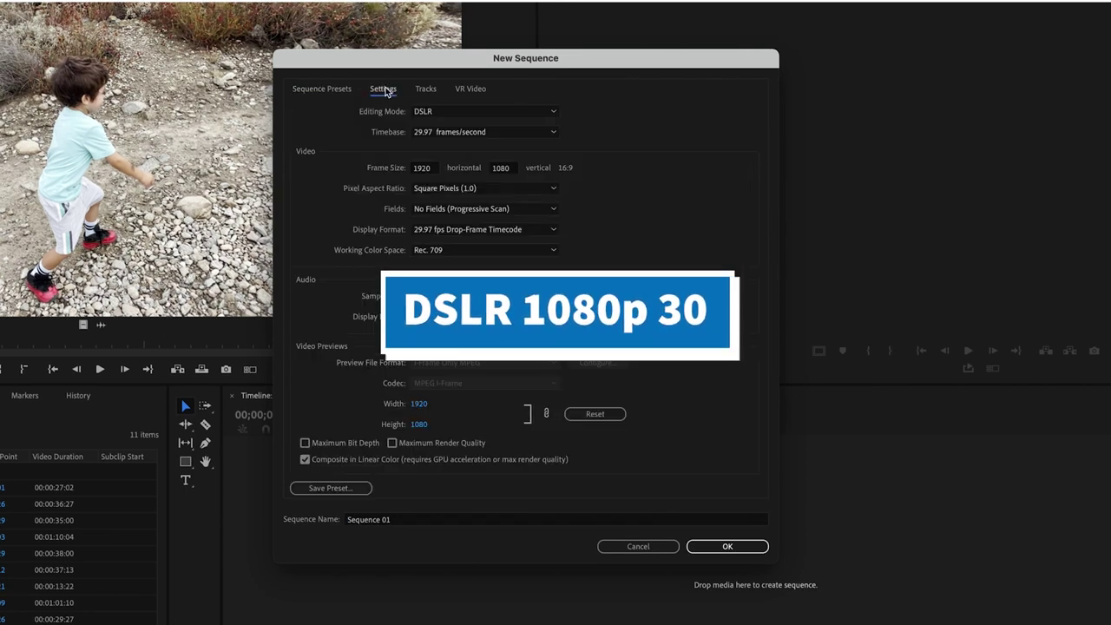
left_click(436, 169)
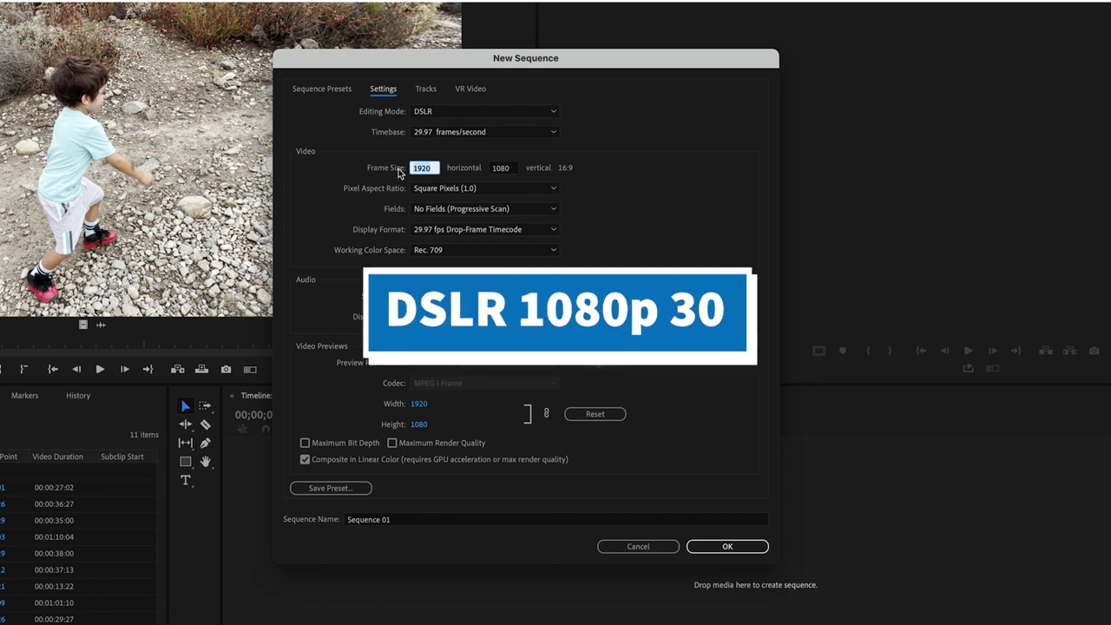
type("10")
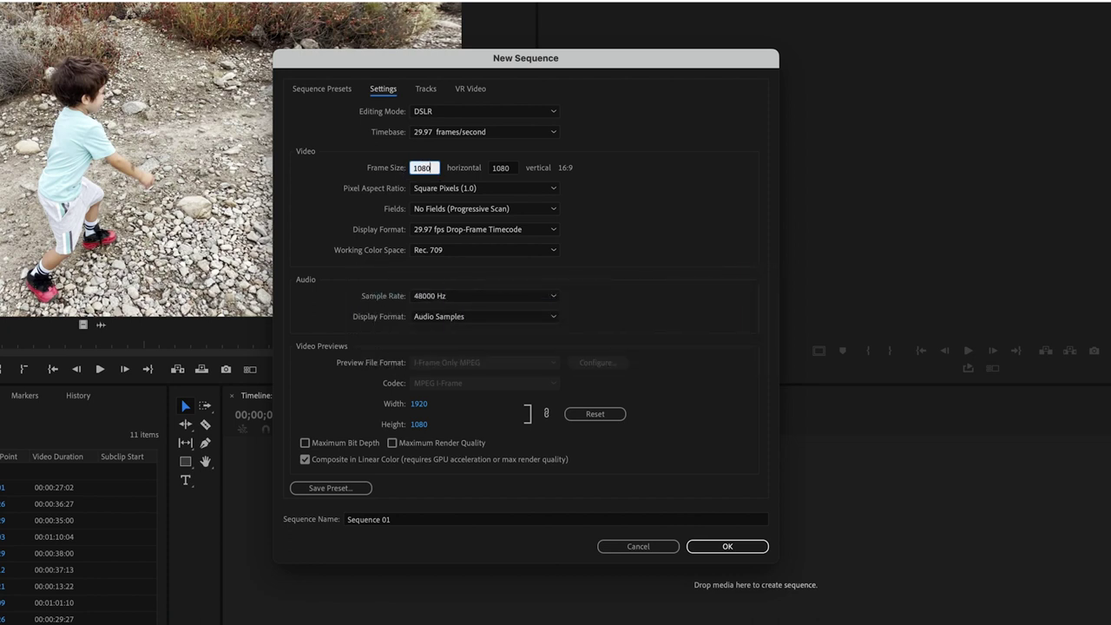
key("Tab")
type("1920")
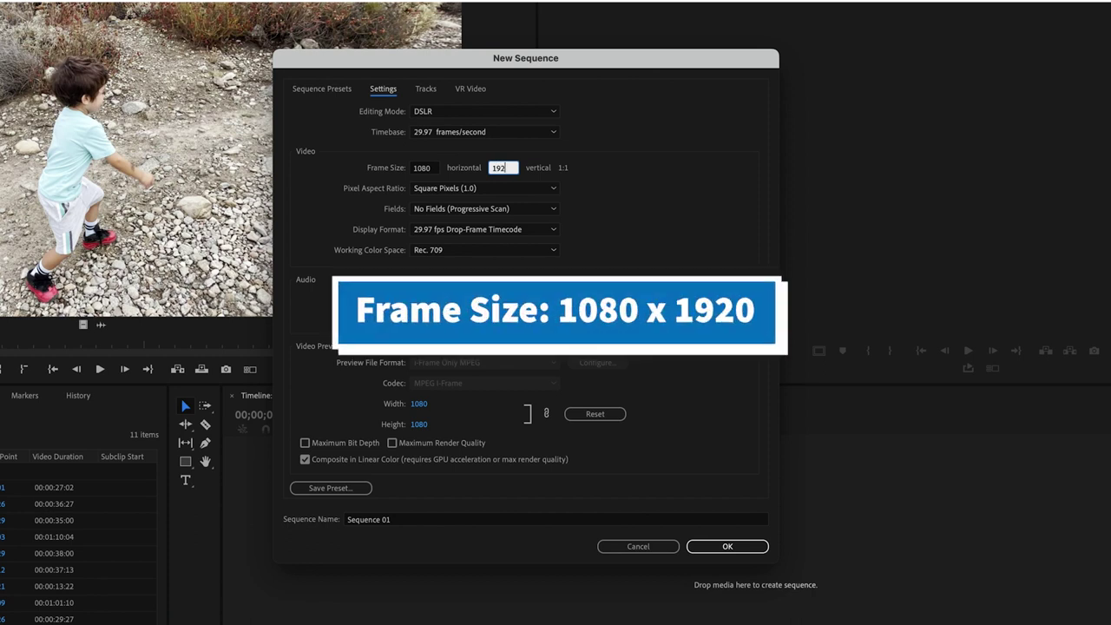
left_click(631, 136)
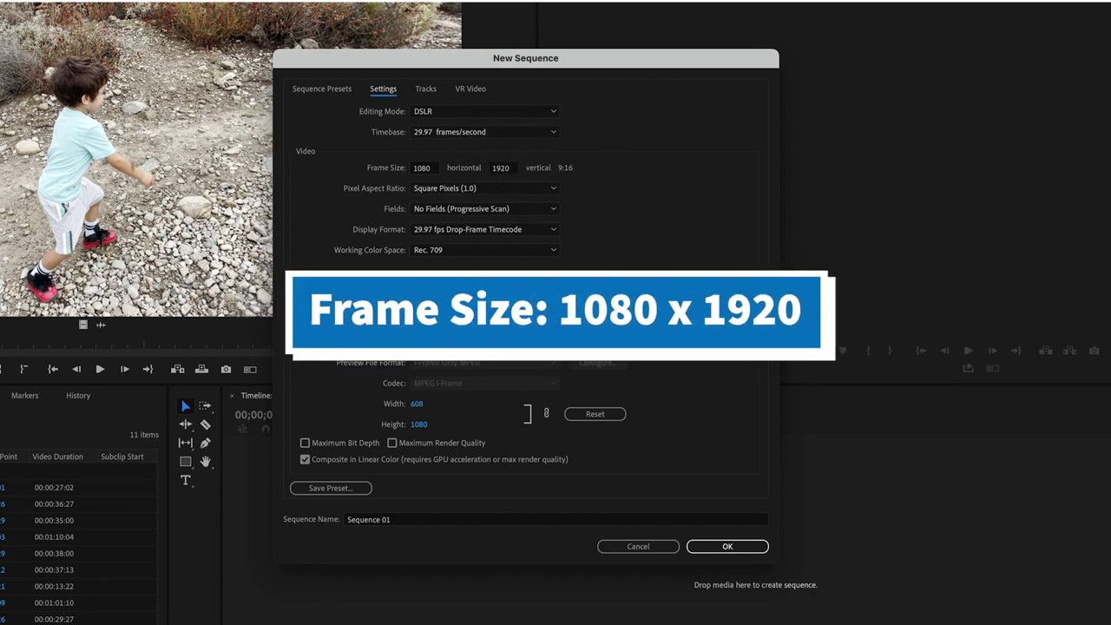
Name the sequence Hiking Reel and create it.
left_click(431, 519)
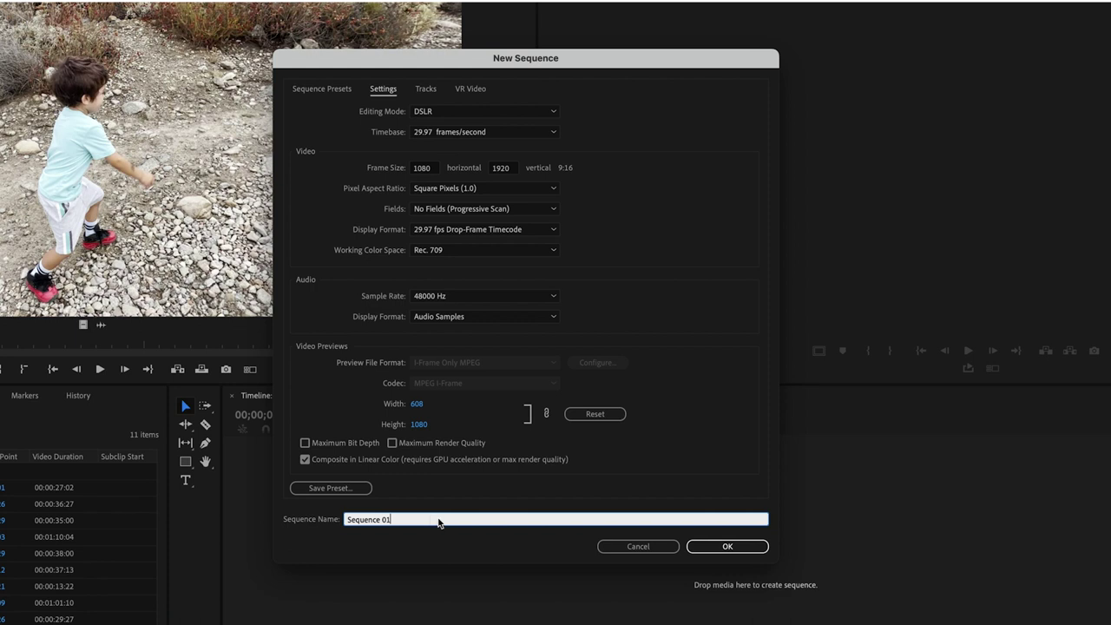
left_click_drag(455, 520, 340, 518)
type("Hiking Reel")
left_click(727, 545)
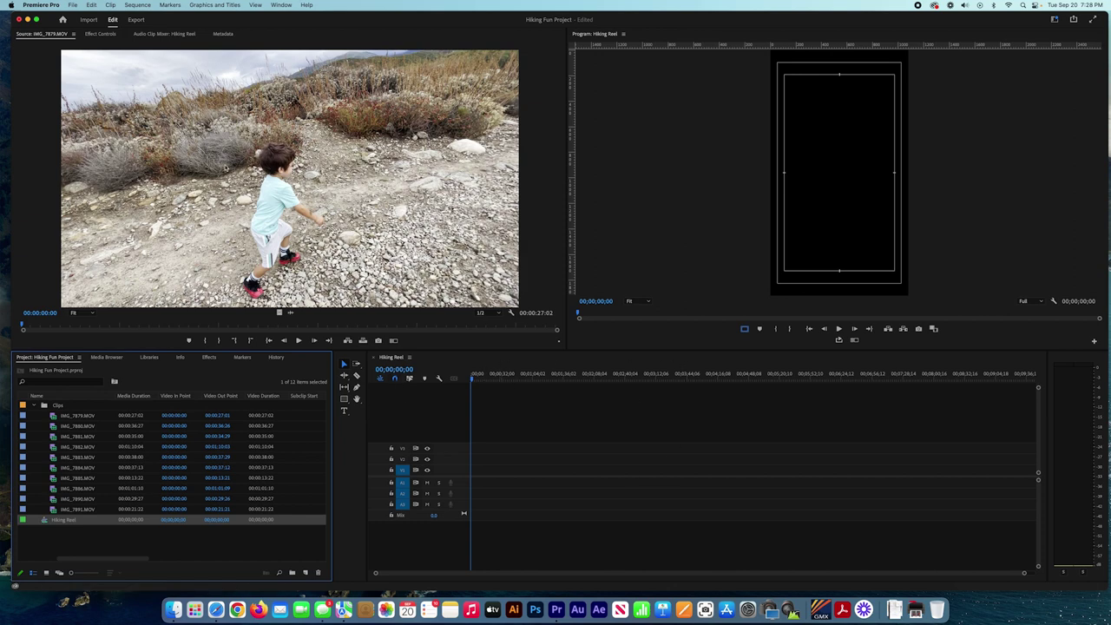
Play through IMG_7879.MOV in the Source Monitor to find the section to keep.
left_click(76, 415)
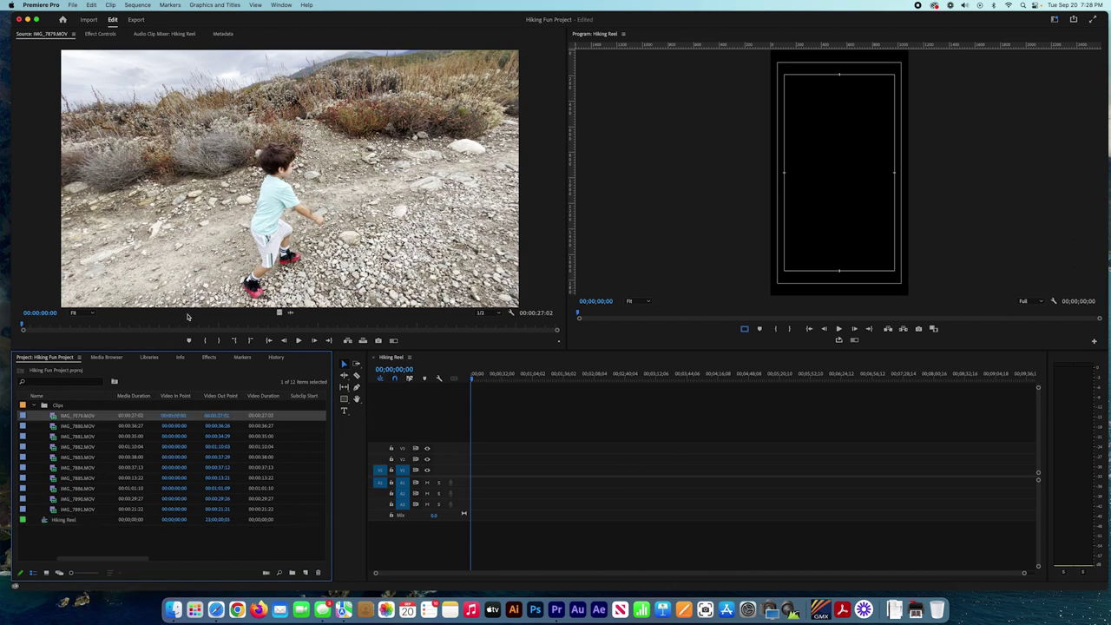
left_click(20, 325)
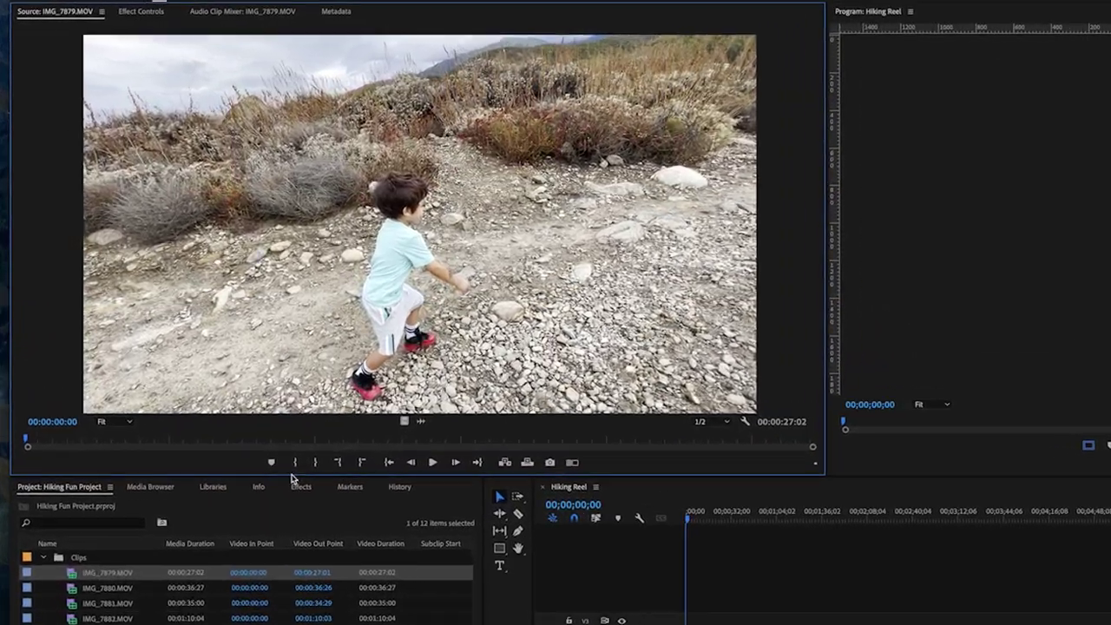
key("space")
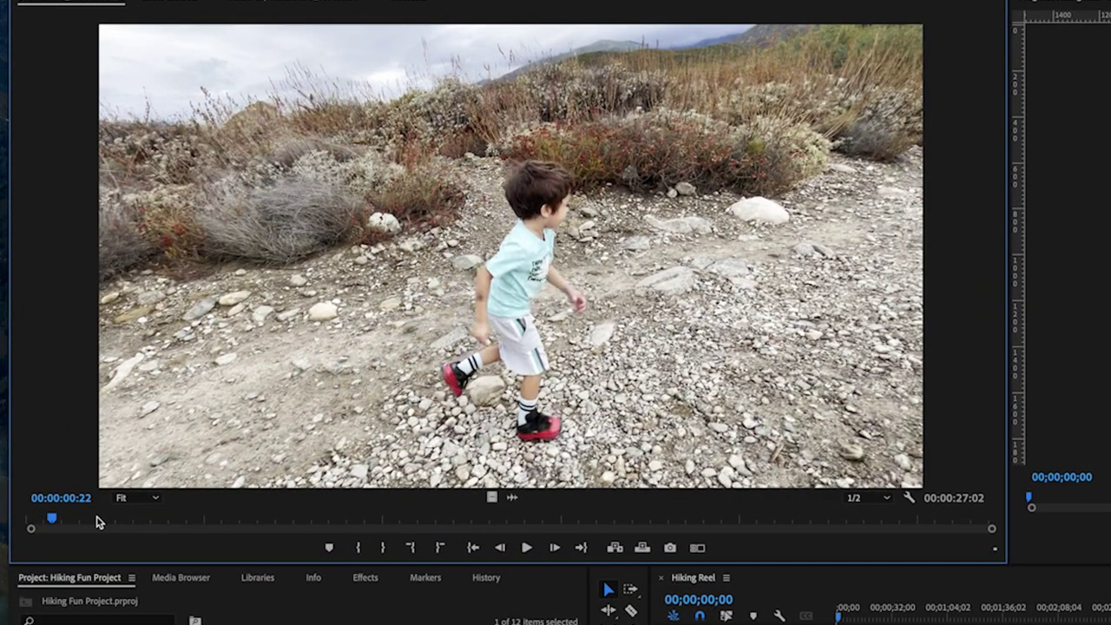
left_click_drag(53, 519, 29, 518)
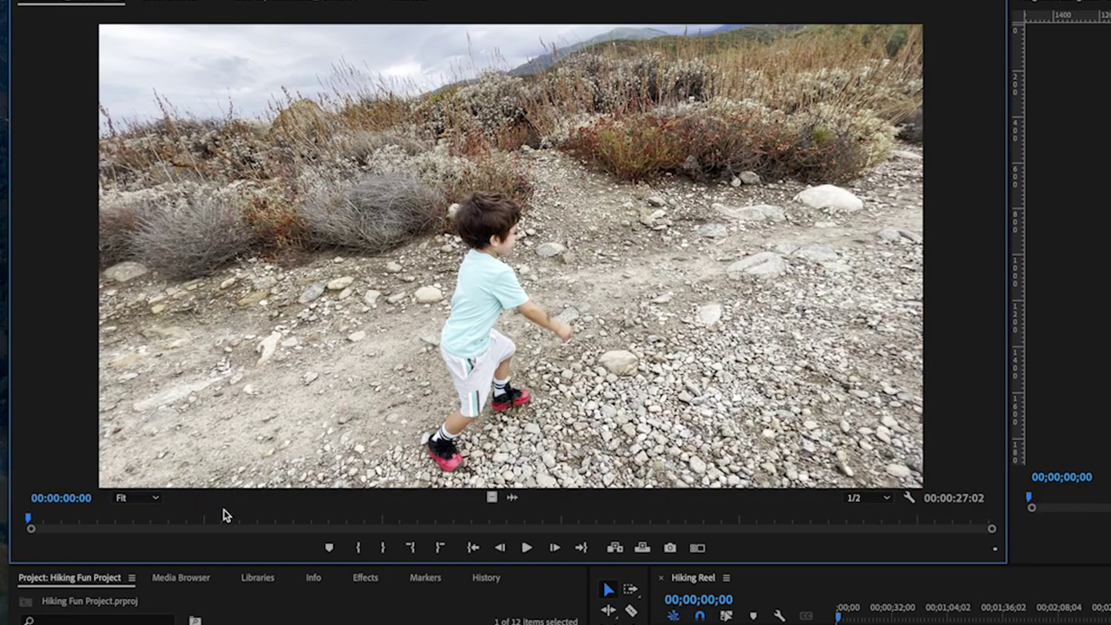
key("space")
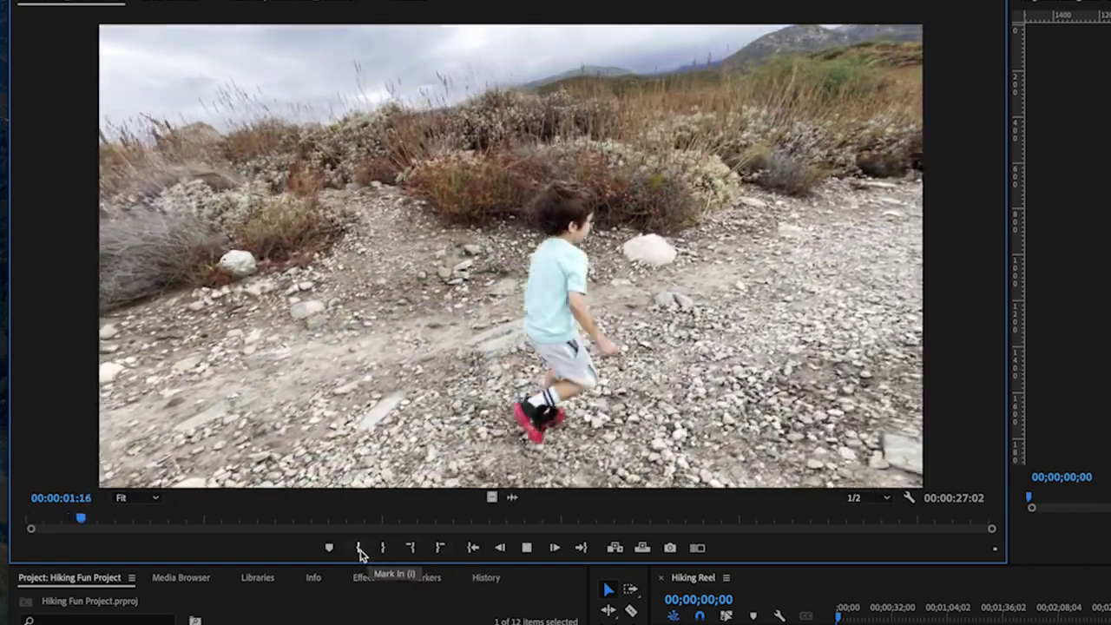
key("space")
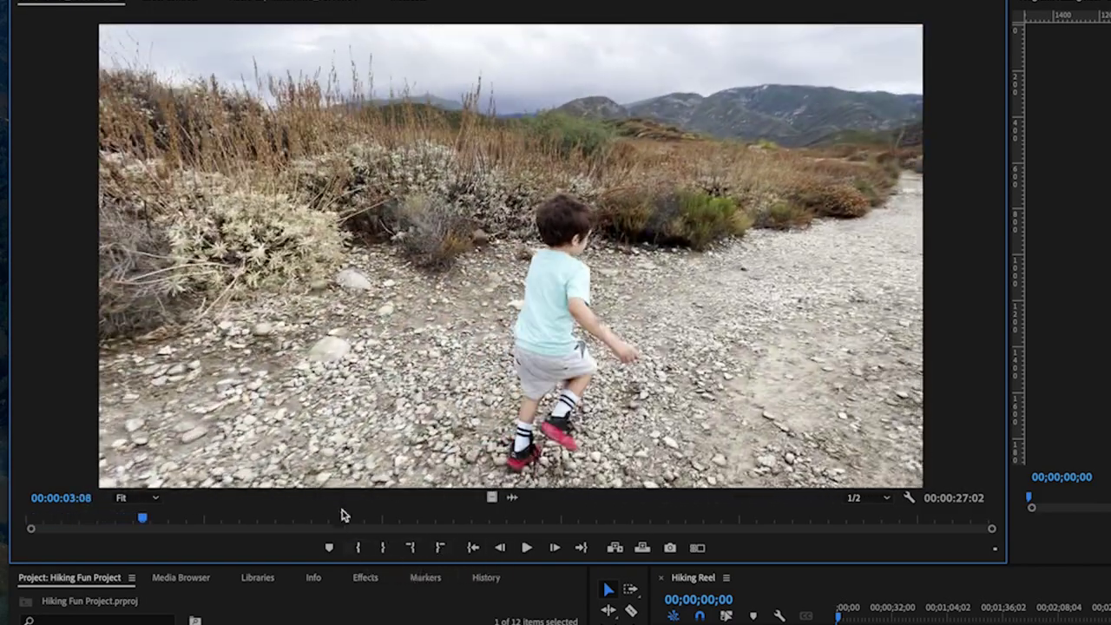
left_click(153, 519)
left_click_drag(153, 519, 8, 529)
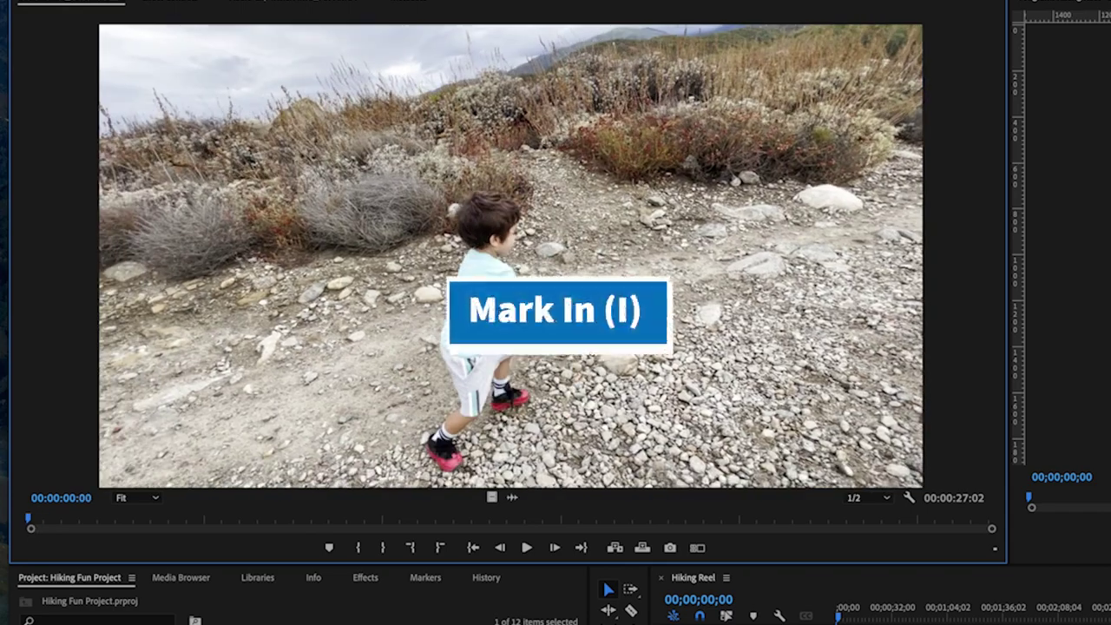
Mark In at the clip's first frame and Out at 00:00:05:00.
left_click(351, 550)
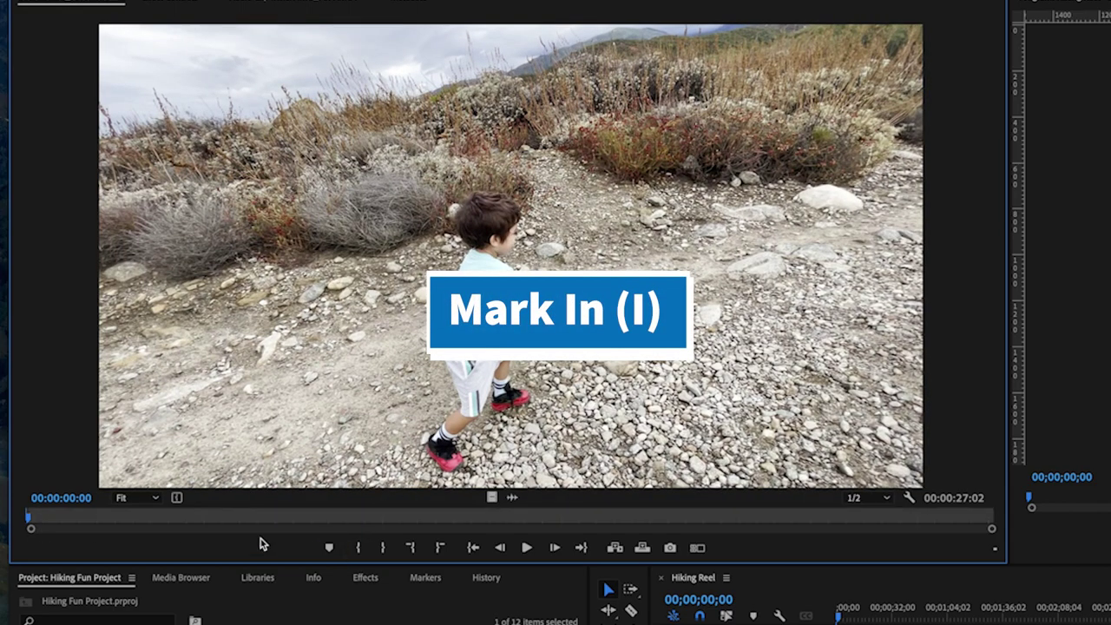
key("space")
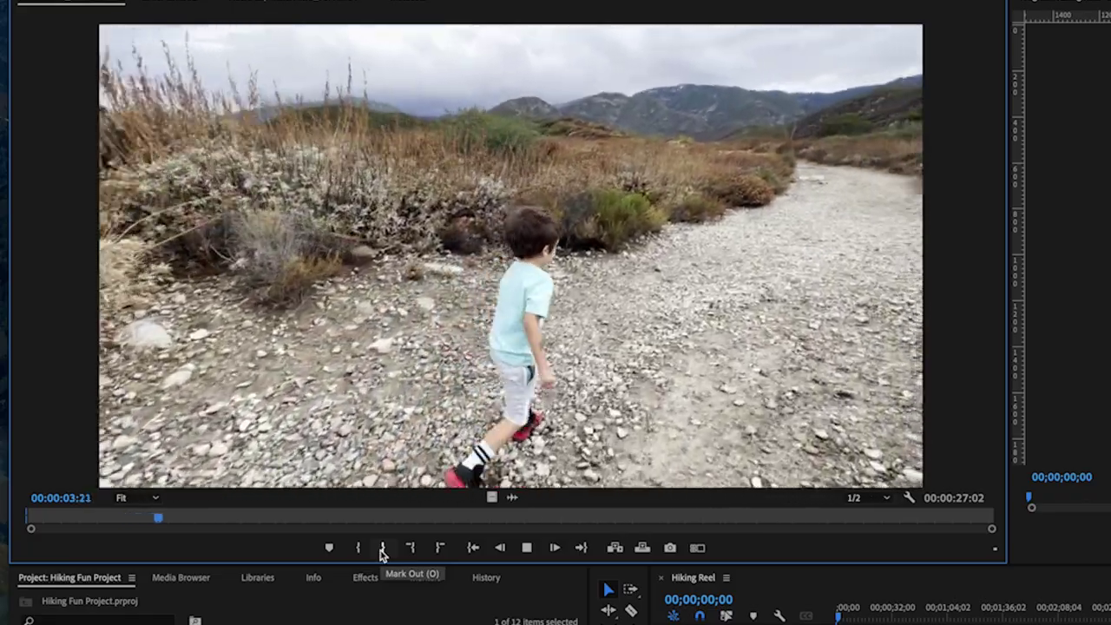
key("space")
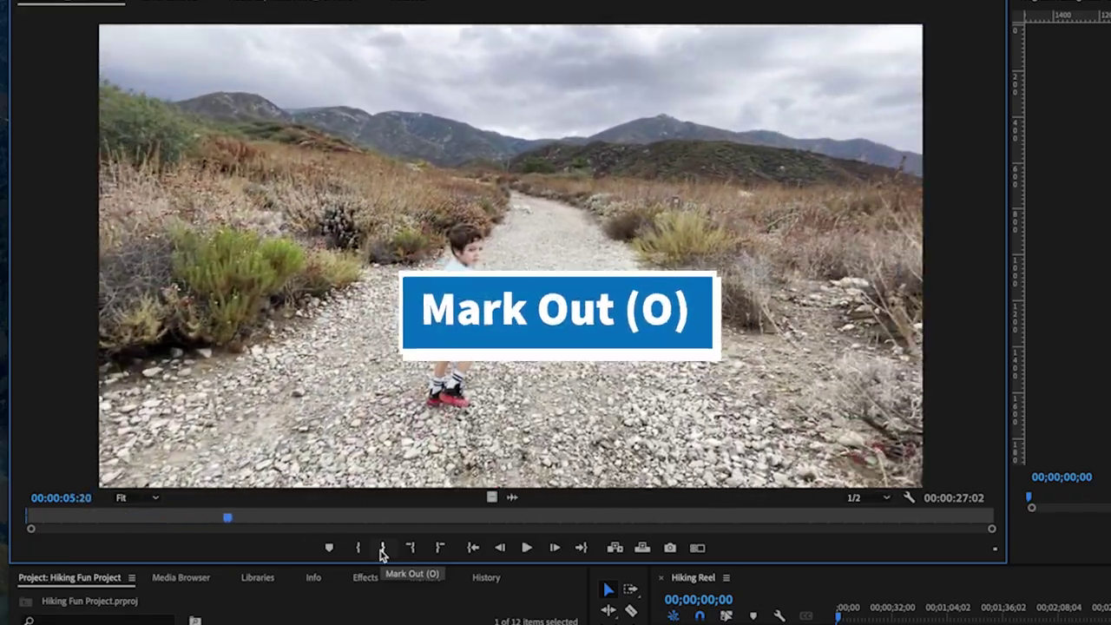
left_click(382, 550)
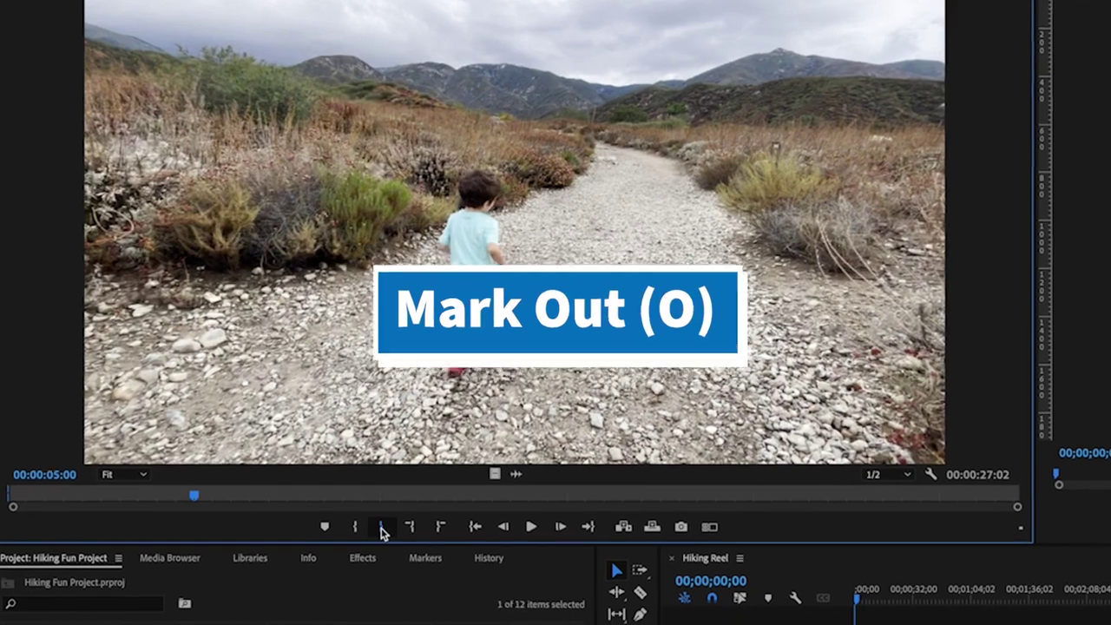
left_click(381, 547)
Place the five-second section on V1 of Hiking Reel, keeping the existing sequence settings.
left_click_drag(402, 299, 839, 624)
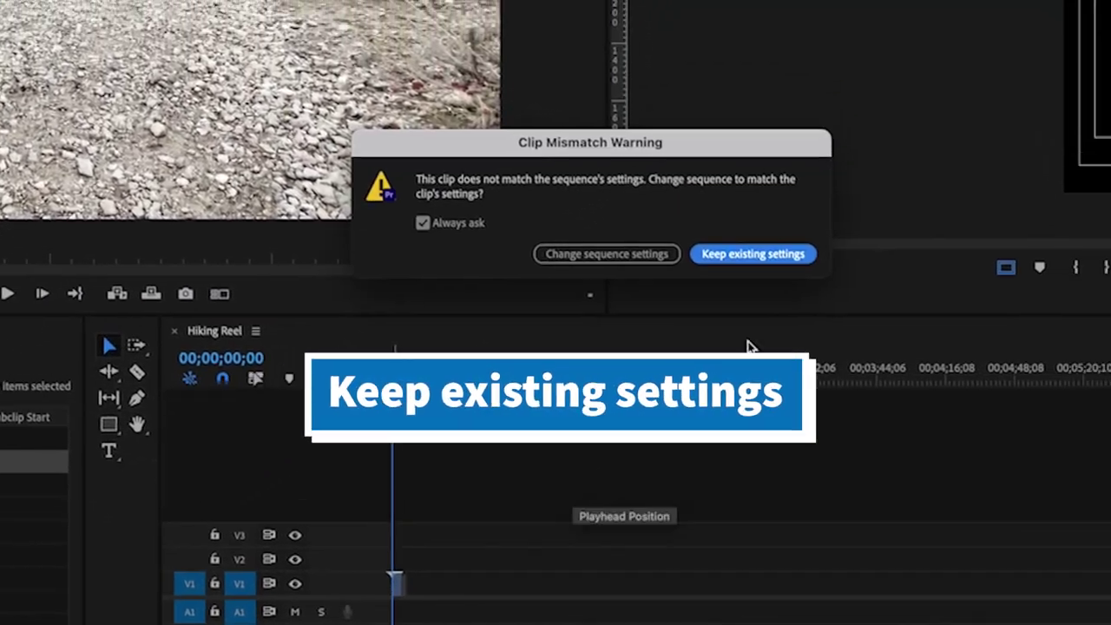
left_click(714, 274)
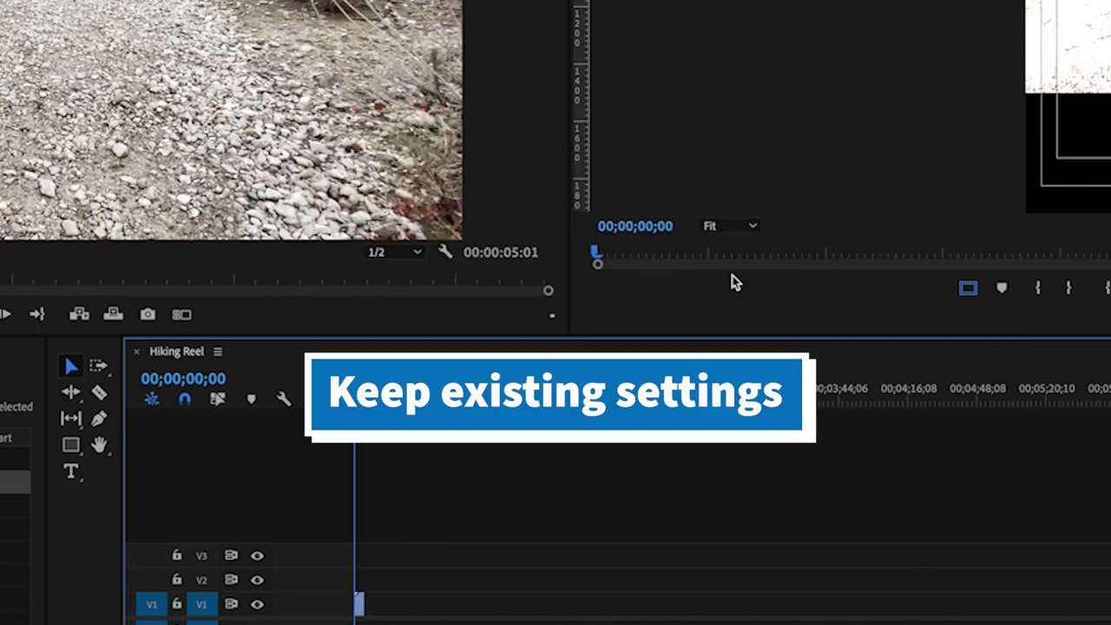
key("space")
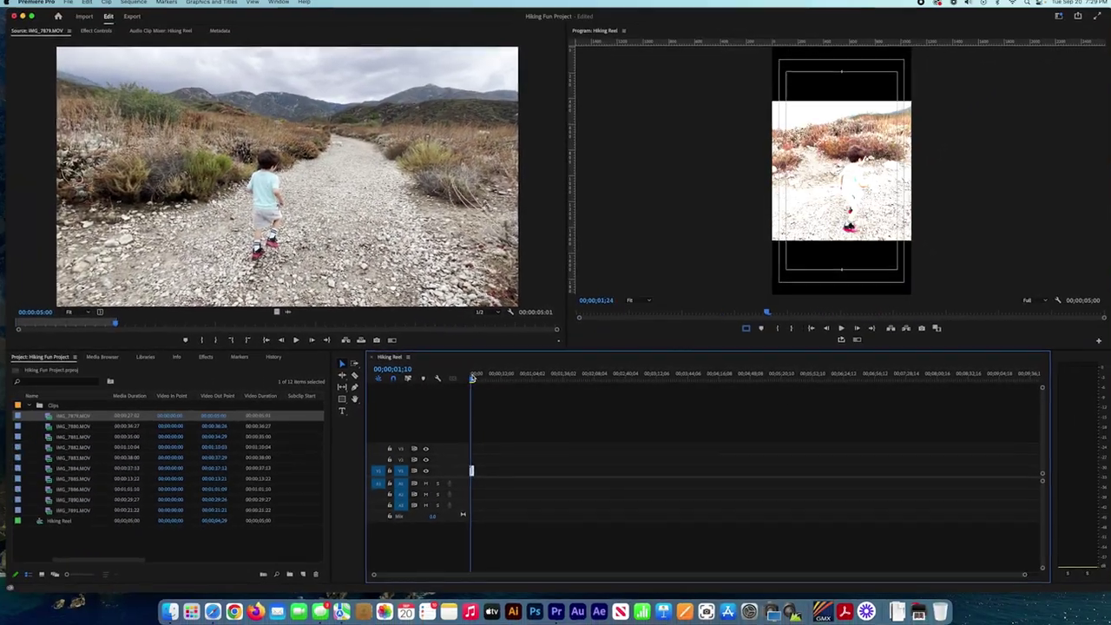
Compare frames at 1;10 and 1;24, then bring up IMG_7879.MOV's options in the project.
left_click(454, 376)
left_click(473, 378)
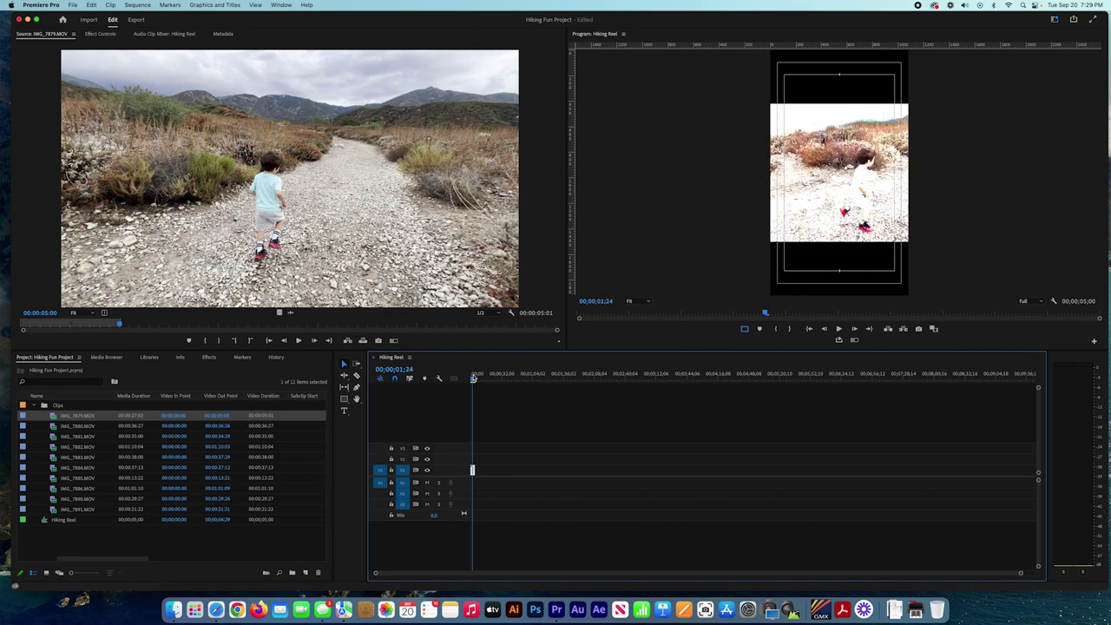
left_click(472, 378)
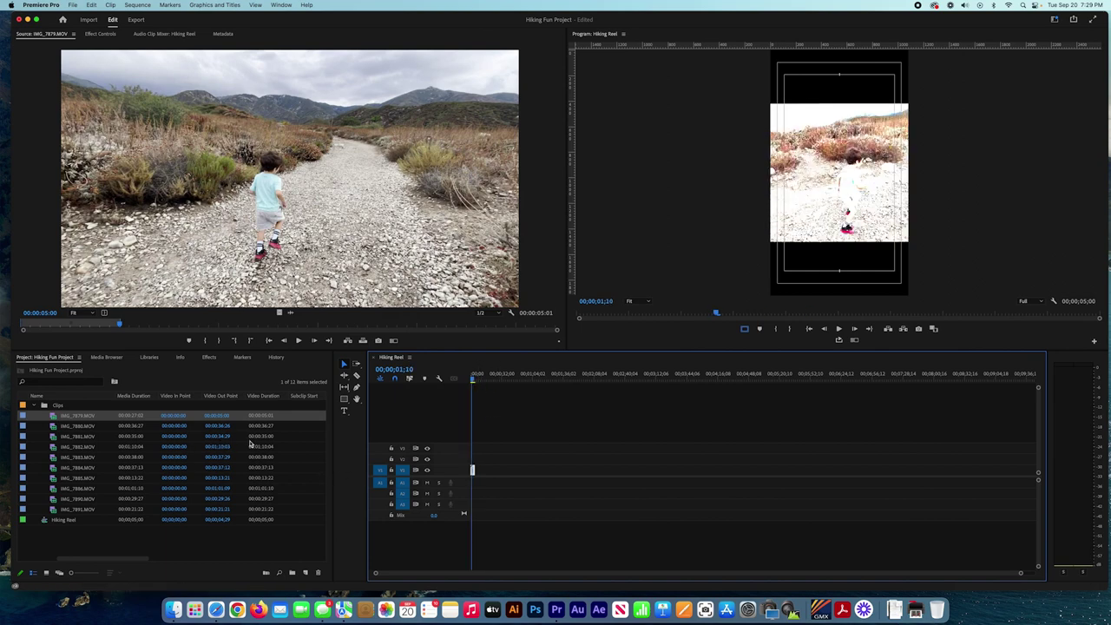
left_click(473, 377)
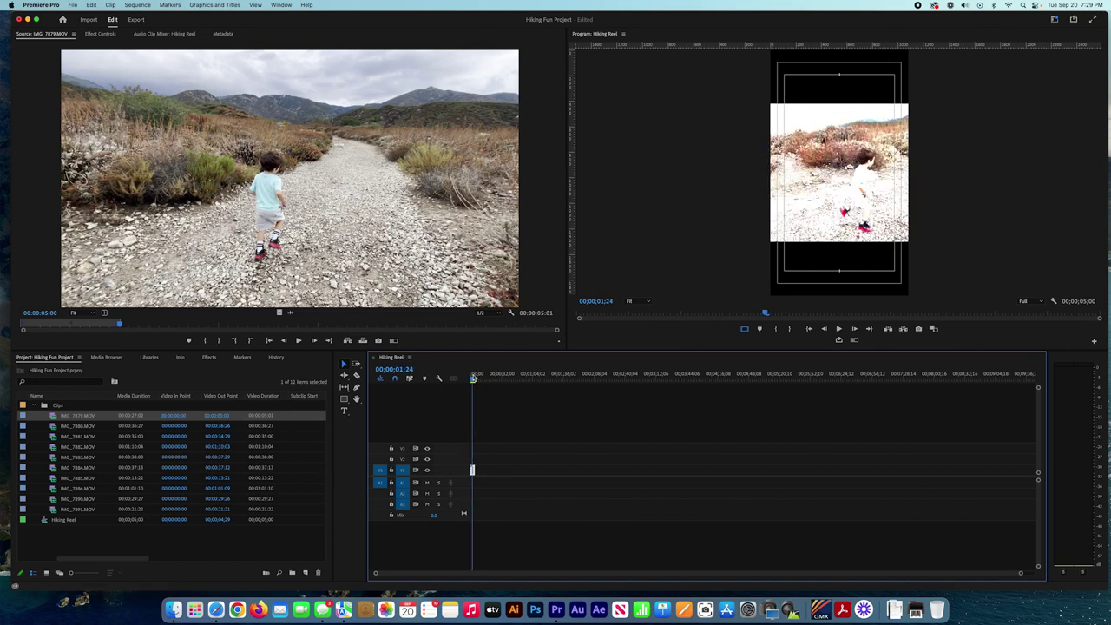
left_click(472, 378)
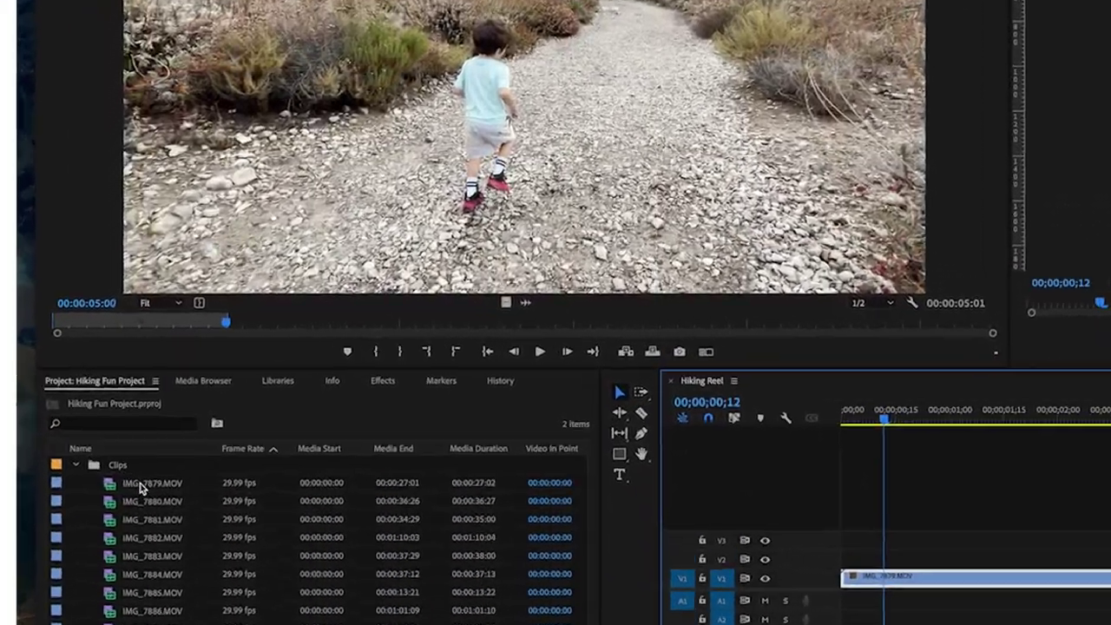
left_click(75, 417)
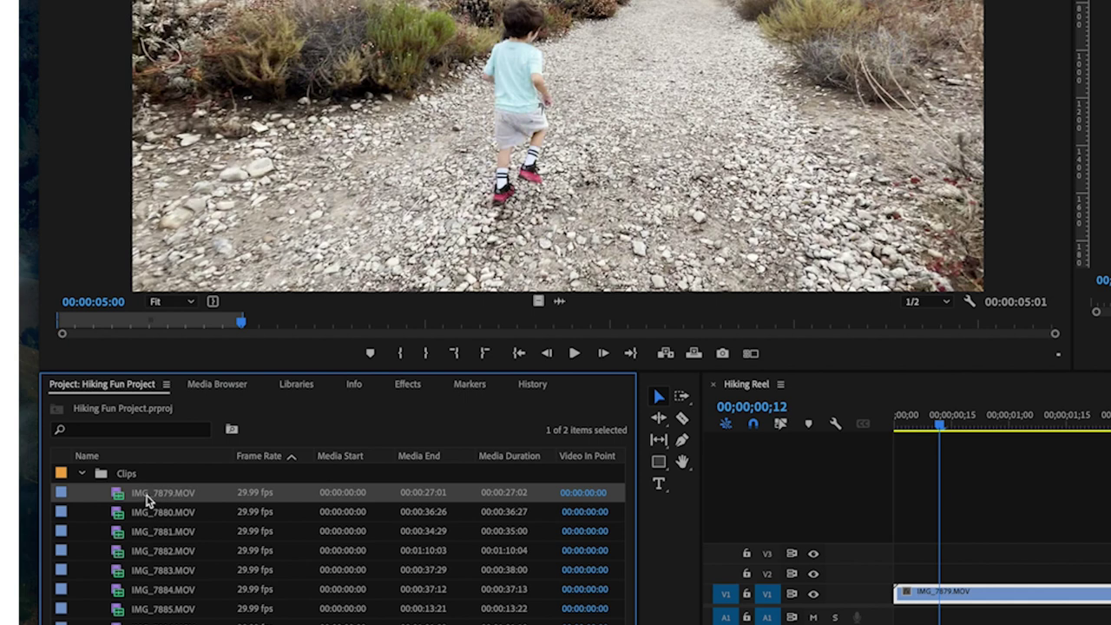
right_click(147, 499)
Override IMG_7879.MOV's colour space to Rec. 2100 PQ (Scene) via Interpret Footage.
mouse_move(265, 65)
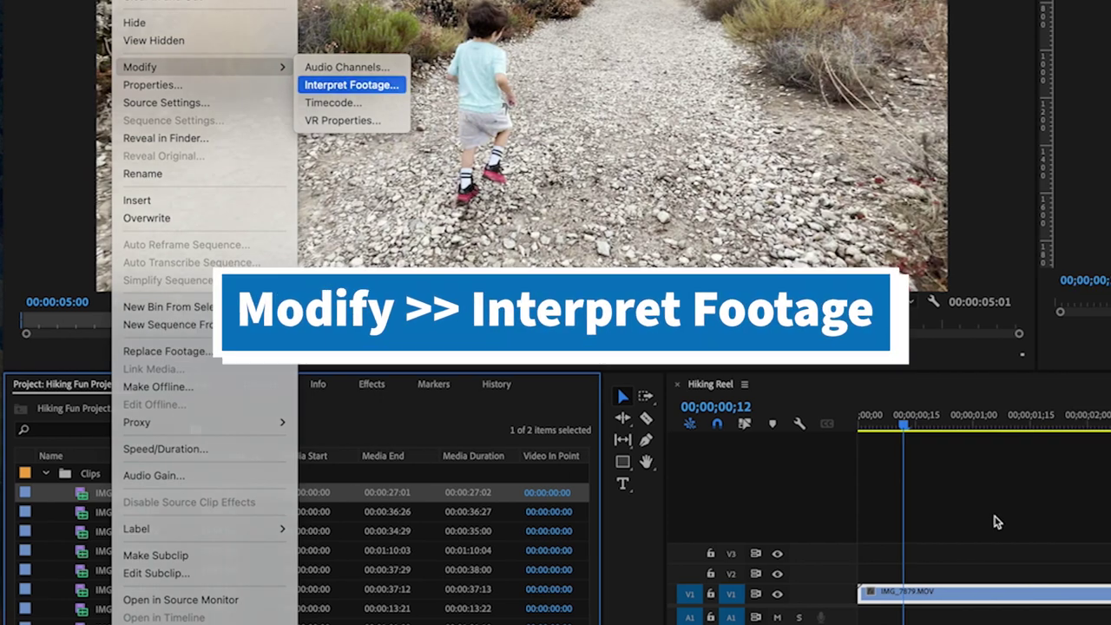
left_click(420, 94)
left_click(386, 491)
left_click(532, 491)
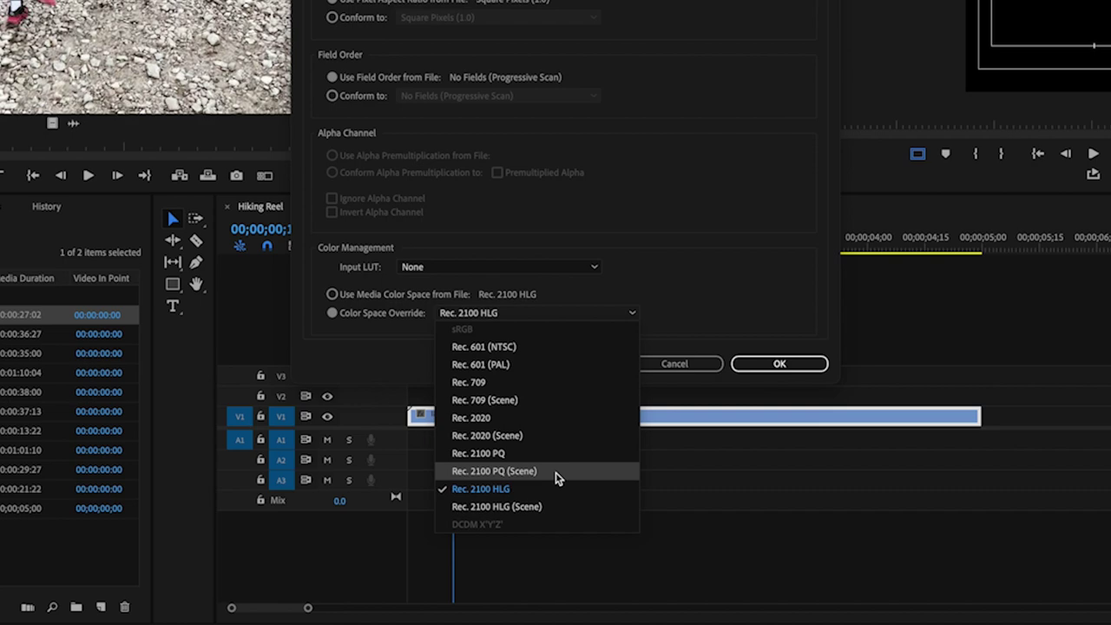
left_click(556, 478)
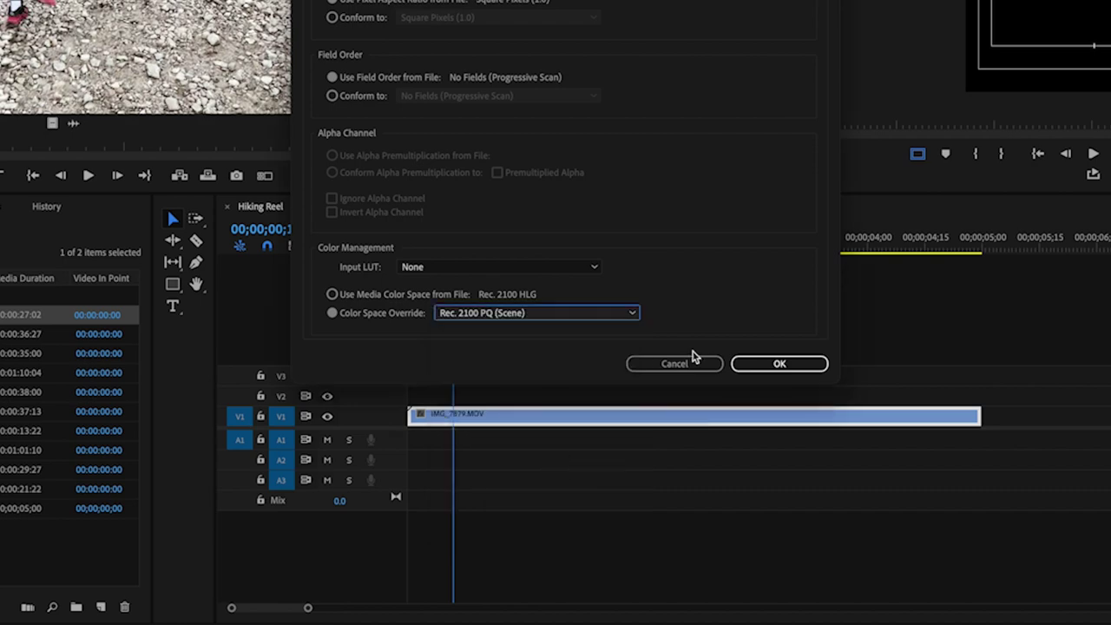
left_click(778, 363)
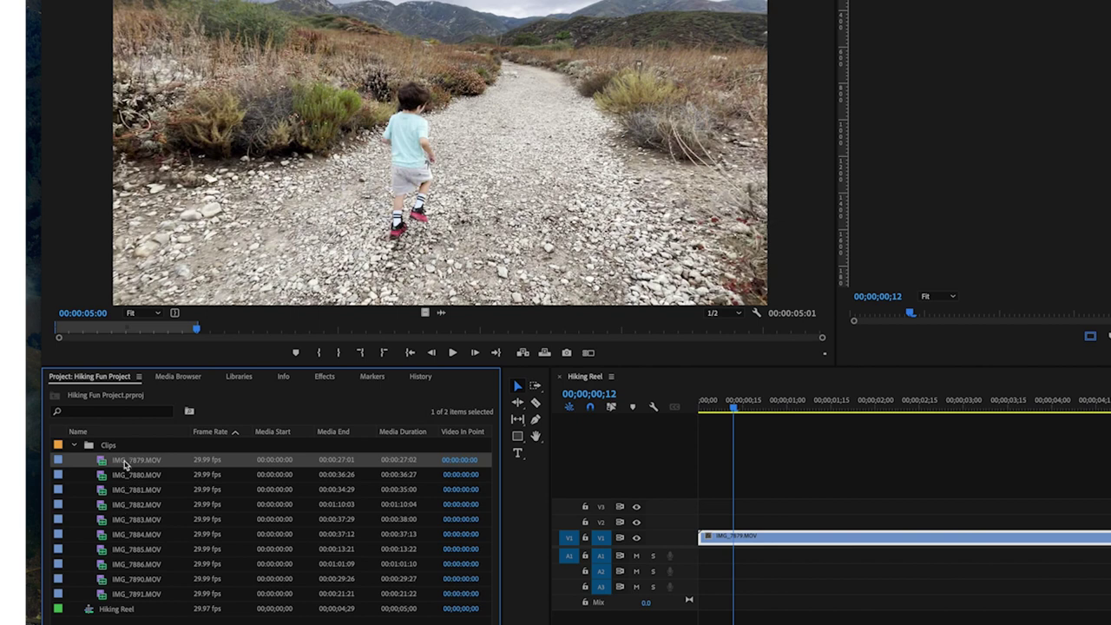
right_click(124, 464)
Change IMG_7879.MOV's colour space override to Rec. 2020 (Scene) in Interpret Footage.
mouse_move(217, 130)
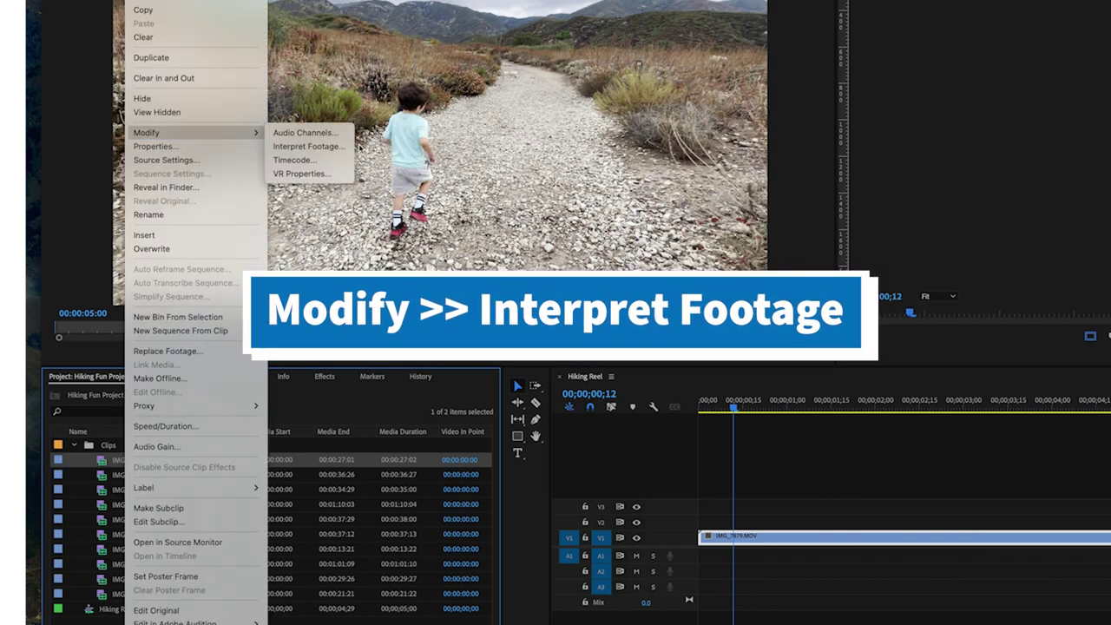
left_click(335, 154)
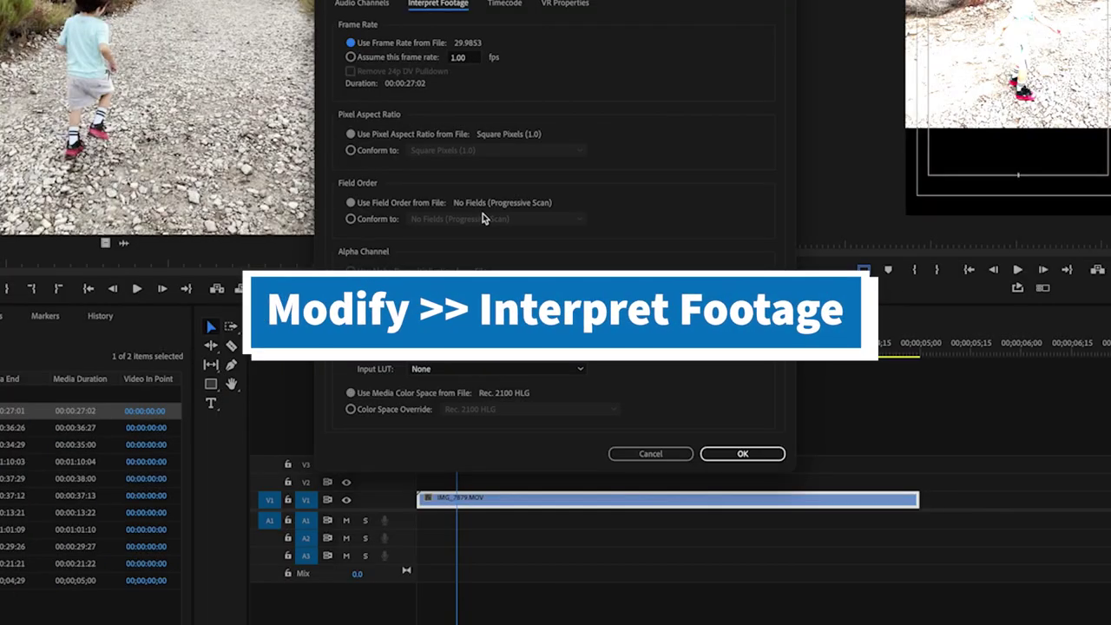
left_click(390, 411)
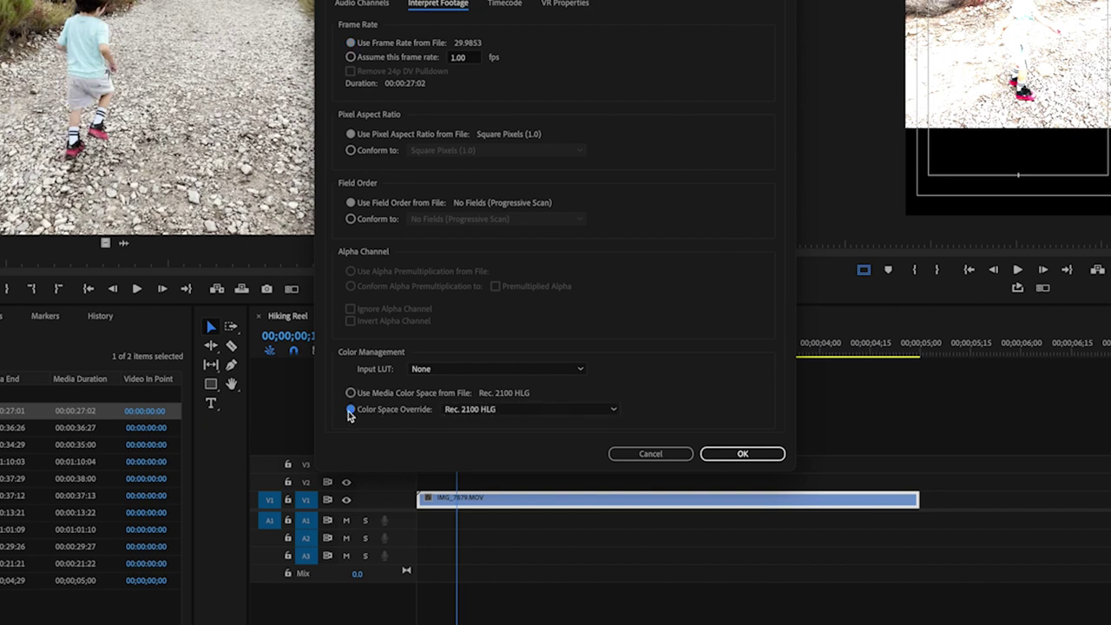
left_click(483, 410)
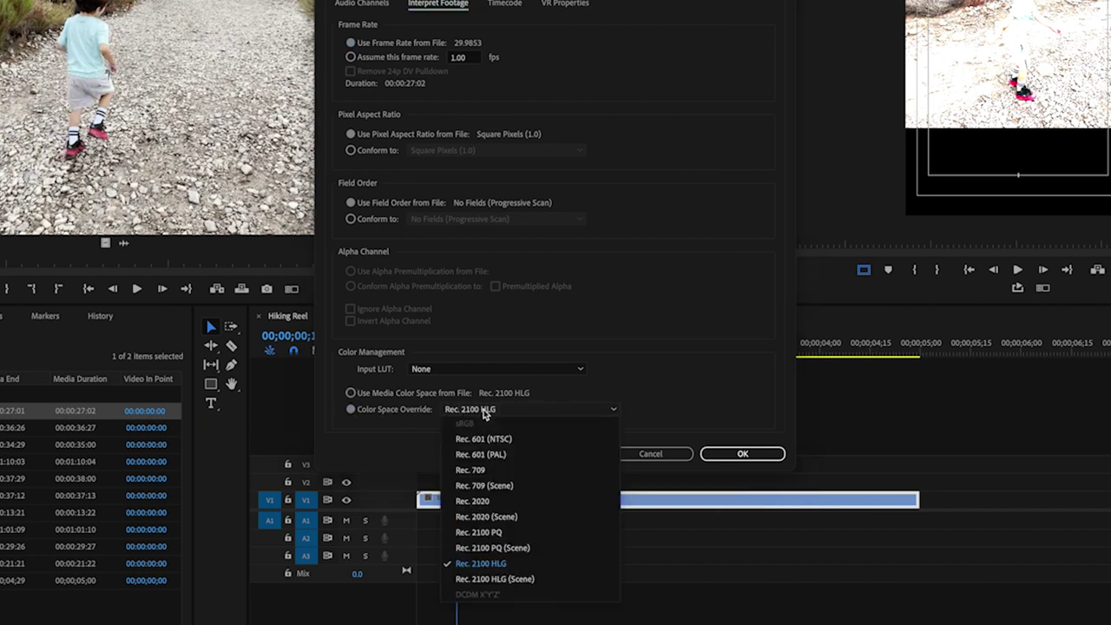
left_click(561, 516)
left_click(725, 453)
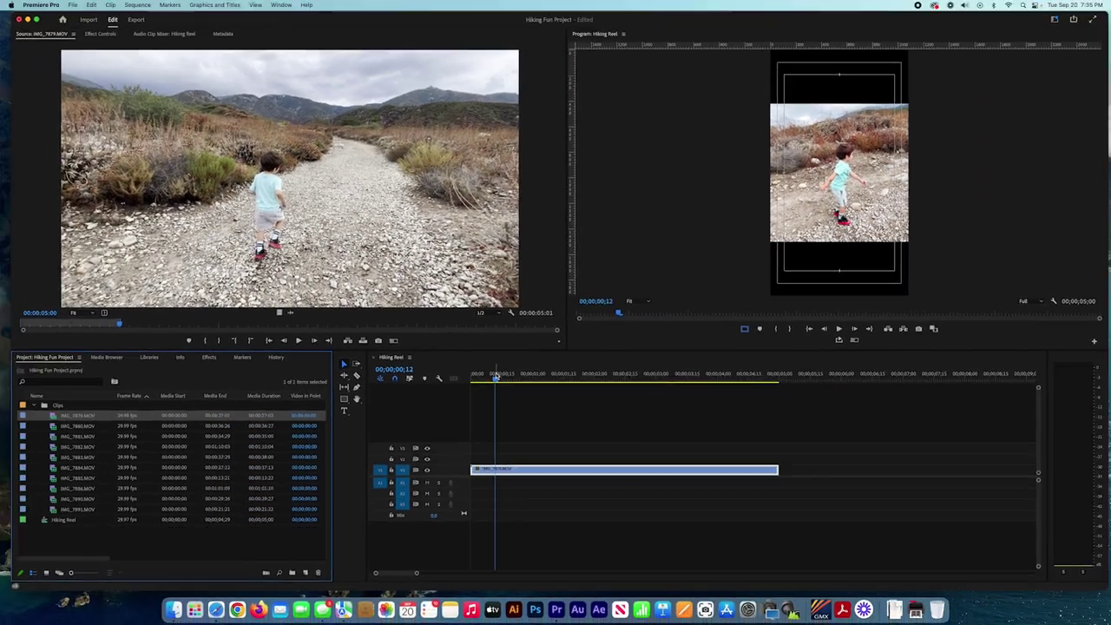
Open IMG_7882.MOV and mark In and Out points around the section to keep.
left_click_drag(455, 353, 472, 422)
double_click(77, 446)
left_click_drag(37, 328, 267, 331)
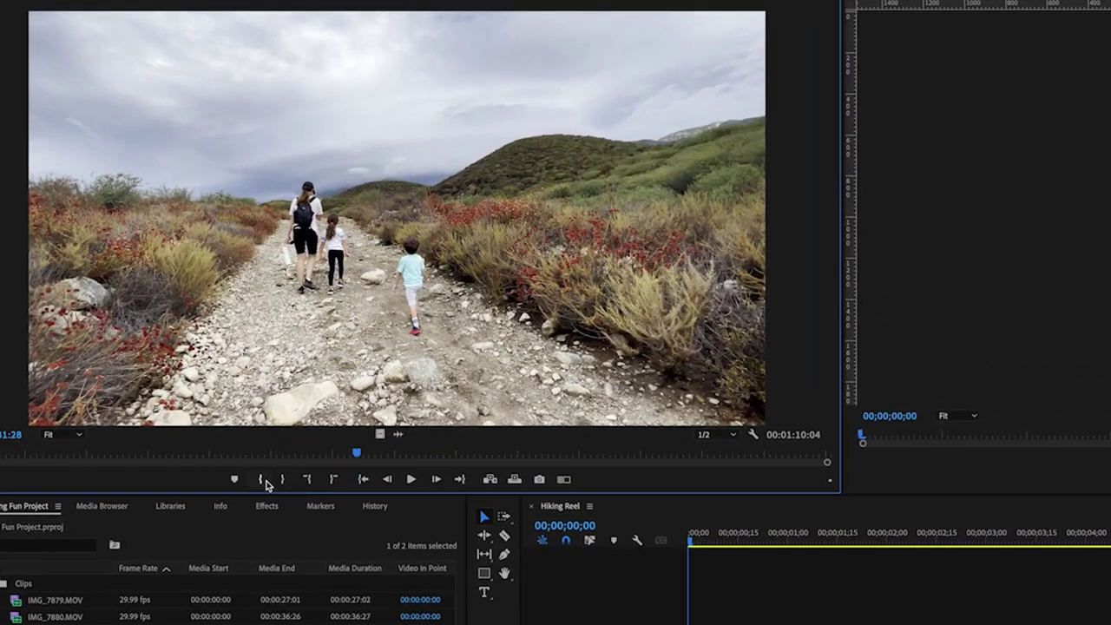
left_click(205, 341)
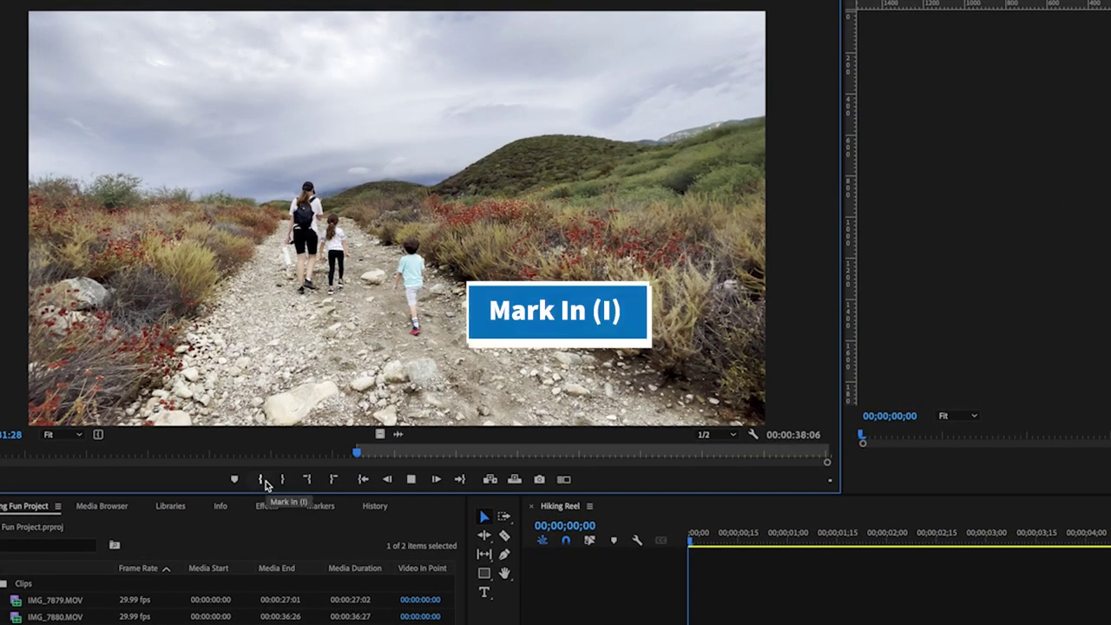
key("space")
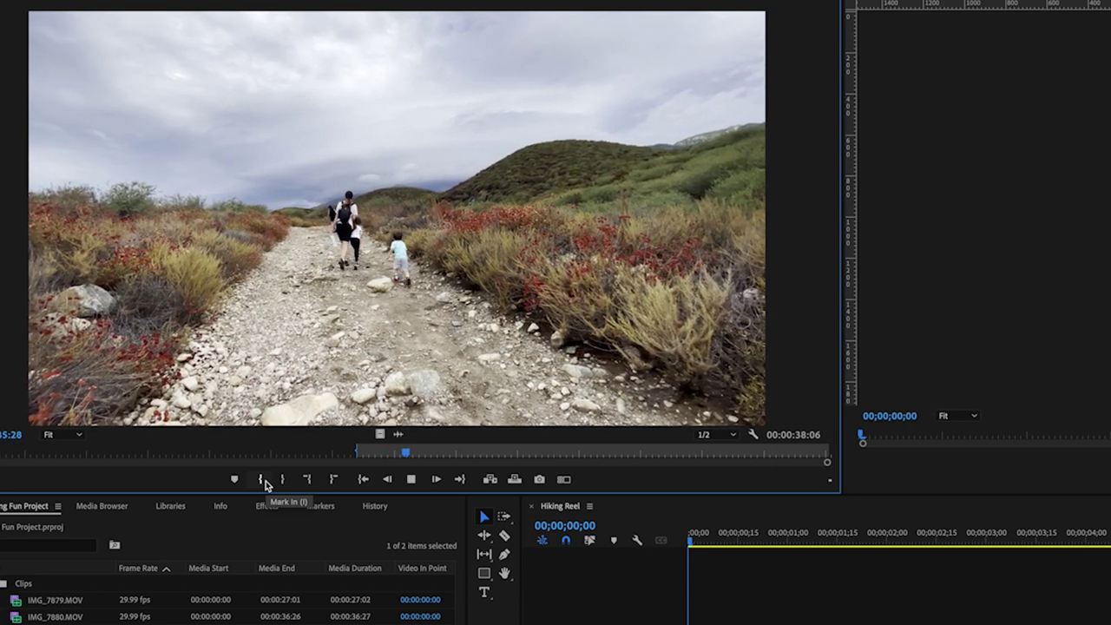
key("space")
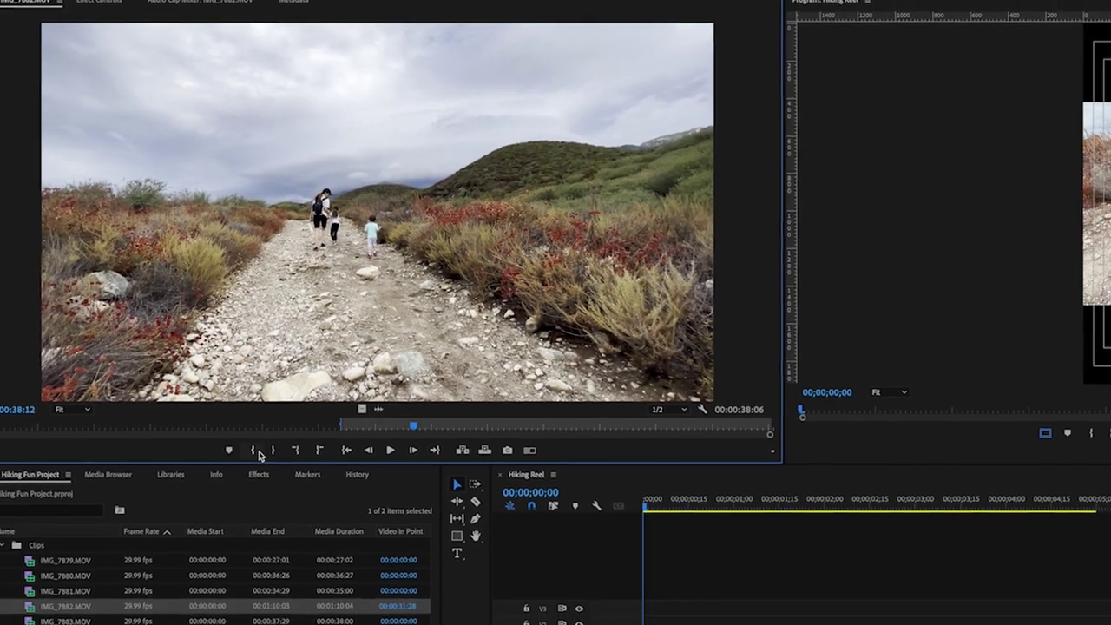
key("o")
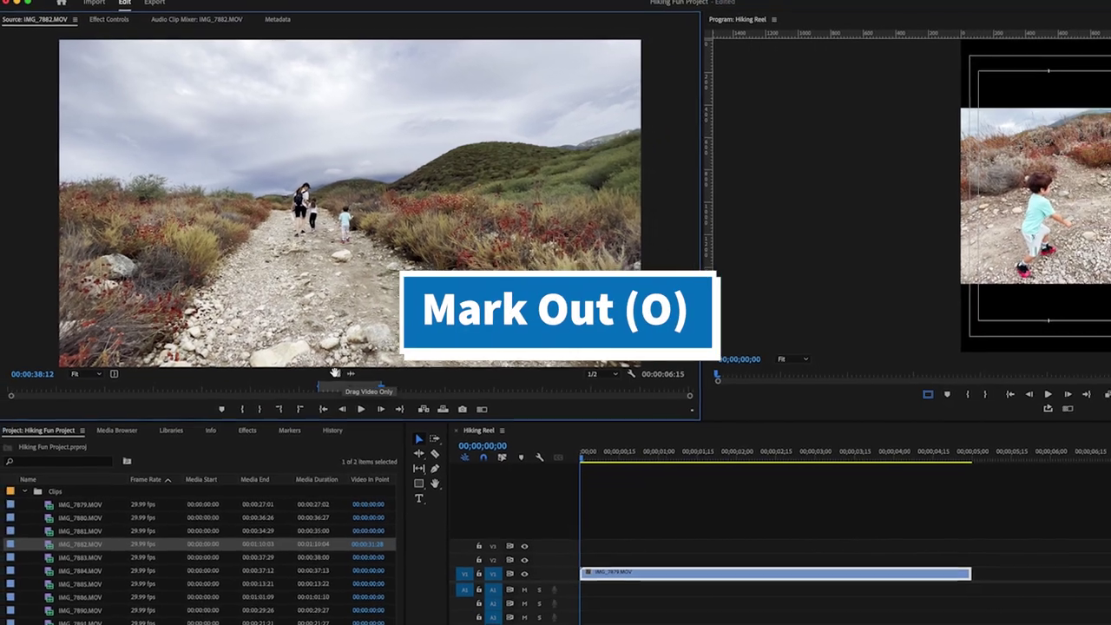
Add the section's video only after the first clip and zoom the timeline out.
left_click_drag(334, 373, 882, 526)
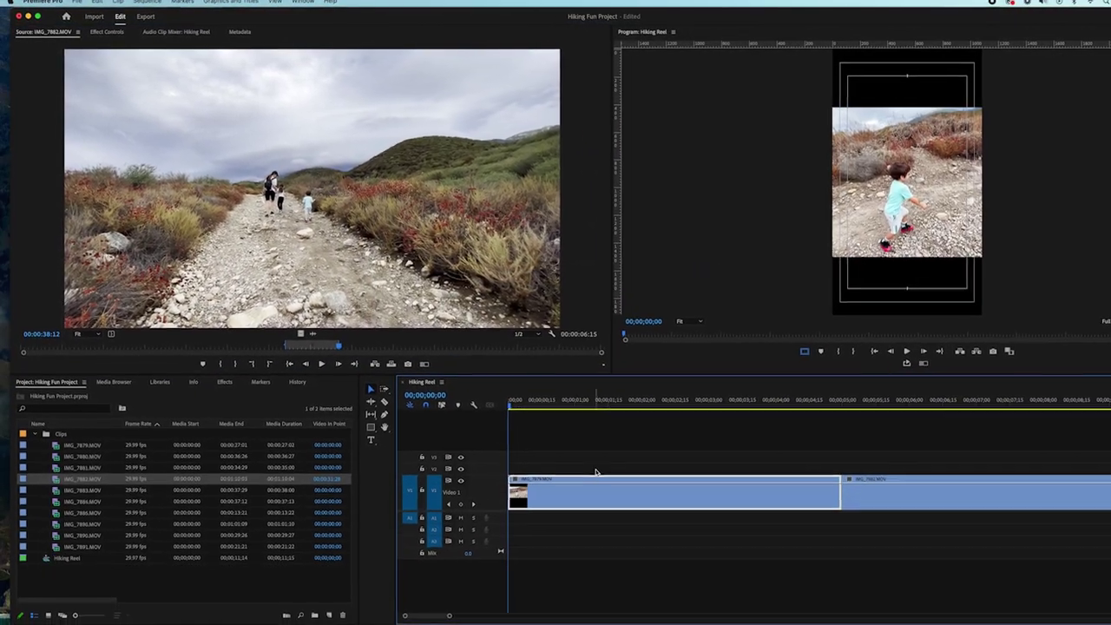
key("minus")
key("minus")
key("minus")
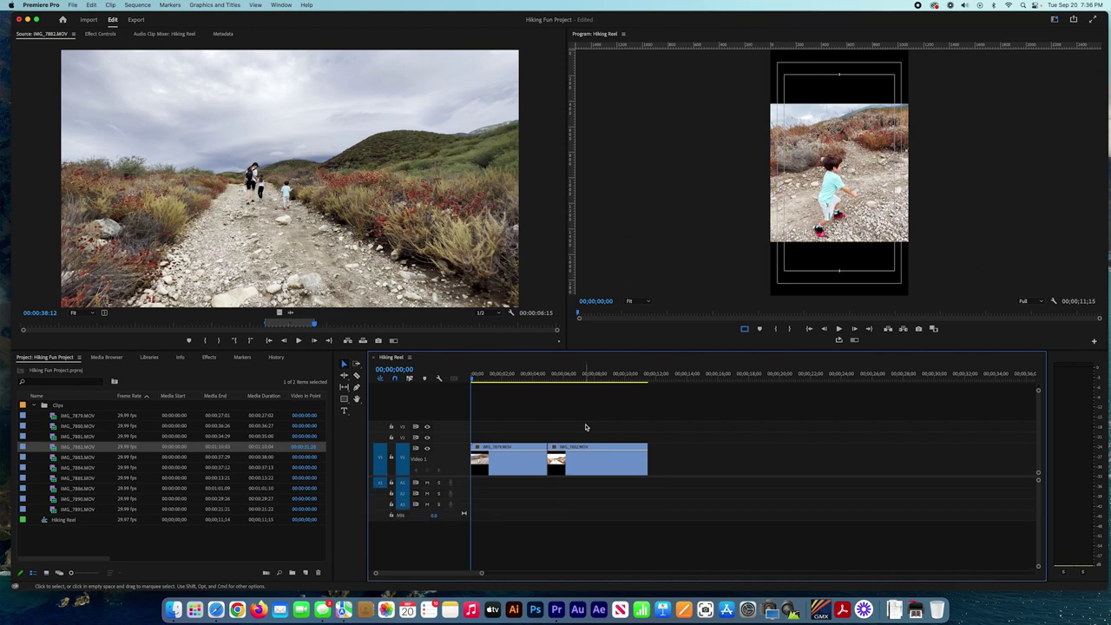
left_click_drag(538, 385, 598, 398)
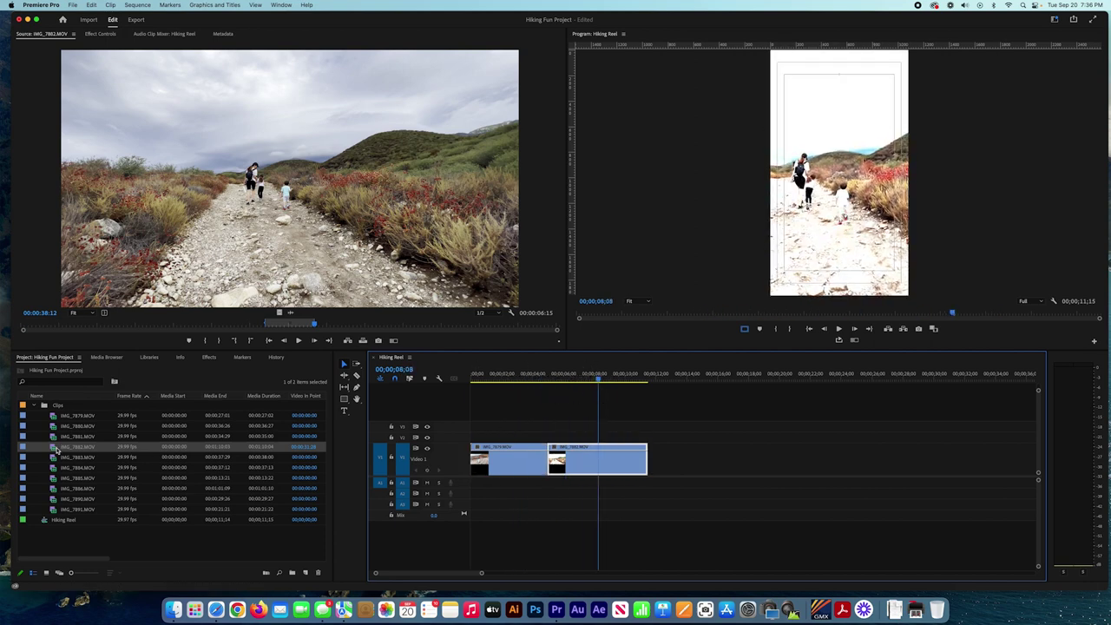
Override all nine clips' colour space to Rec. 2020 (Scene), then preview the second clip at 6;02.
left_click(76, 427)
left_click(77, 510, "shift")
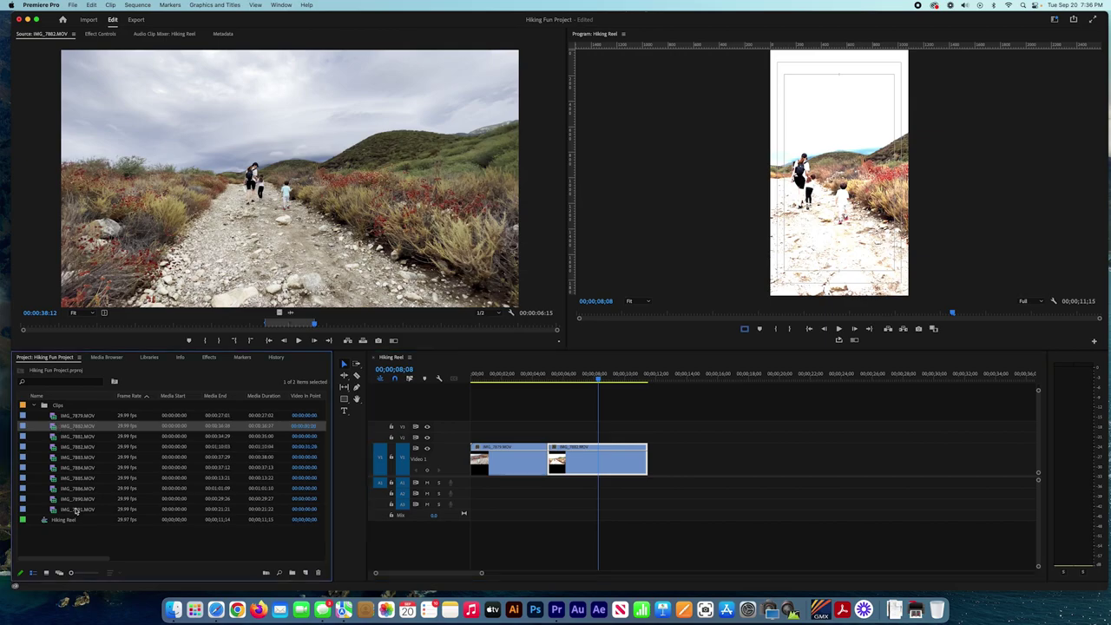
right_click(72, 466)
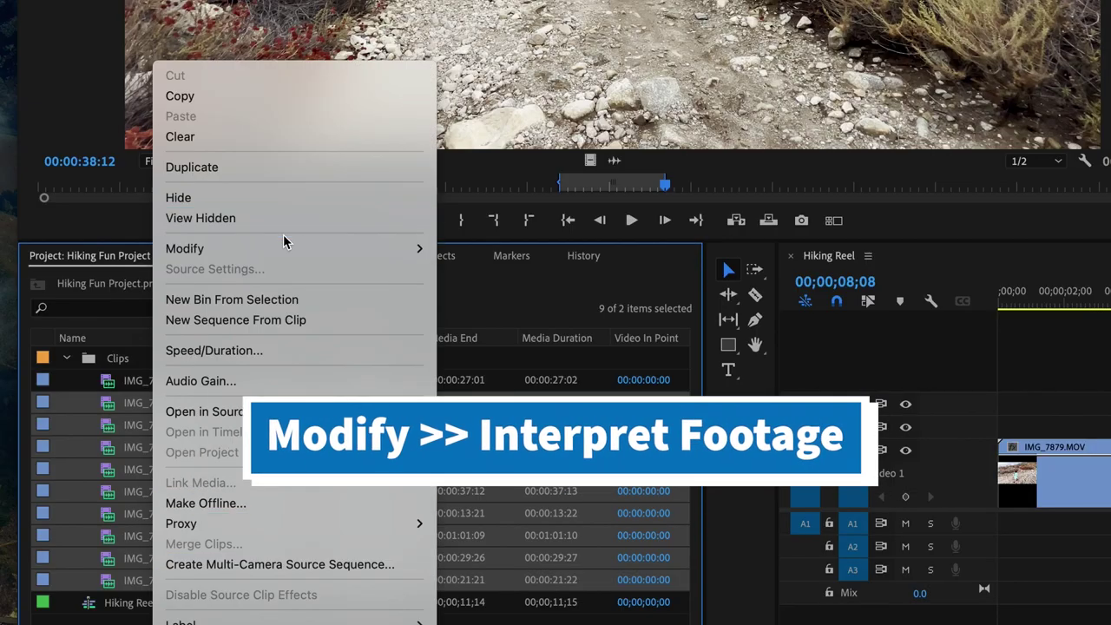
mouse_move(295, 248)
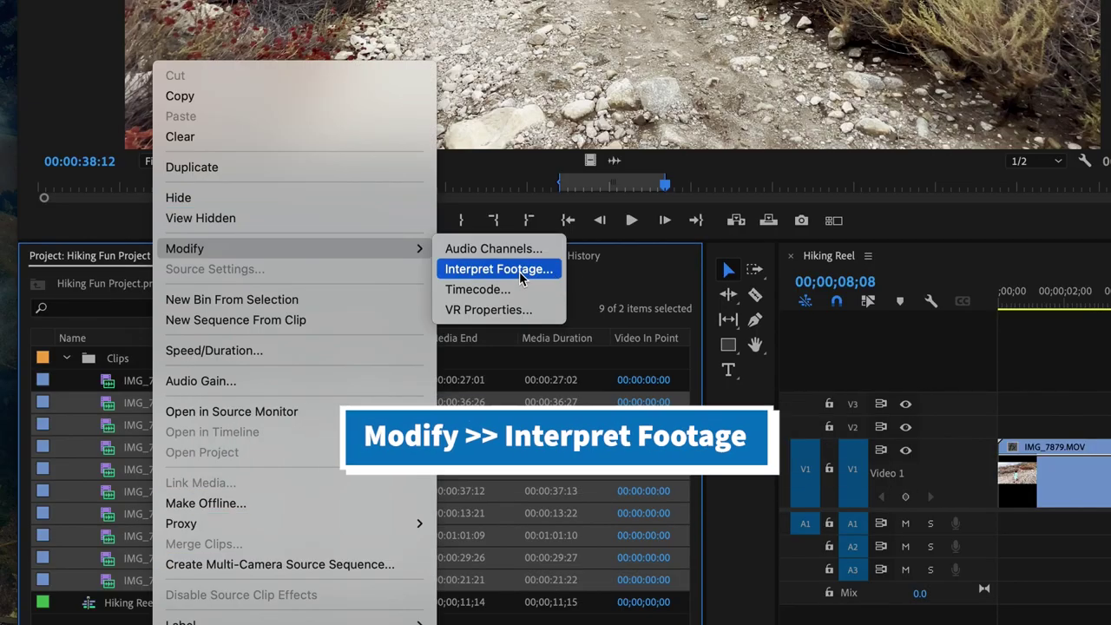
left_click(525, 274)
left_click(319, 381)
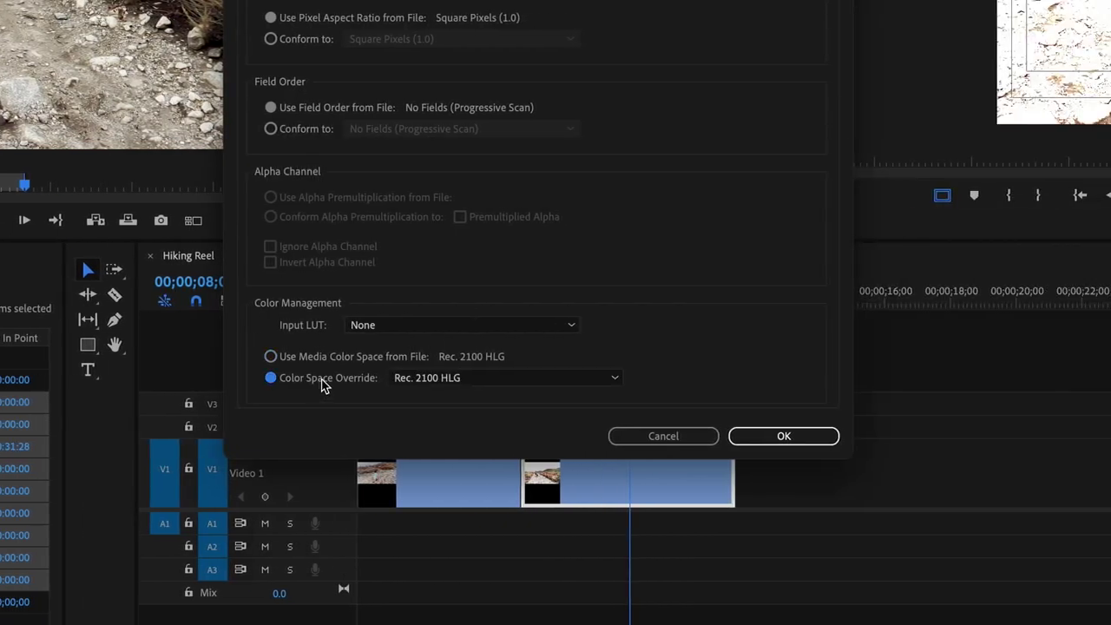
left_click(478, 382)
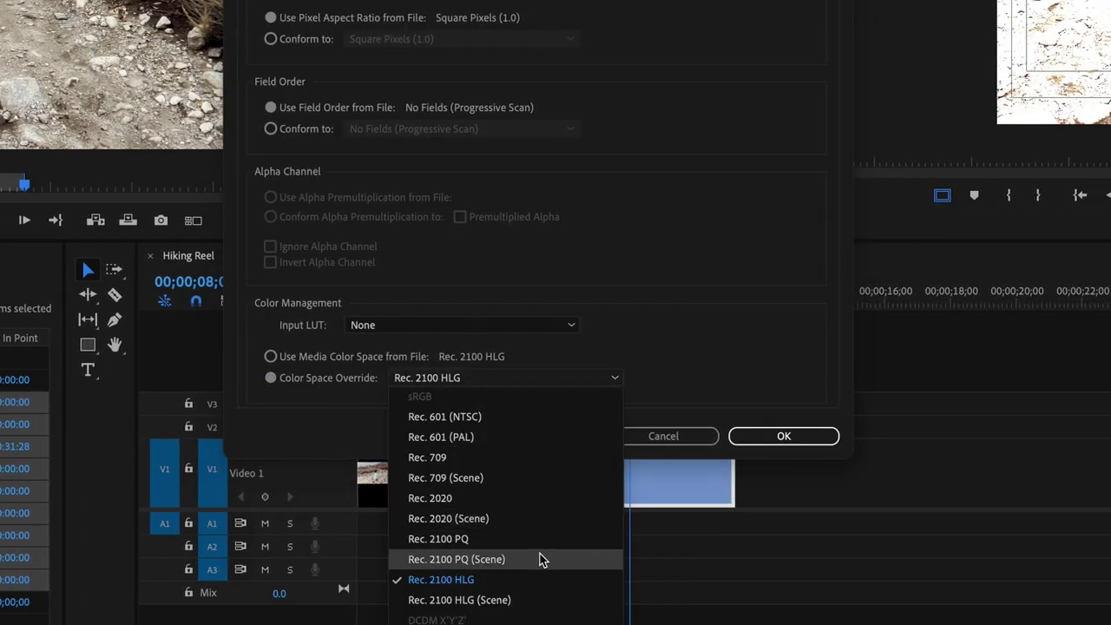
left_click(511, 520)
left_click(773, 438)
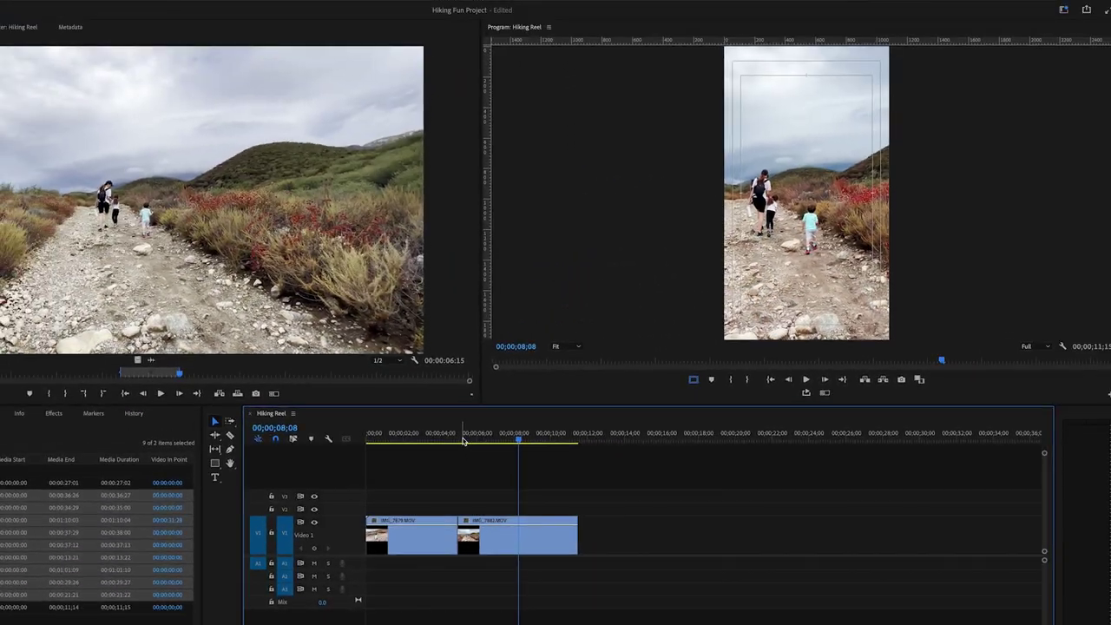
left_click(565, 299)
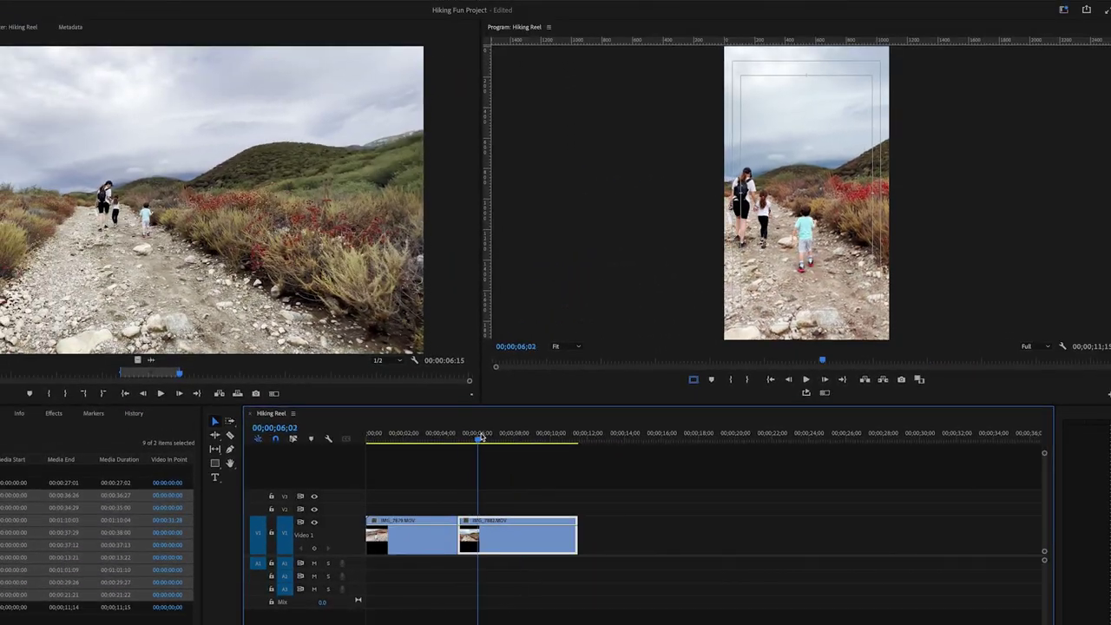
left_click_drag(481, 438, 507, 457)
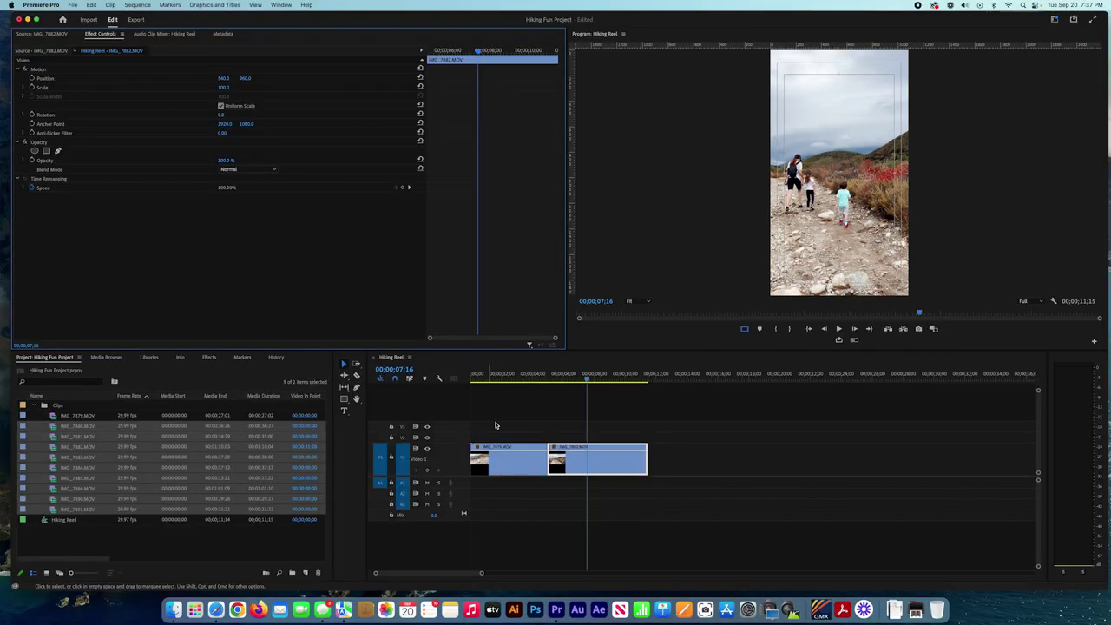
Scrub the timeline to review the first and second clips around their cut.
left_click(408, 431)
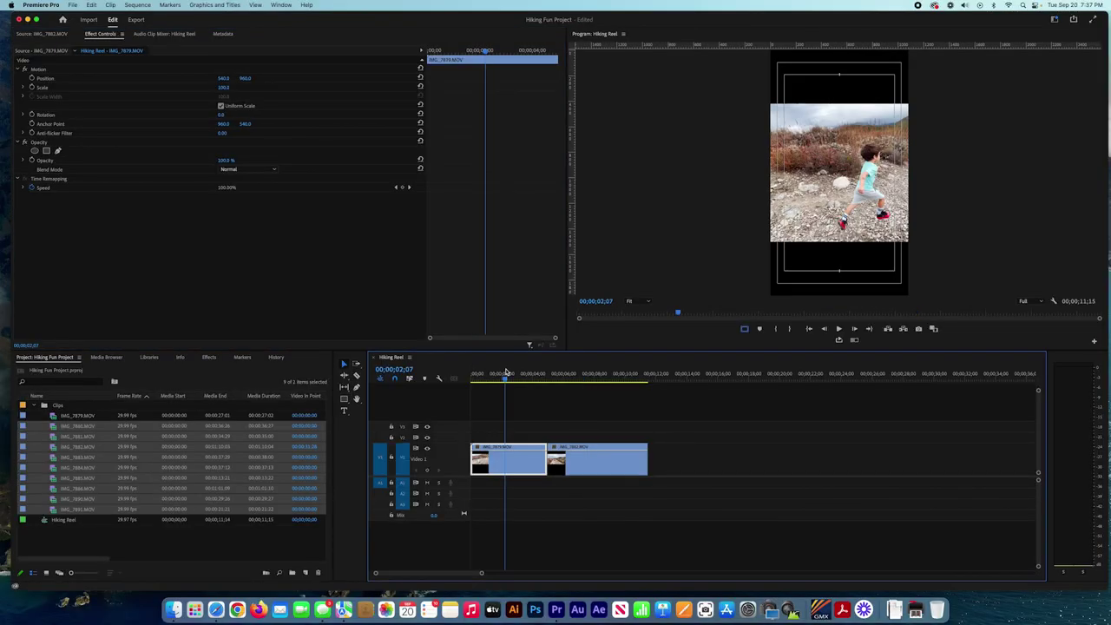
left_click(568, 502)
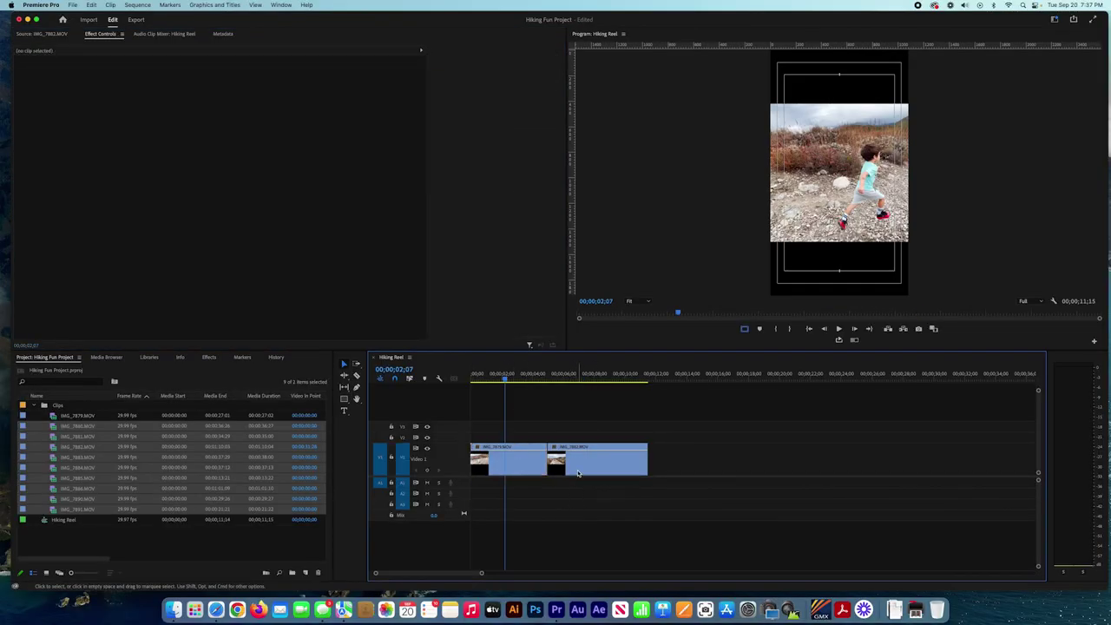
left_click(573, 378)
mouse_move(568, 382)
left_mouse_down()
mouse_move(518, 379)
mouse_move(612, 379)
mouse_move(508, 379)
mouse_move(613, 379)
mouse_move(581, 379)
left_mouse_up()
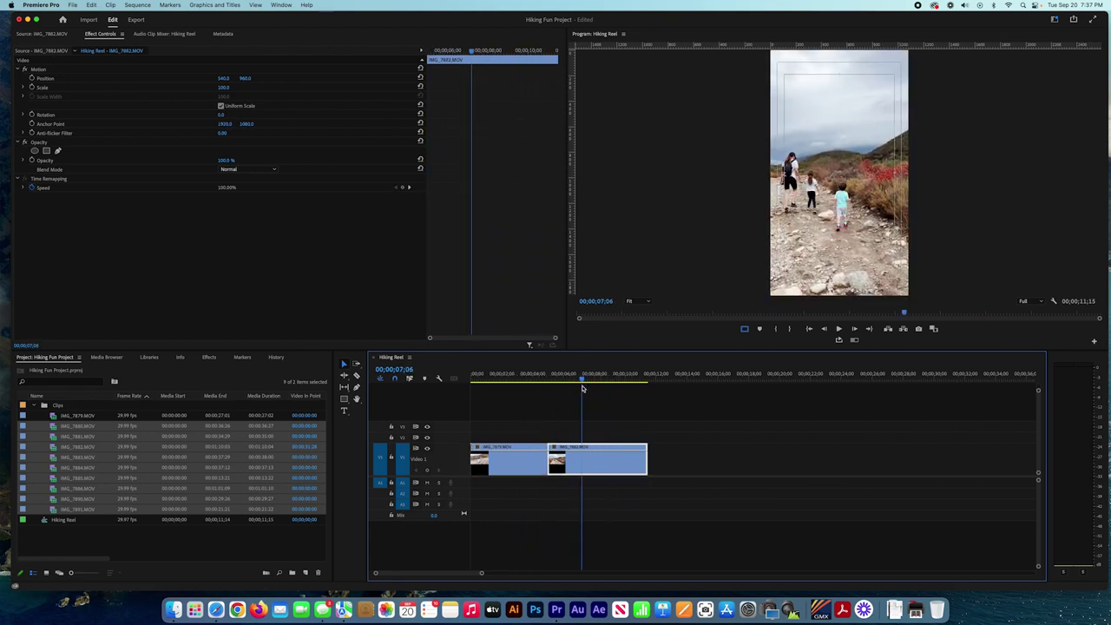
left_click(591, 495)
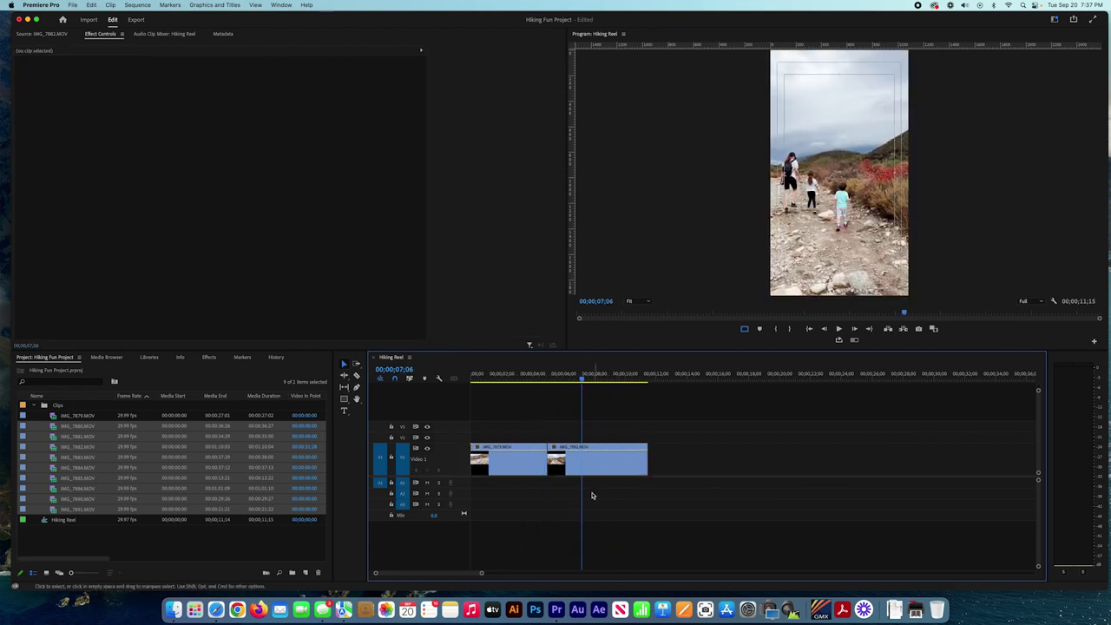
Select IMG_7883.MOV and then IMG_7882.MOV in the Project panel.
left_click(129, 457)
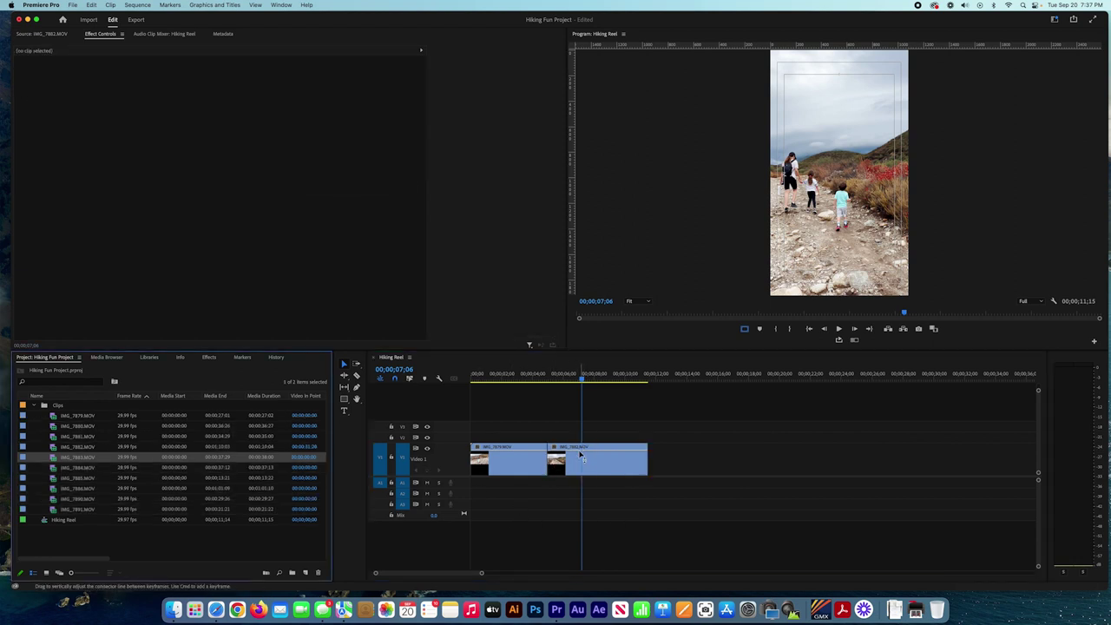
left_click(96, 448)
scroll(261, 457, "right", 8)
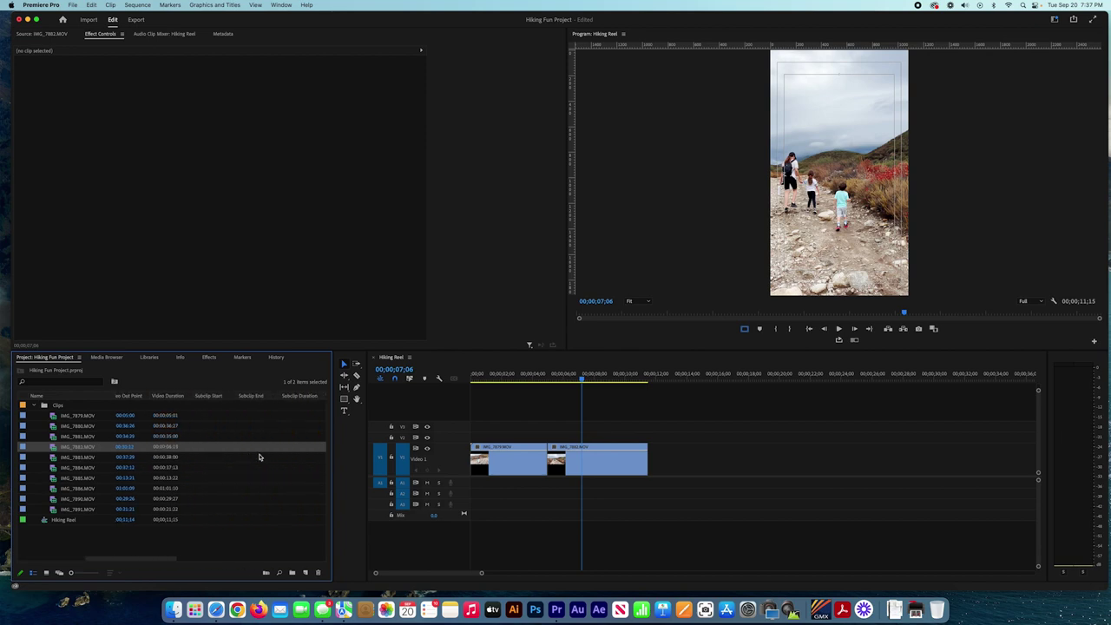
scroll(258, 457, "right", 5)
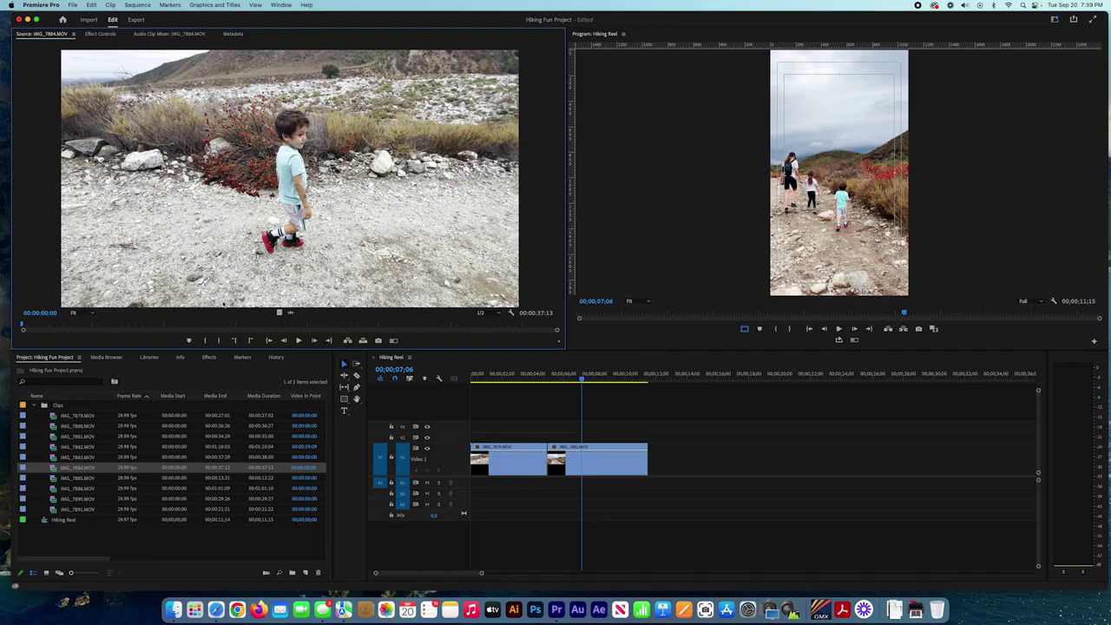
Mark IMG_7884.MOV in at 00:00:02:00, preview it, and set its out point.
left_click_drag(46, 329, 51, 329)
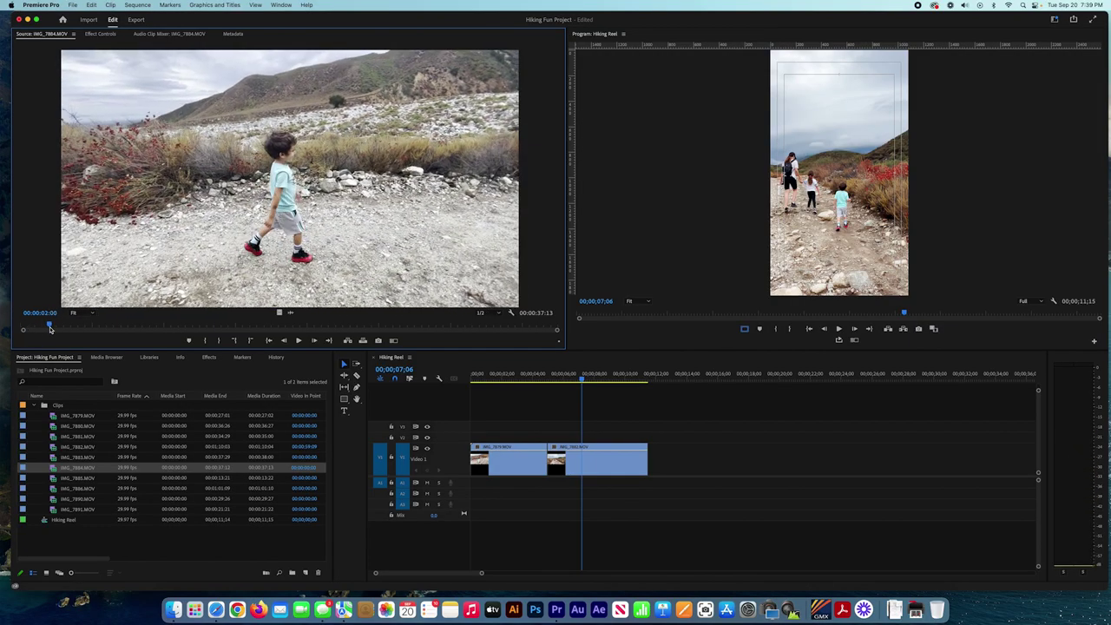
left_click(206, 340)
key("space")
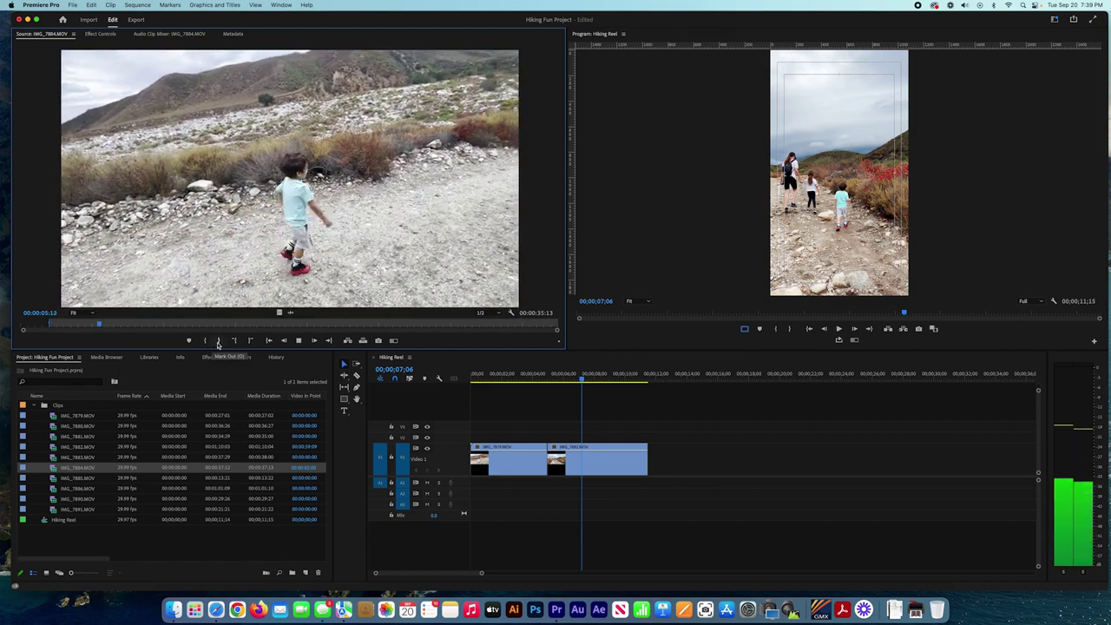
key("space")
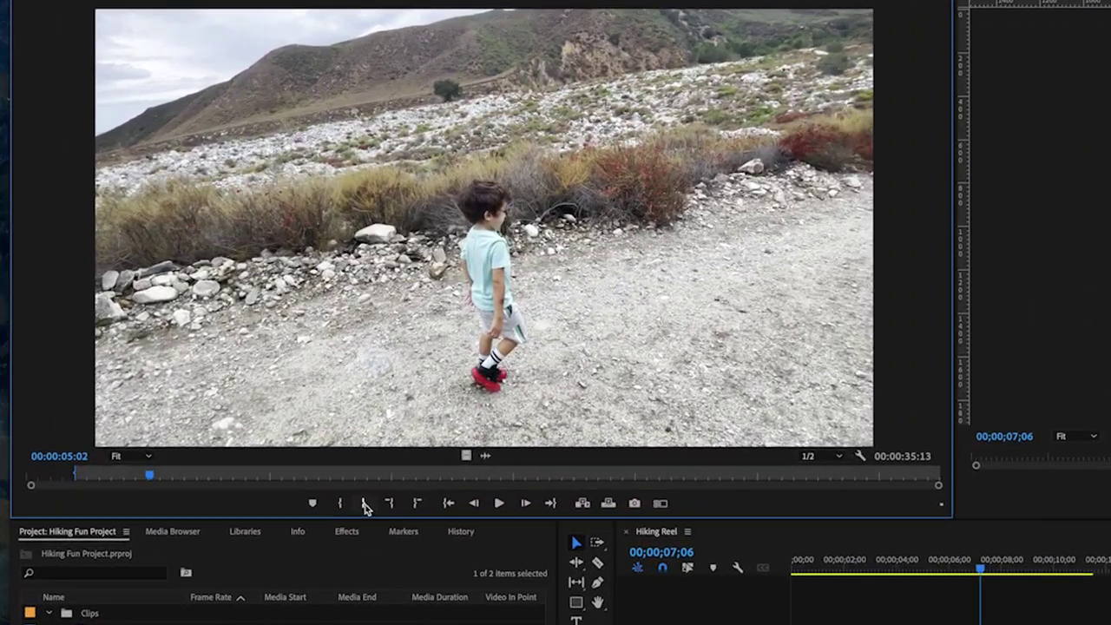
left_click(364, 507)
Place the marked IMG_7884 section on the timeline right after IMG_7882.
left_click_drag(485, 330, 1110, 624)
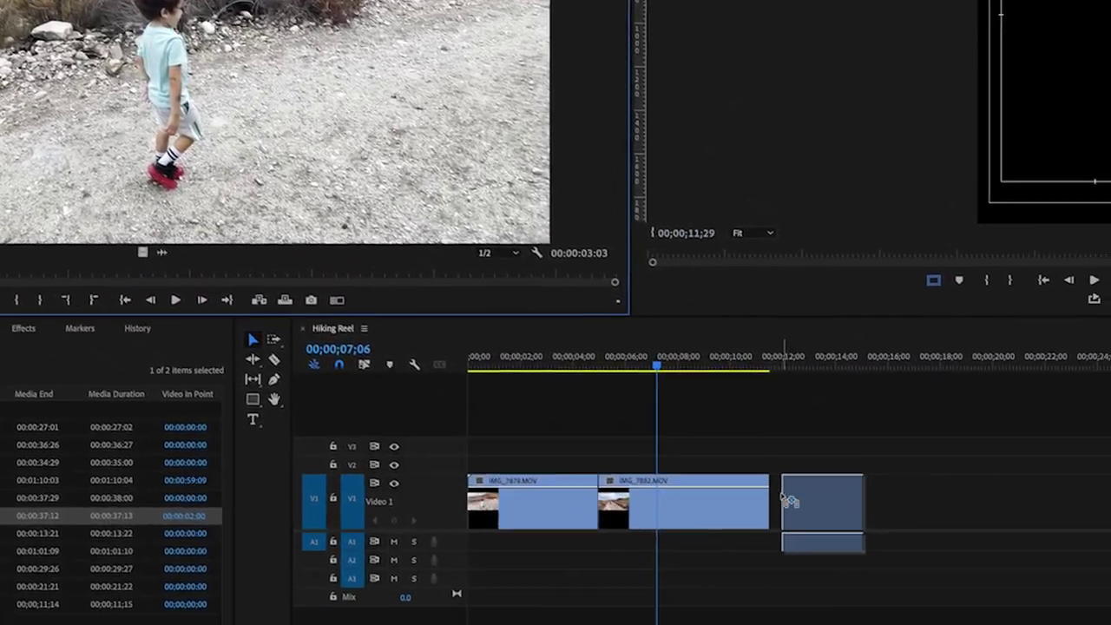
left_click_drag(784, 499, 772, 501)
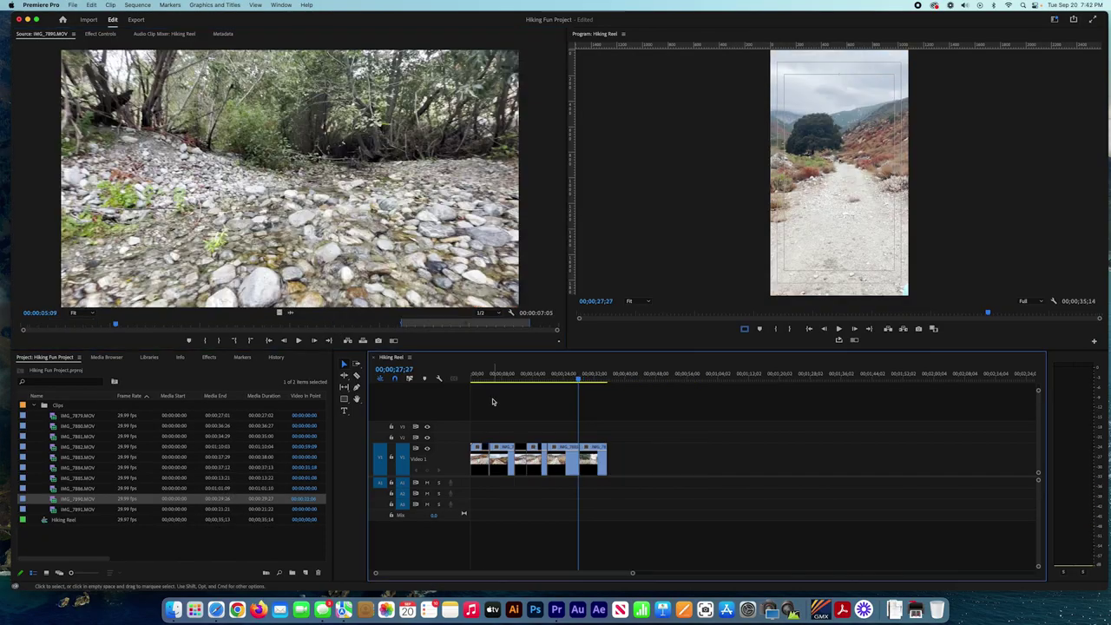
left_click_drag(492, 375, 471, 380)
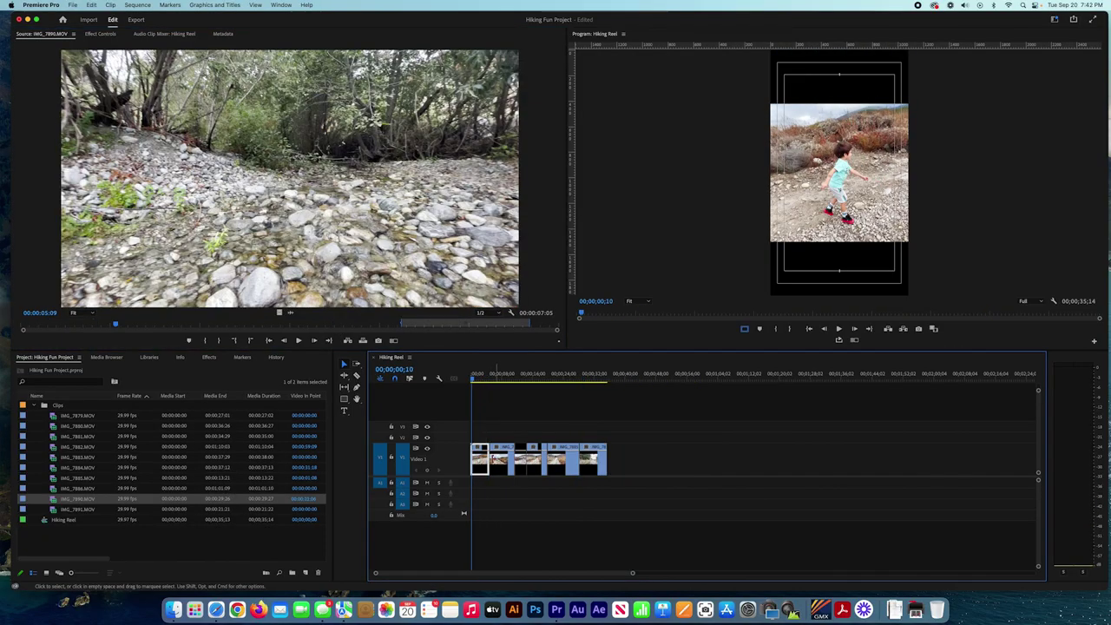
Scale IMG_7879 to 183 and set its Position X to 413 in Effect Controls.
left_click(105, 37)
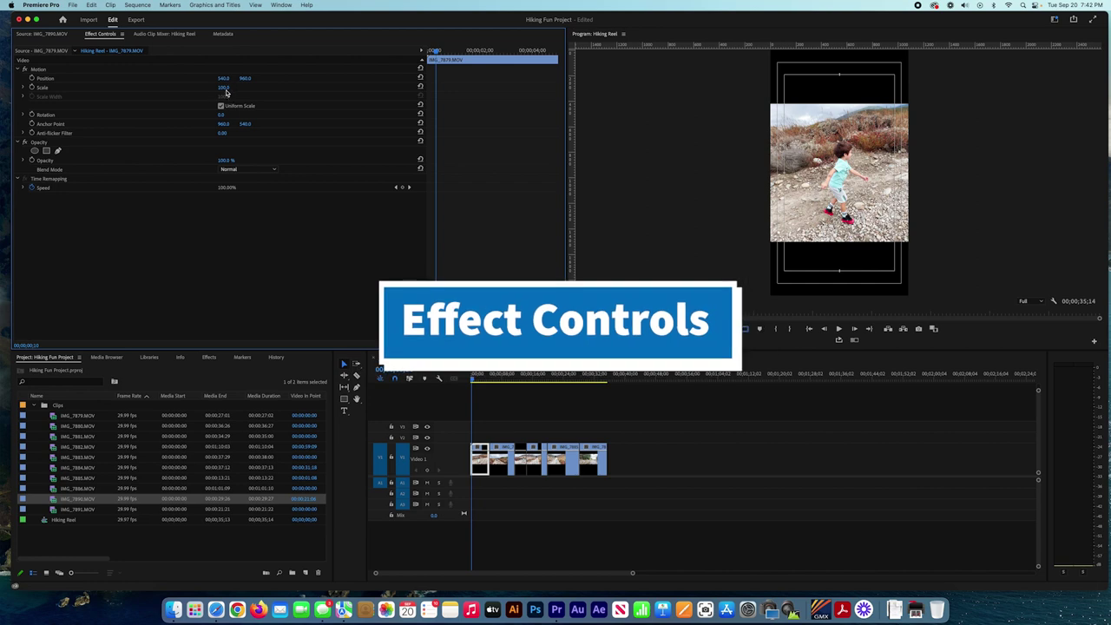
left_click_drag(220, 91, 230, 90)
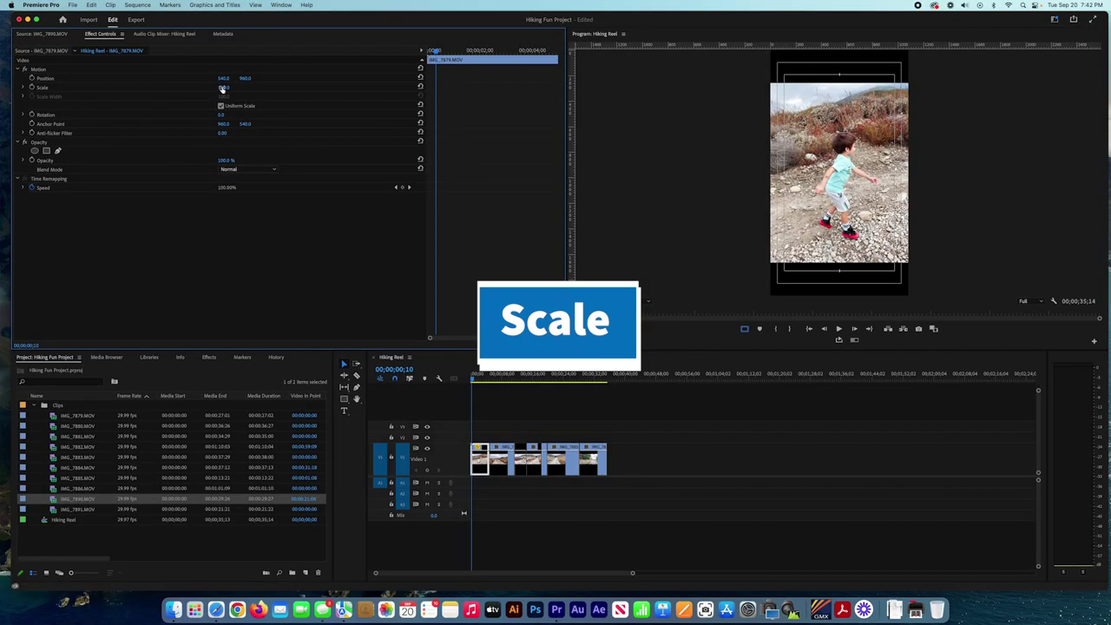
left_click_drag(223, 90, 283, 90)
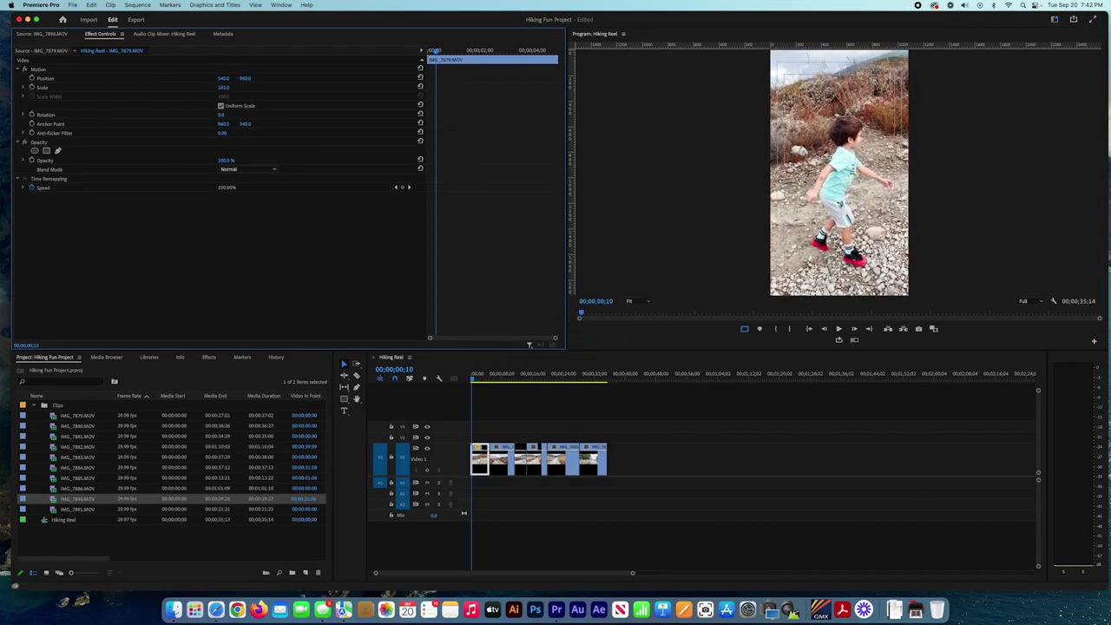
left_click_drag(487, 378, 490, 411)
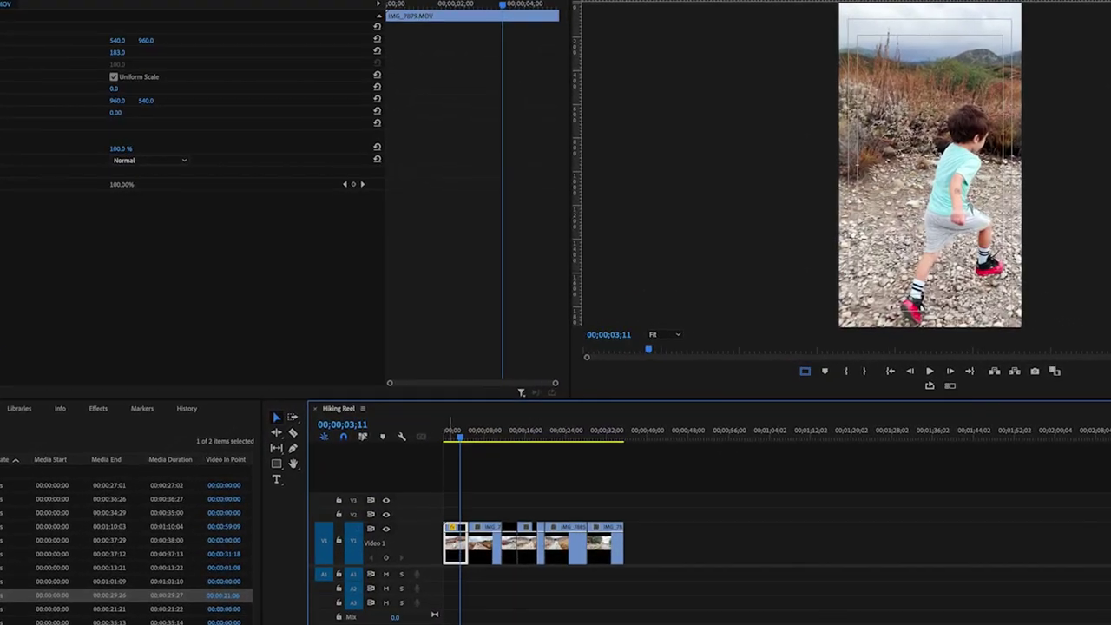
left_click_drag(116, 40, 6, 40)
Play the reel from the start, then preview around IMG_7890 and bring up its context menu.
left_click_drag(459, 440, 415, 439)
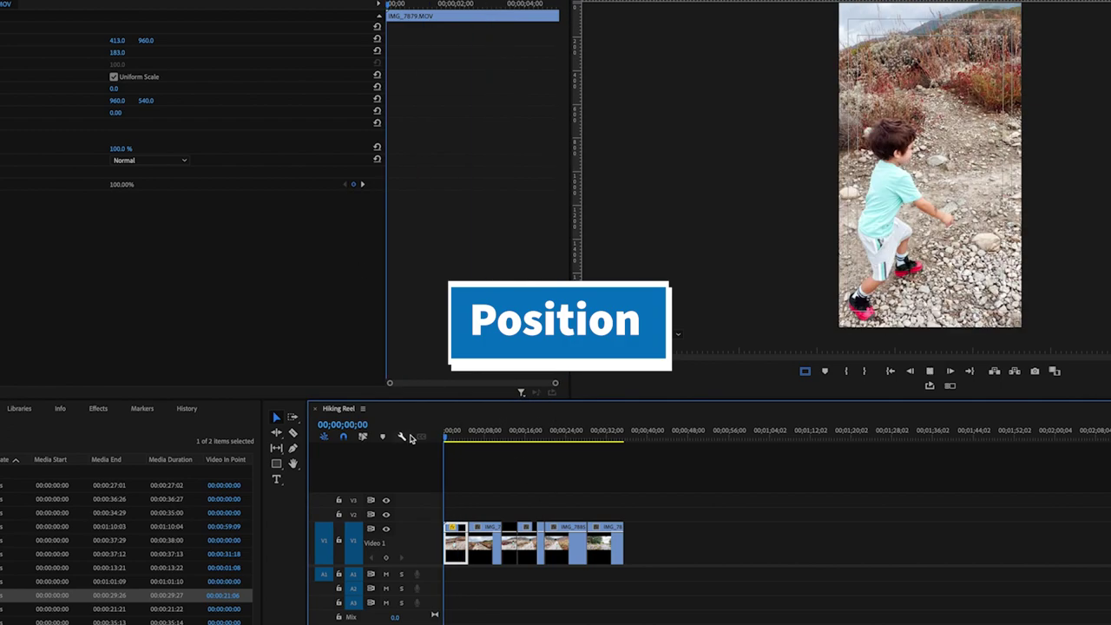
key("space")
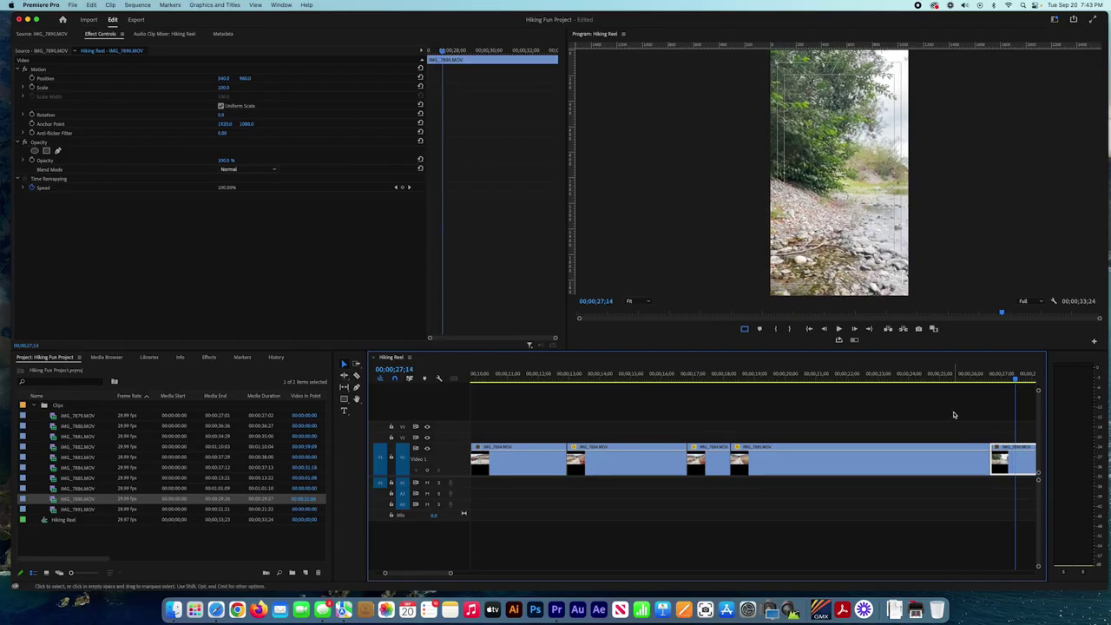
key("equal")
key("minus")
left_click_drag(605, 375, 739, 378)
right_click(651, 457)
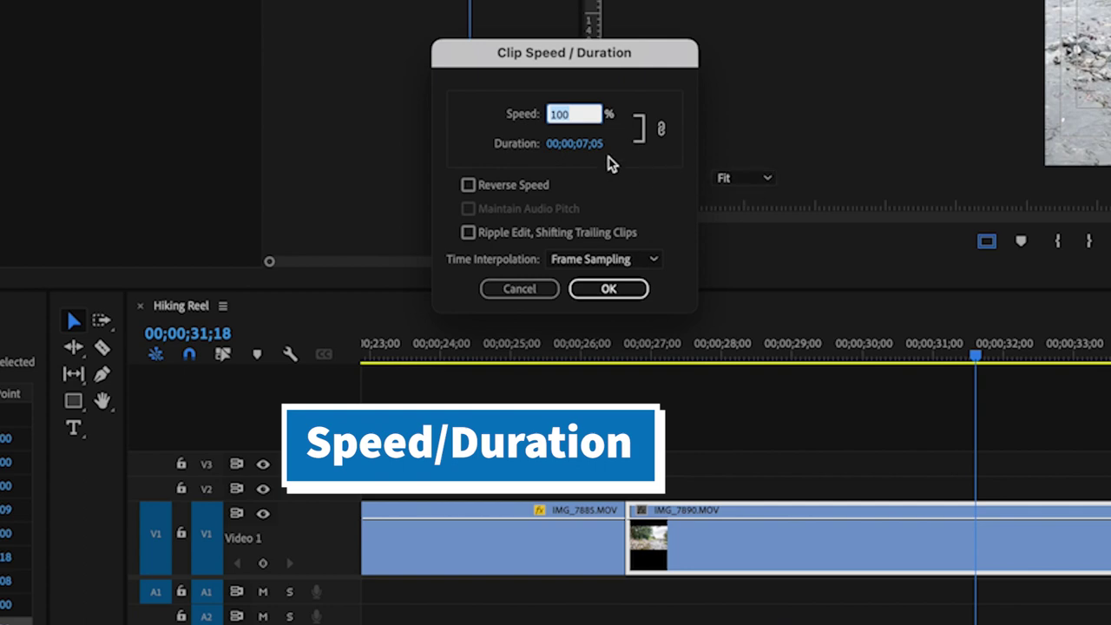
Set IMG_7890's speed to 60% and preview the slowed clip.
type("60")
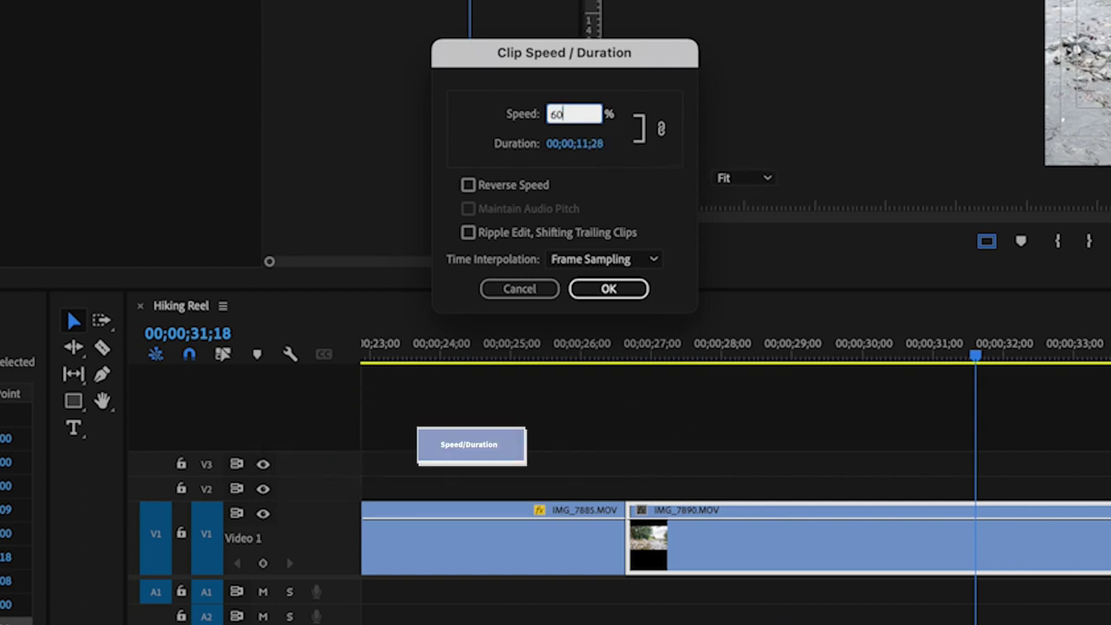
left_click(608, 289)
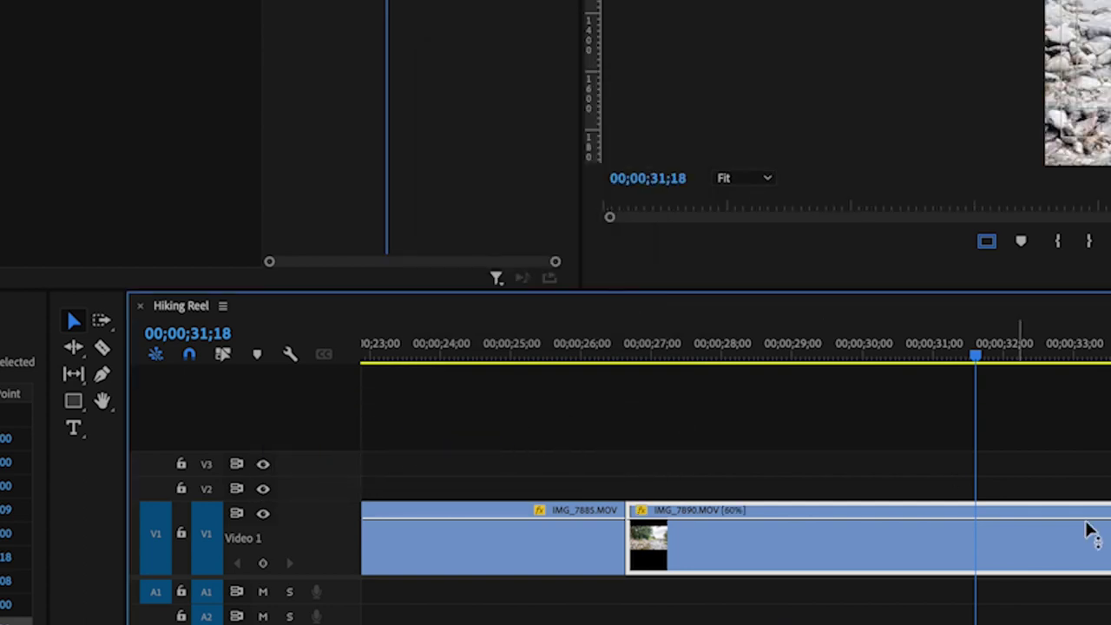
left_click_drag(653, 377, 885, 382)
Fit the whole sequence in the timeline and play the reel from the beginning.
left_click(811, 434)
key("minus")
key("minus")
key("minus")
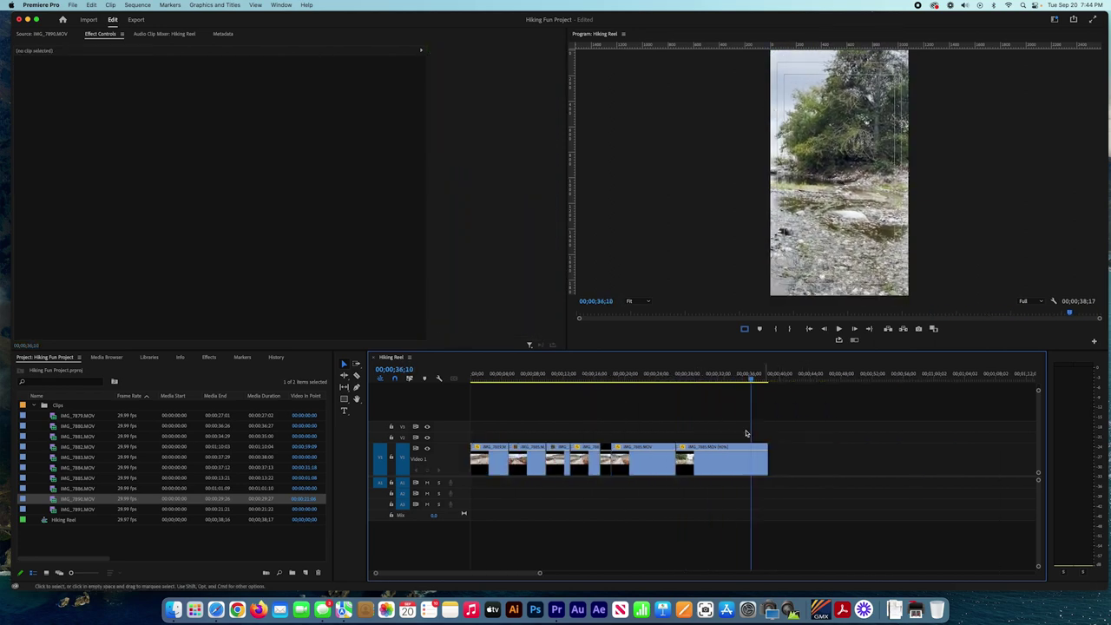
left_click_drag(510, 377, 471, 379)
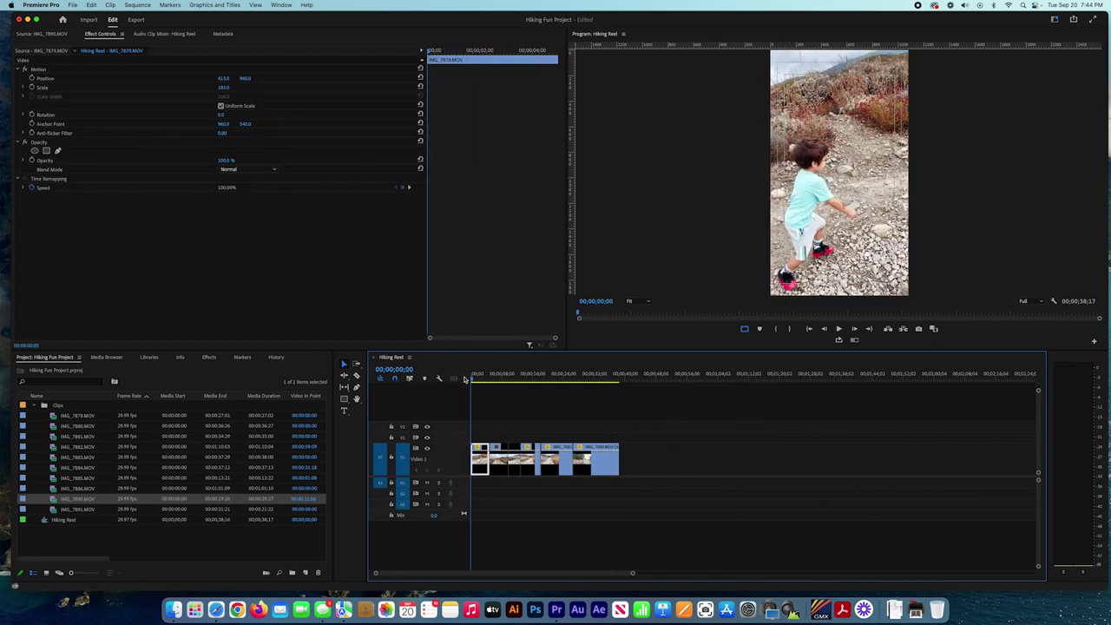
key("space")
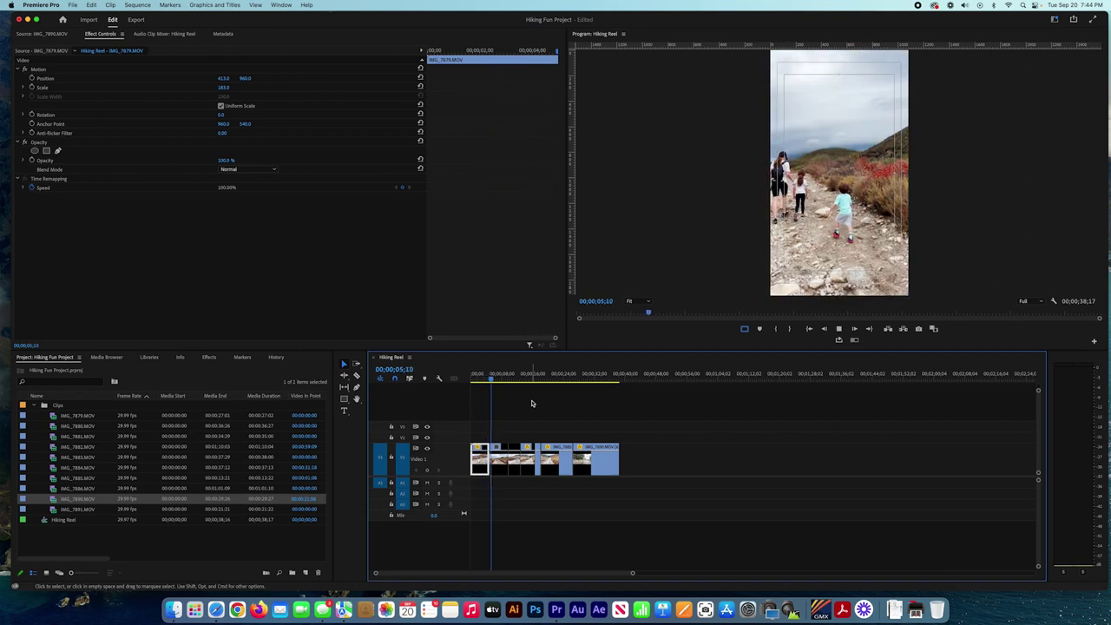
key("equal")
key("equal")
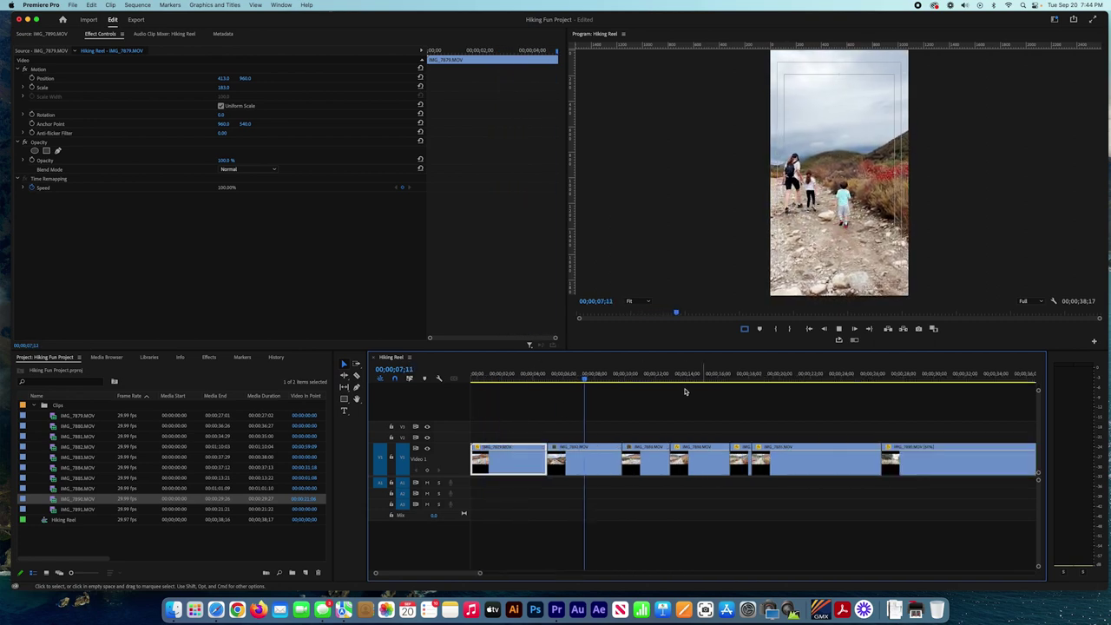
Scrub through the reel and trim IMG_7885 to end at 00;00;22;25.
left_click(624, 379)
left_click_drag(625, 378, 824, 392)
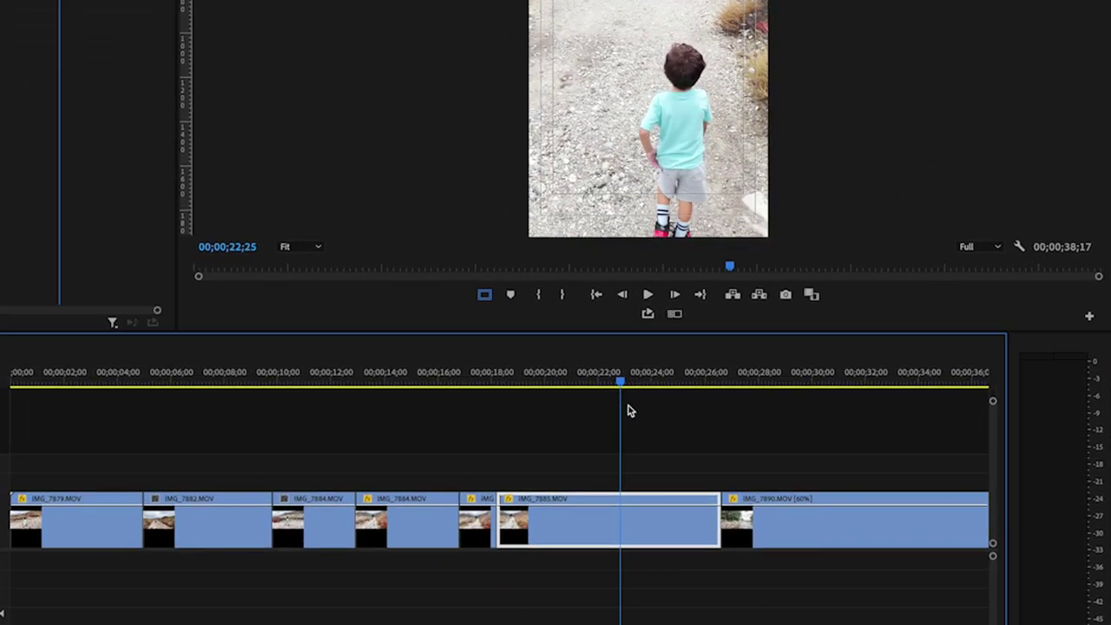
left_click_drag(714, 523, 619, 529)
Ripple delete the gap after IMG_7885 and preview its join with IMG_7890.
left_click(639, 527)
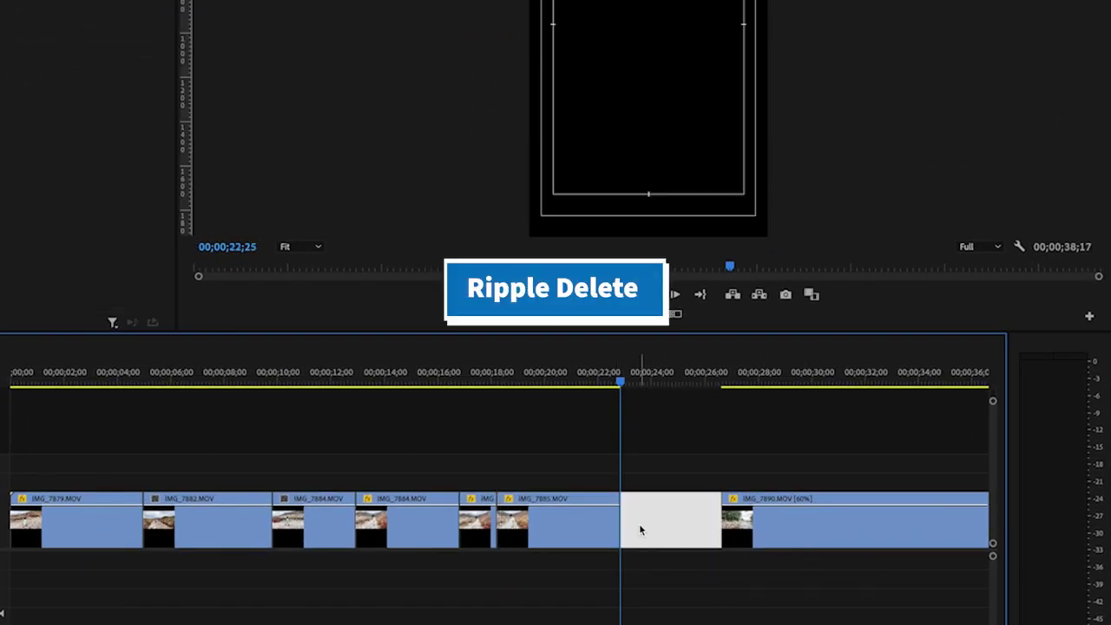
right_click(645, 527)
left_click(685, 535)
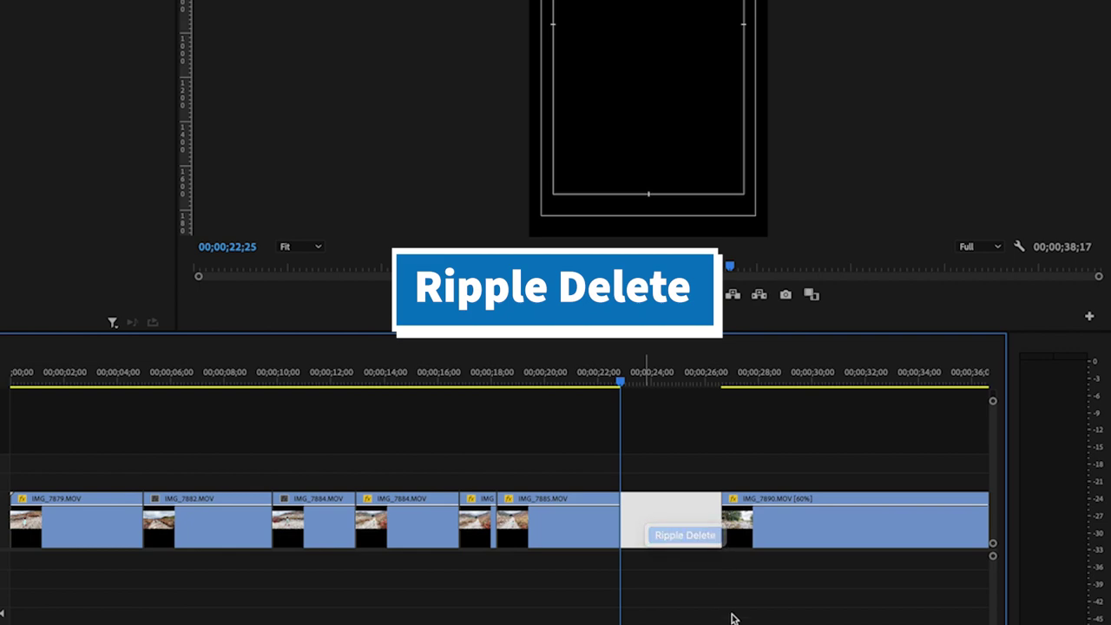
scroll(731, 615, "right", 5)
left_click_drag(370, 377, 616, 401)
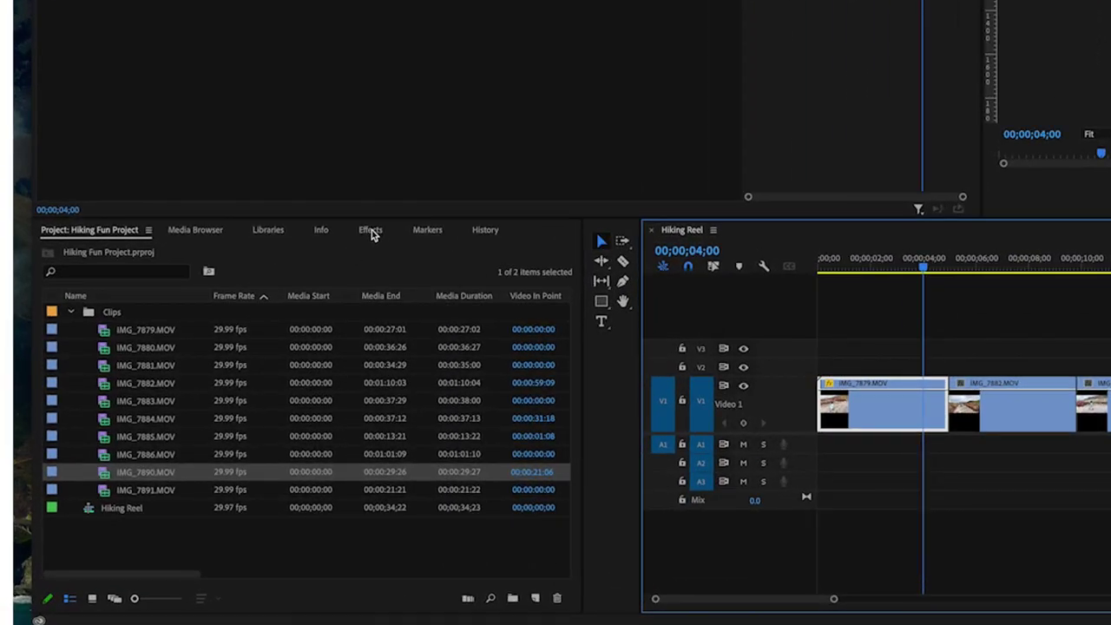
Add a Cross Dissolve from Video Transitions > Dissolve between IMG_7879 and IMG_7882.
left_click(371, 230)
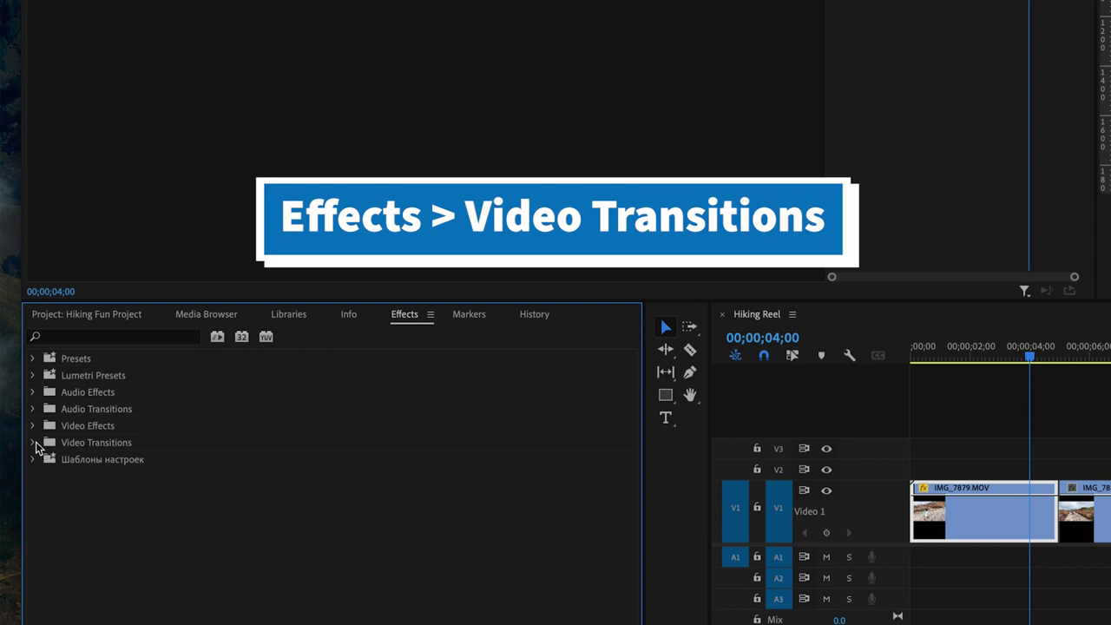
left_click(34, 442)
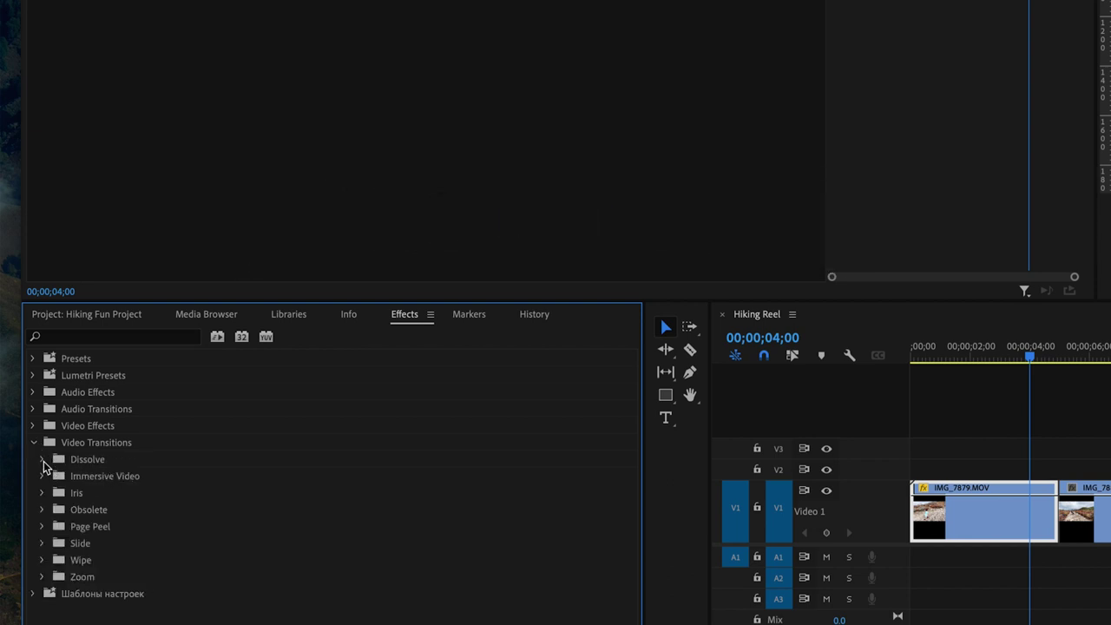
left_click(42, 459)
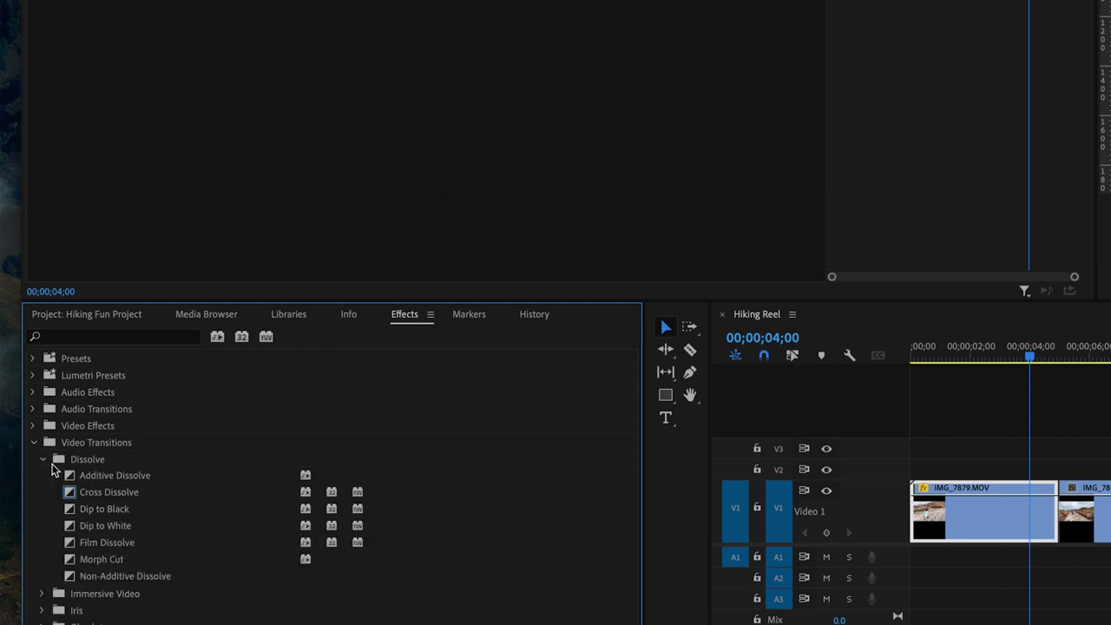
left_click(152, 492)
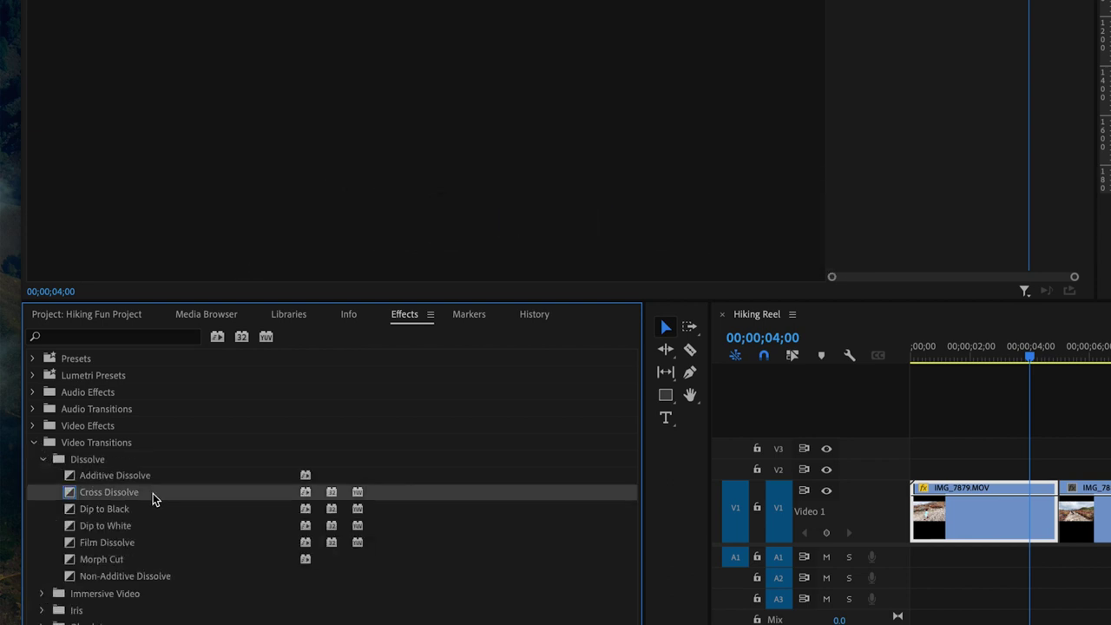
left_click_drag(152, 493, 1048, 514)
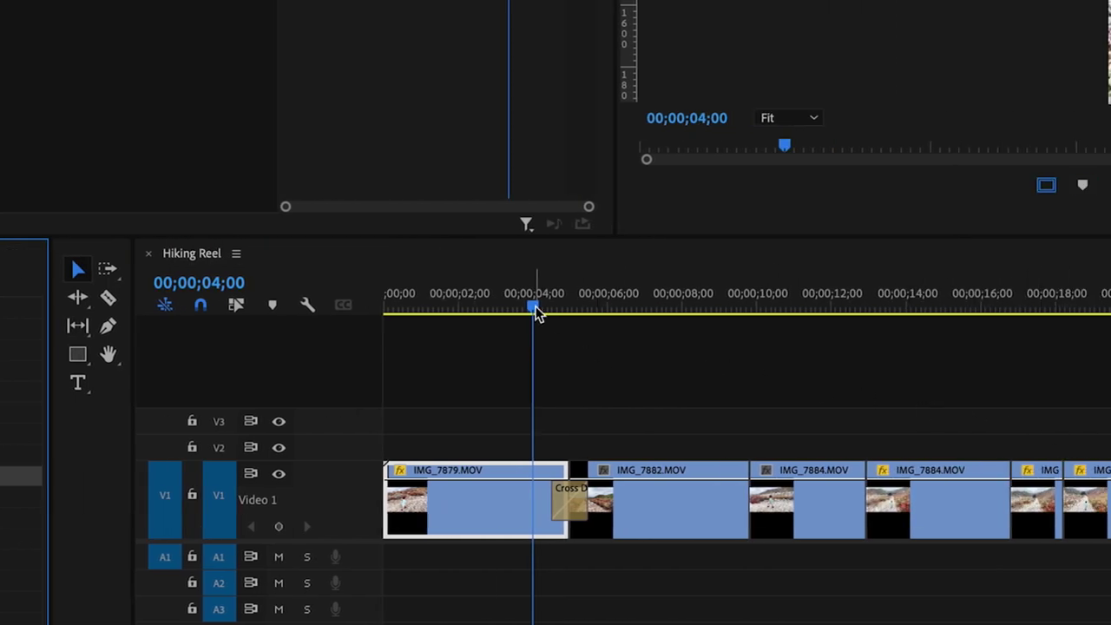
Play and scrub back over the Cross Dissolve to review it.
key("space")
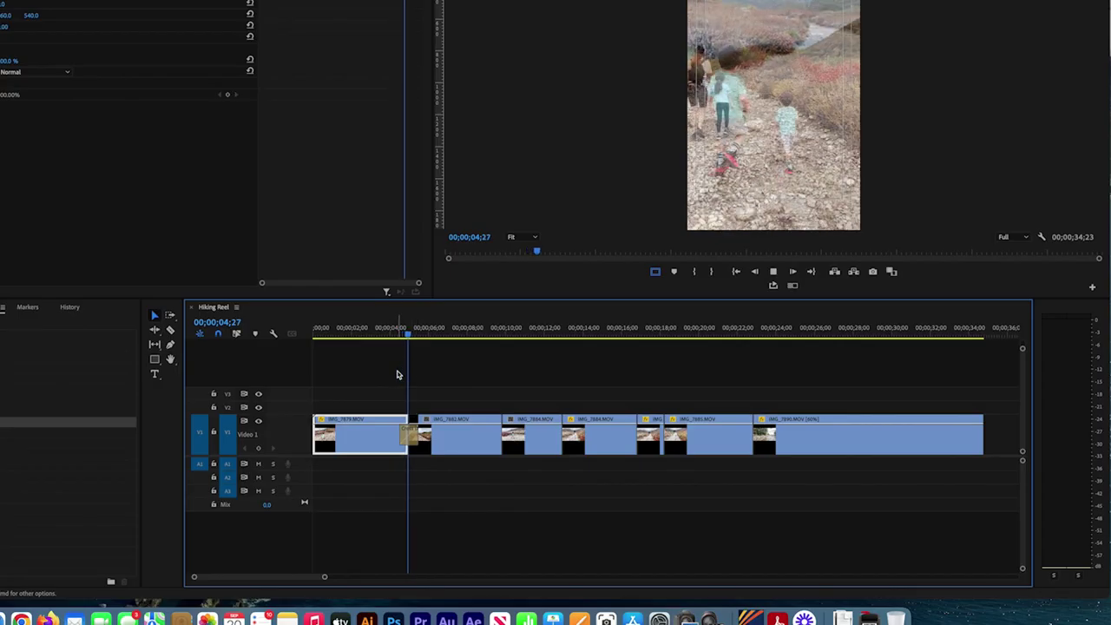
left_click(413, 441)
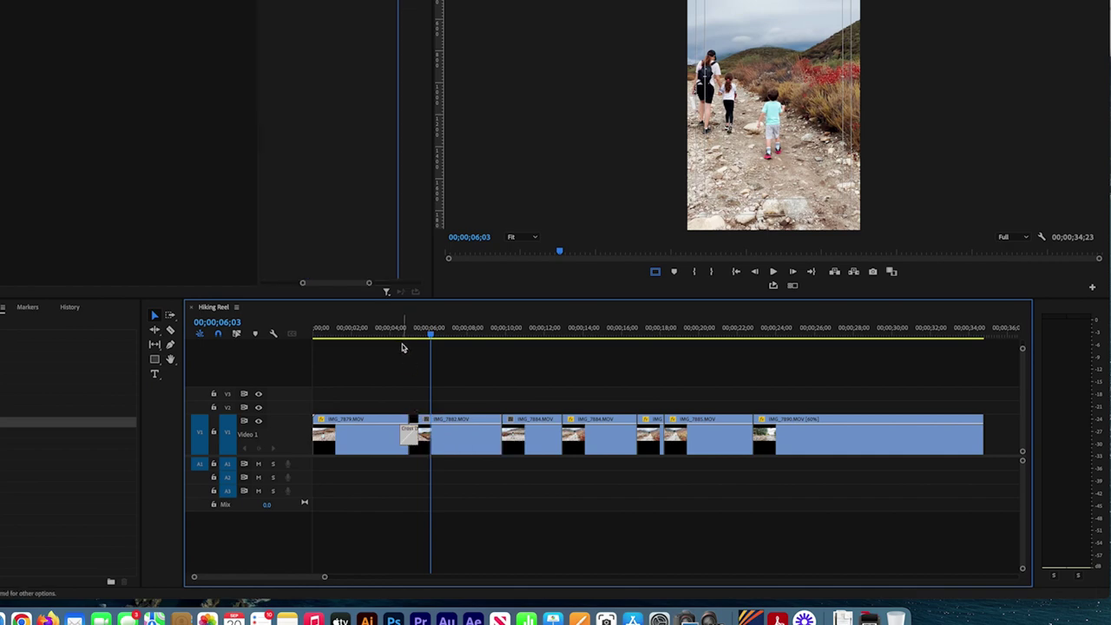
left_click_drag(399, 330, 415, 330)
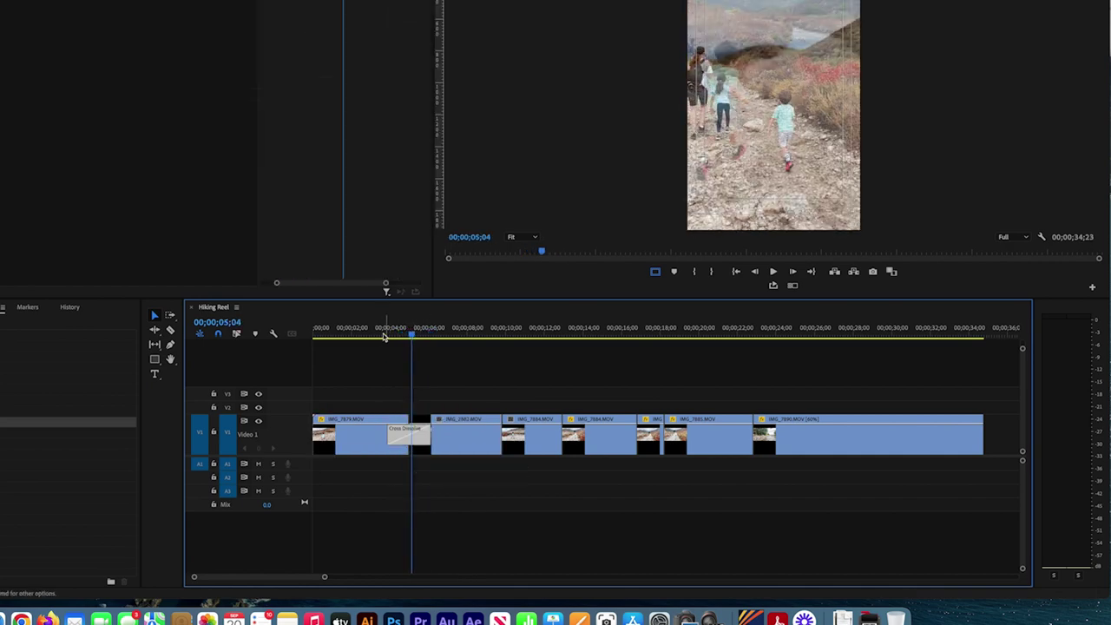
left_click(385, 330)
key("space")
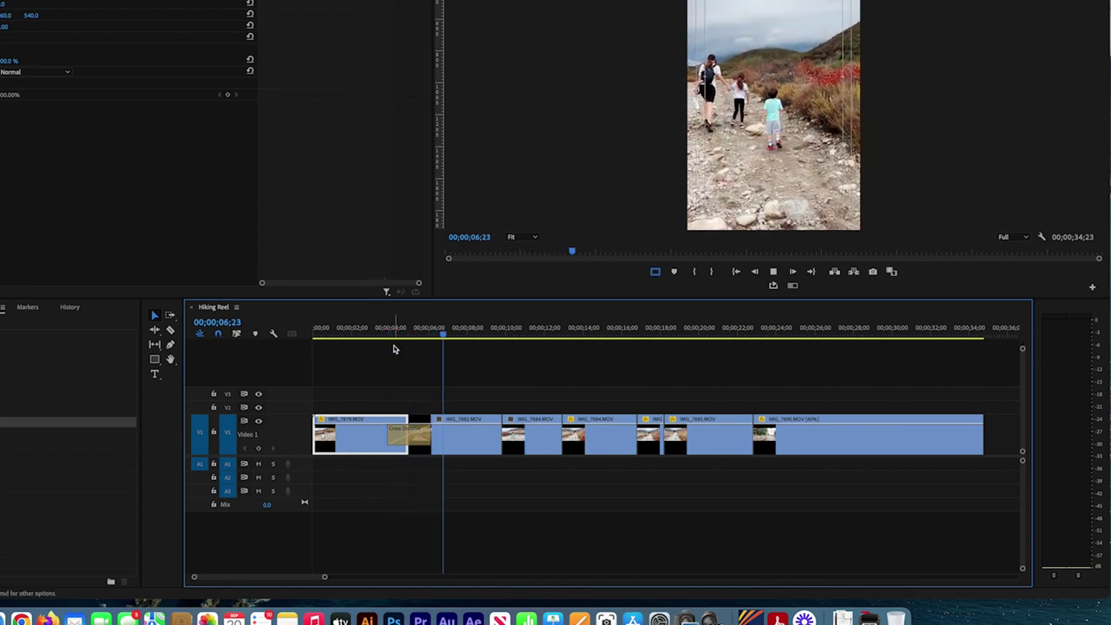
key("space")
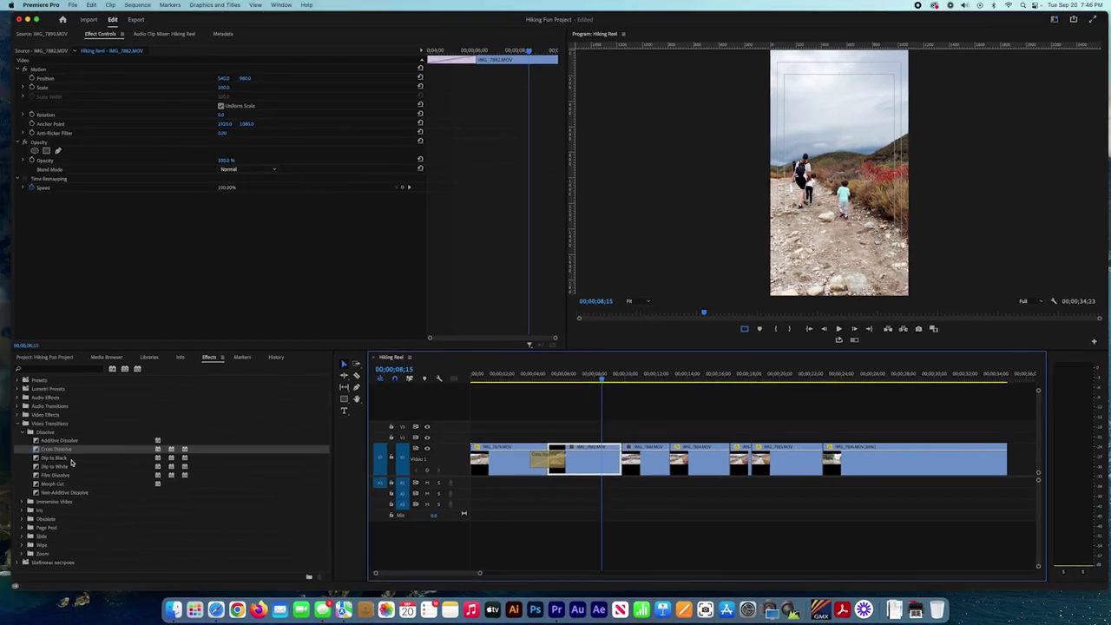
Place a Film Dissolve on the cut after IMG_7882 and play it back.
left_click(71, 459)
left_click(71, 469)
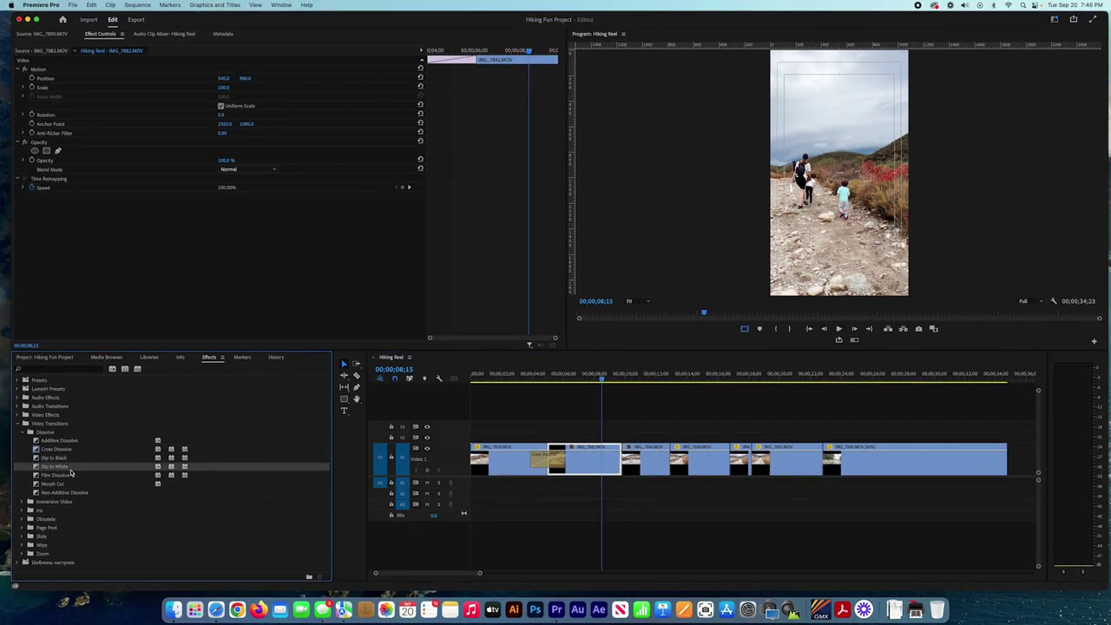
left_click(65, 476)
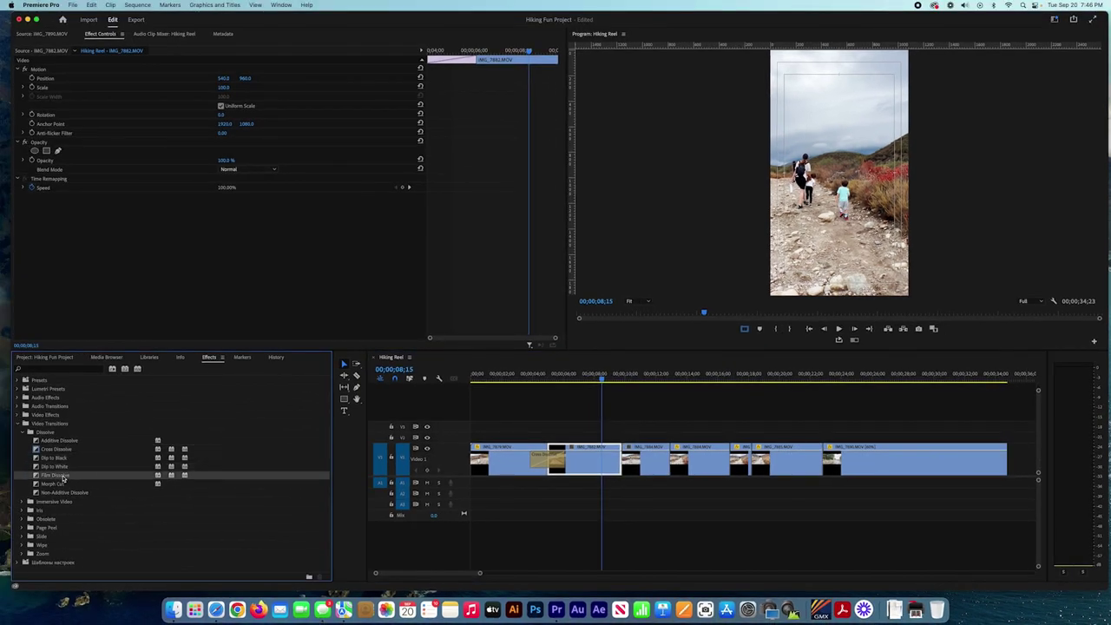
left_click_drag(579, 514, 621, 458)
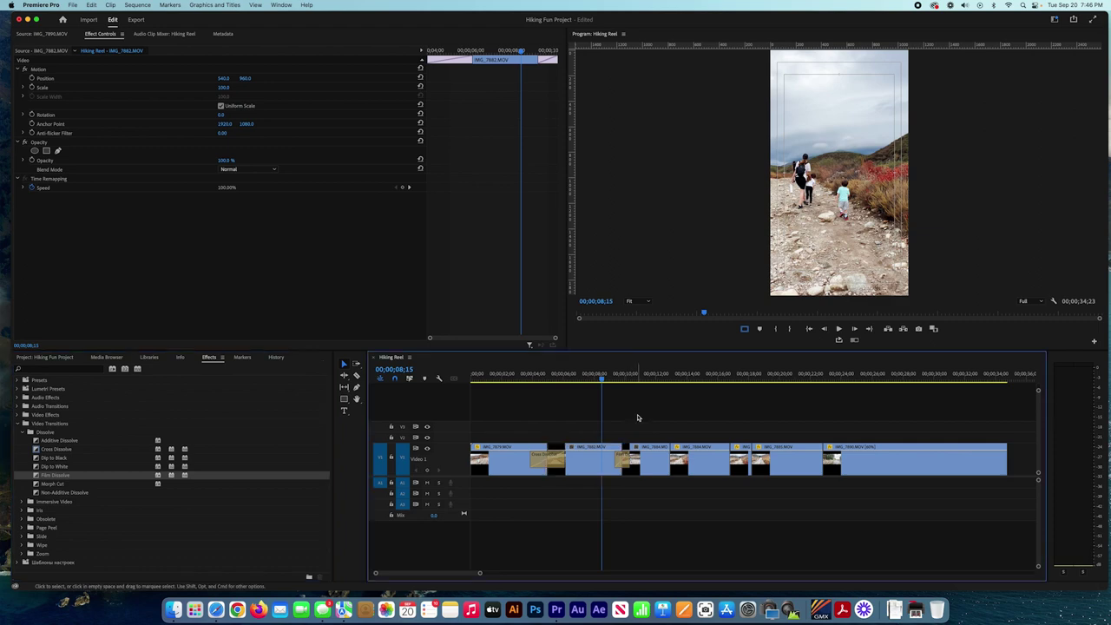
key("space")
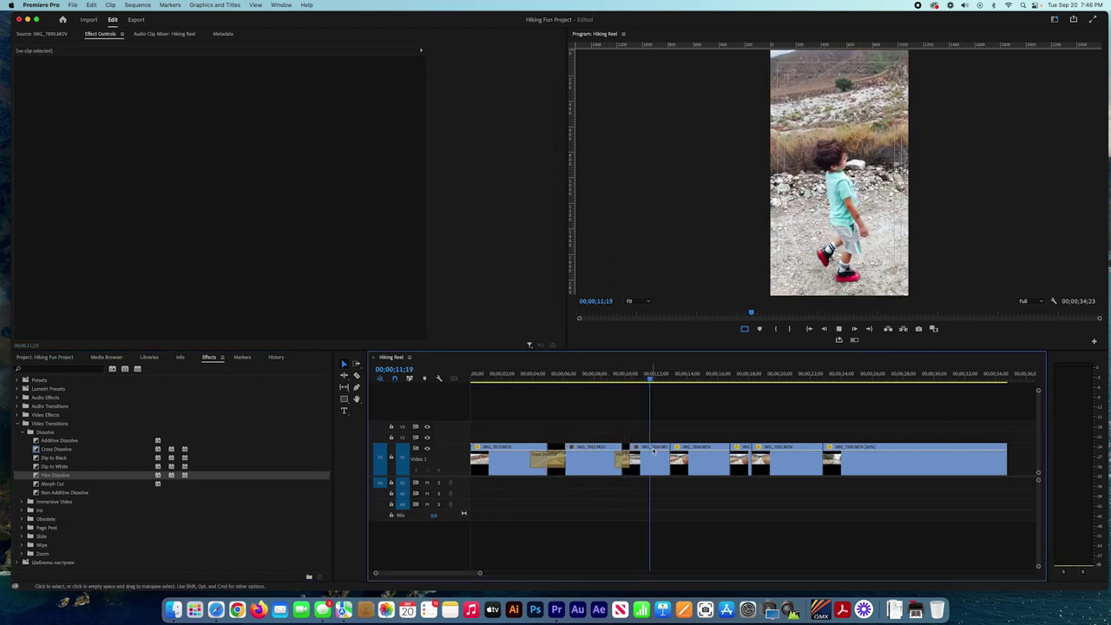
left_click_drag(586, 358, 575, 391)
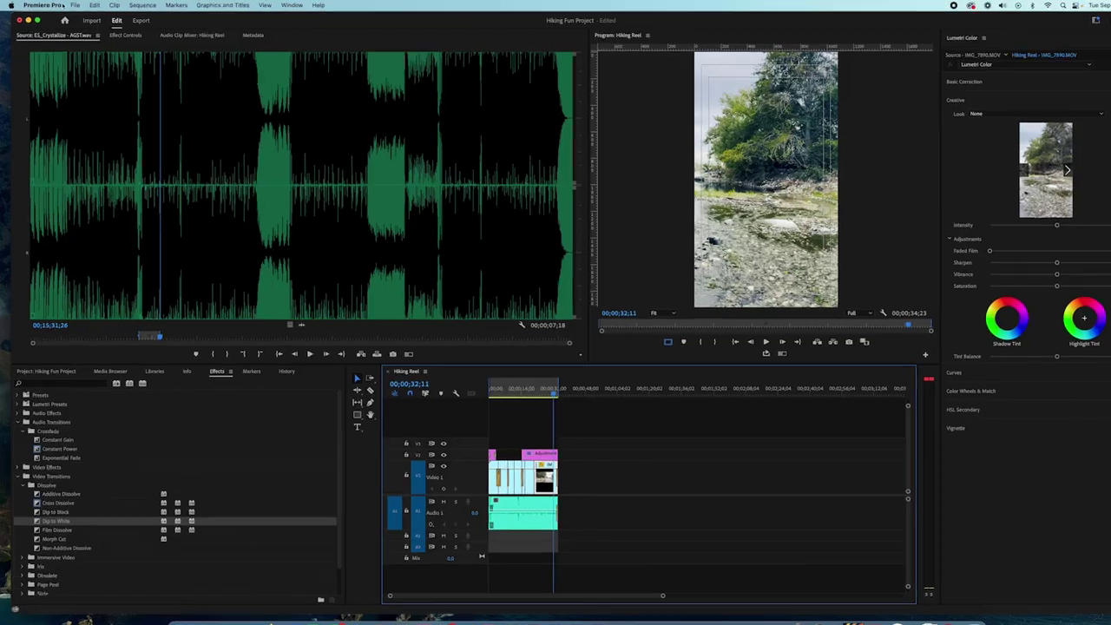
Open the media export settings from the File > Export menu.
left_click(73, 5)
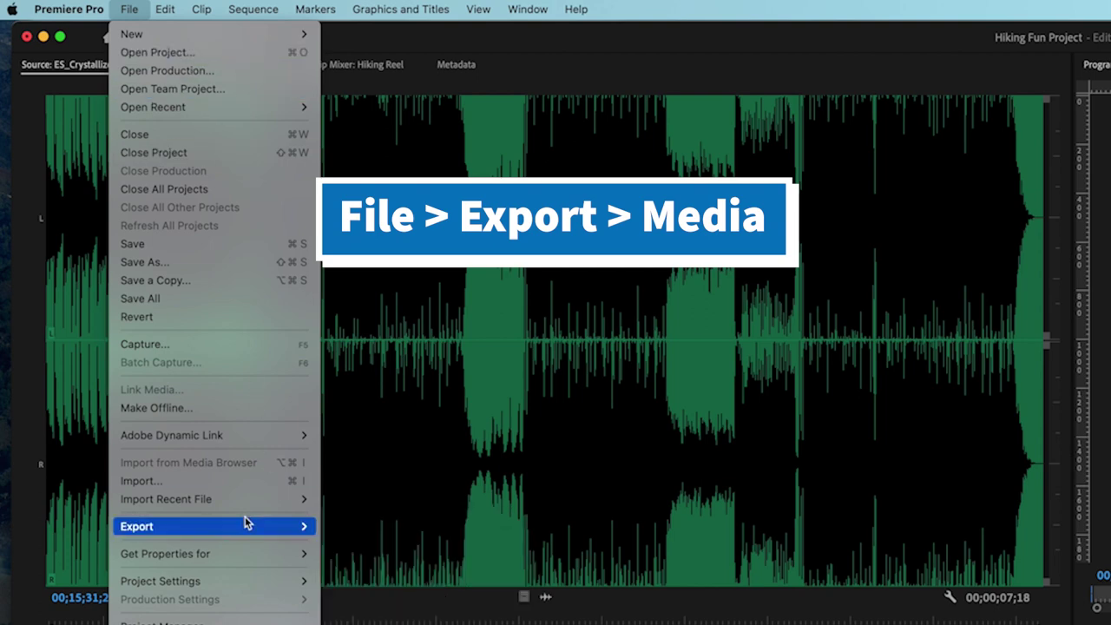
mouse_move(246, 521)
left_click(438, 531)
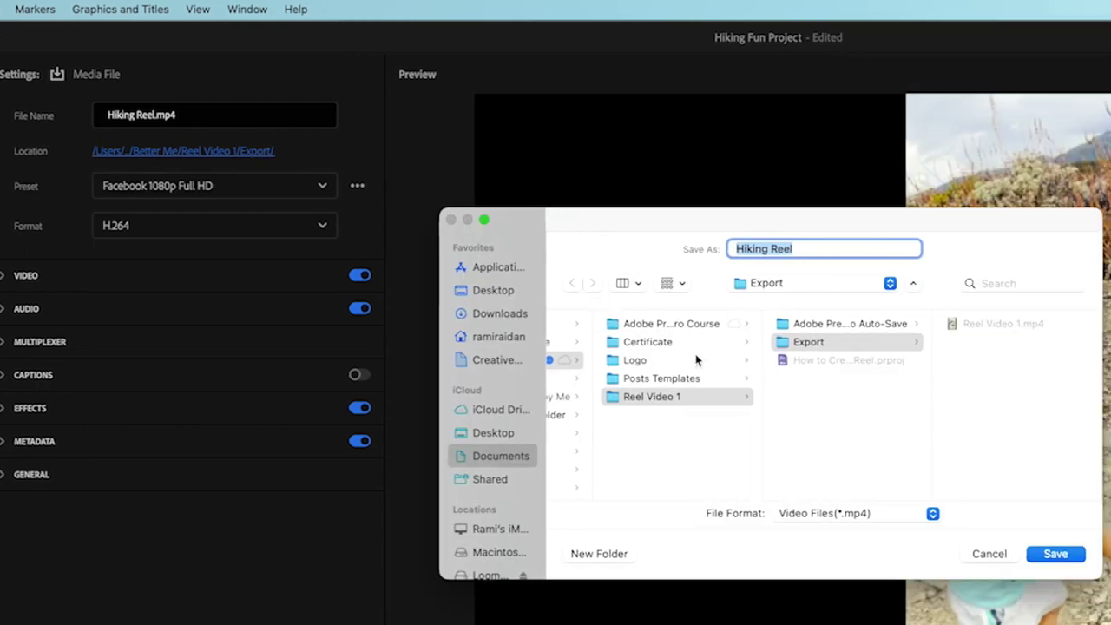
Create an Export folder inside Hiking Fun 1 and set it as Hiking Reel.mp4's location.
scroll(618, 412, "left", 3)
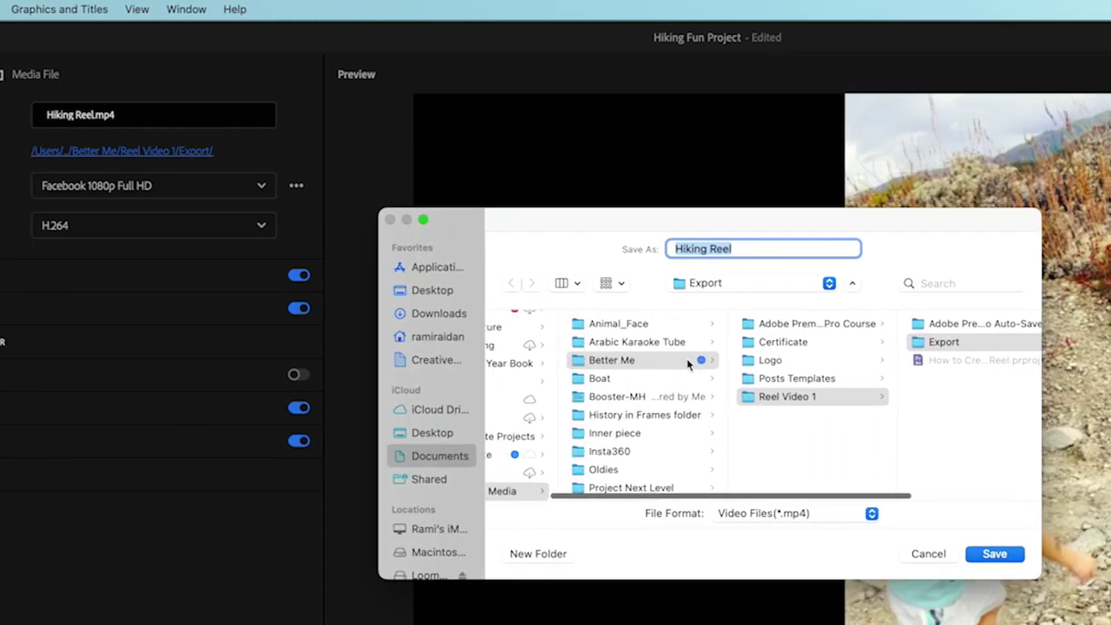
left_click(824, 326)
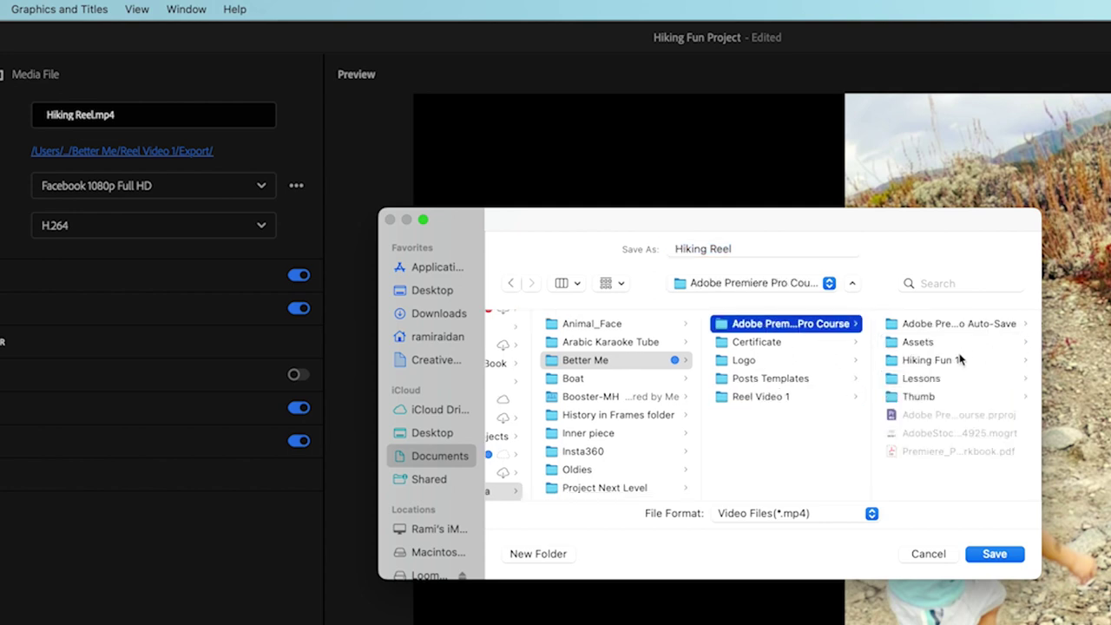
left_click(961, 359)
left_click(552, 553)
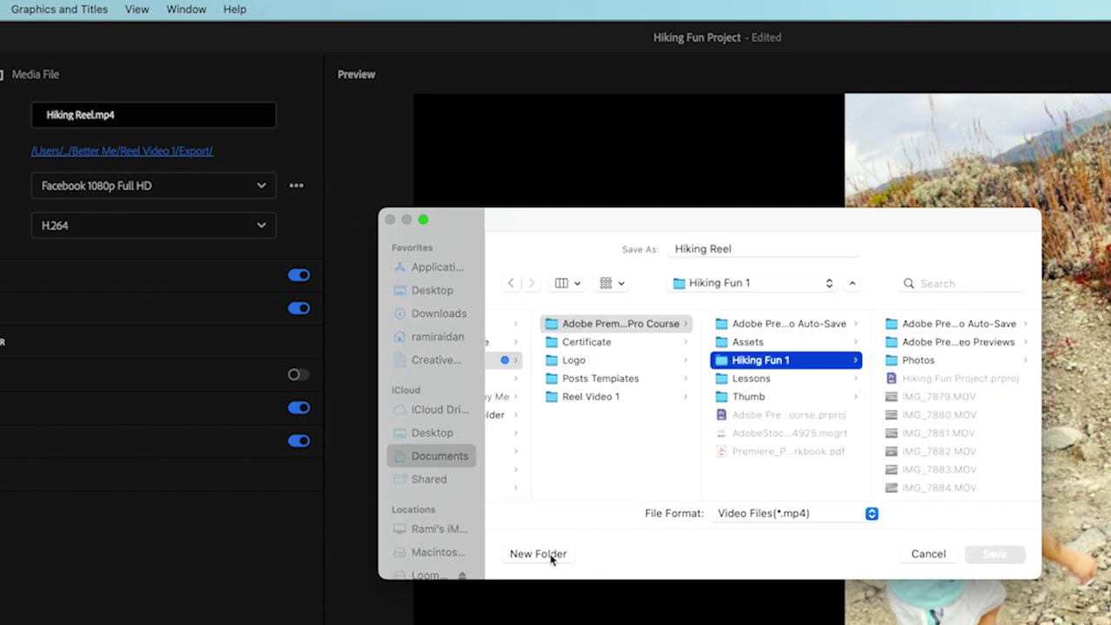
type("Export")
key("Return")
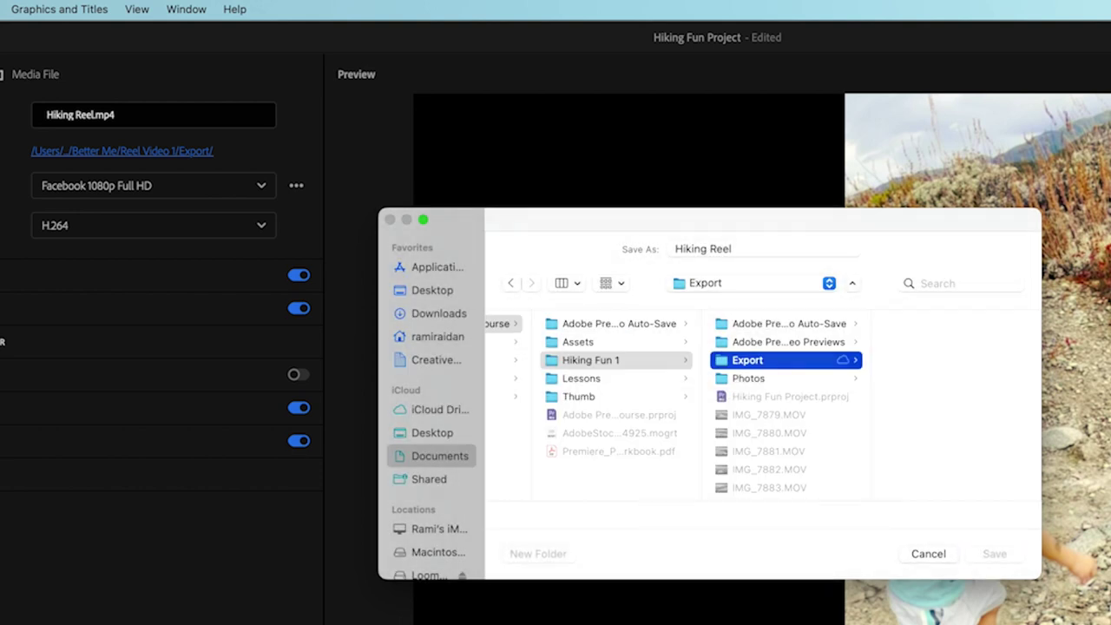
left_click(752, 251)
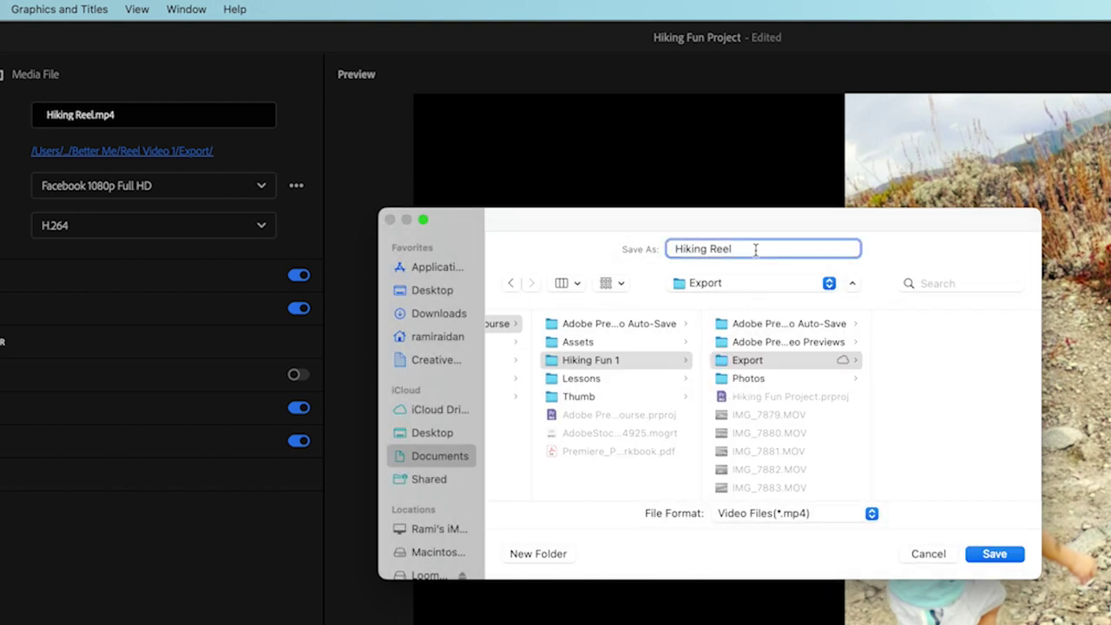
left_click(995, 553)
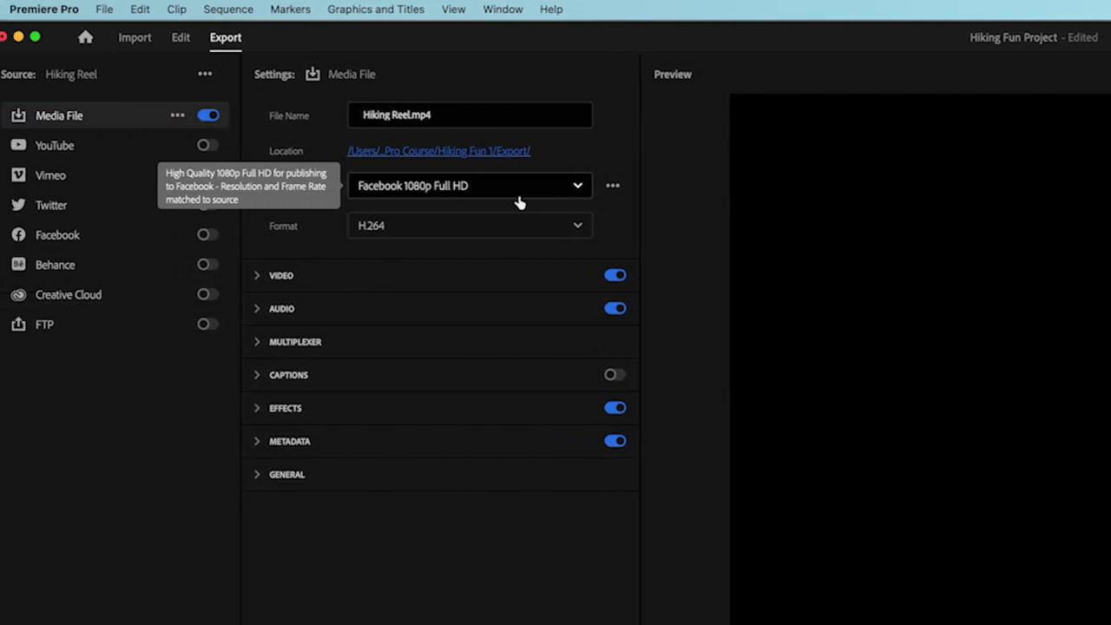
Apply the Facebook 1080p Full HD preset and match video settings to the 1080x1920 source.
left_click(496, 198)
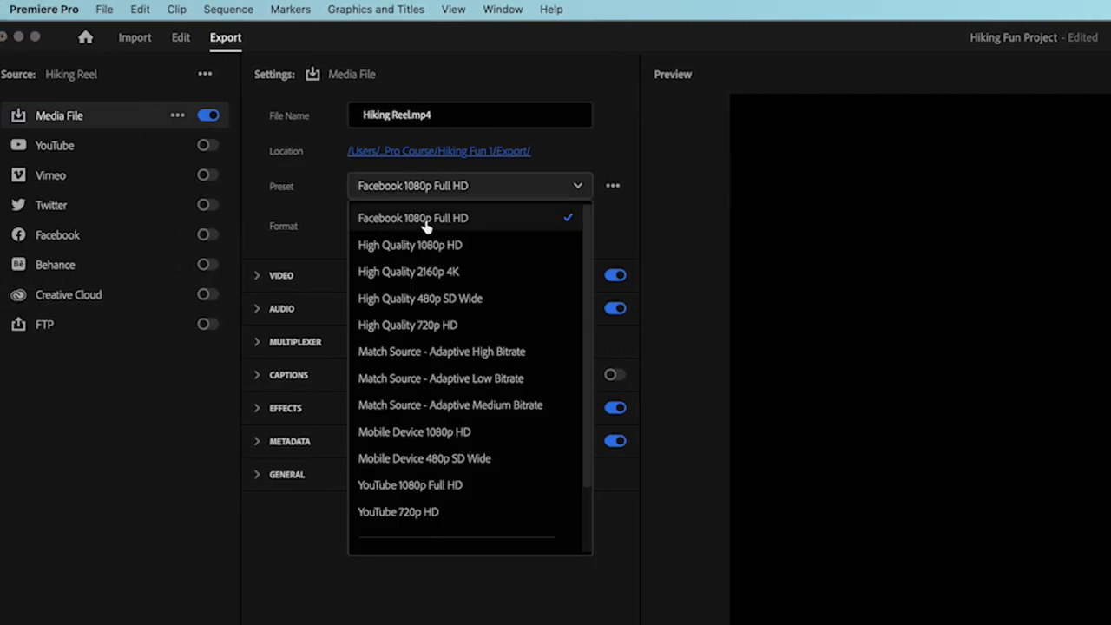
scroll(404, 520, "down", 2)
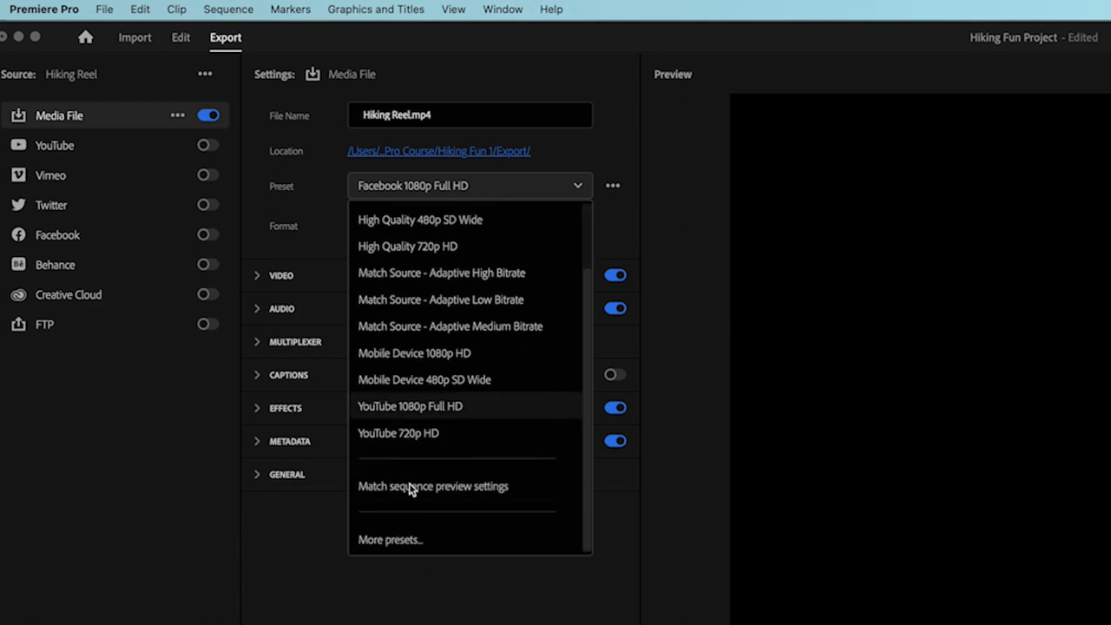
left_click(399, 540)
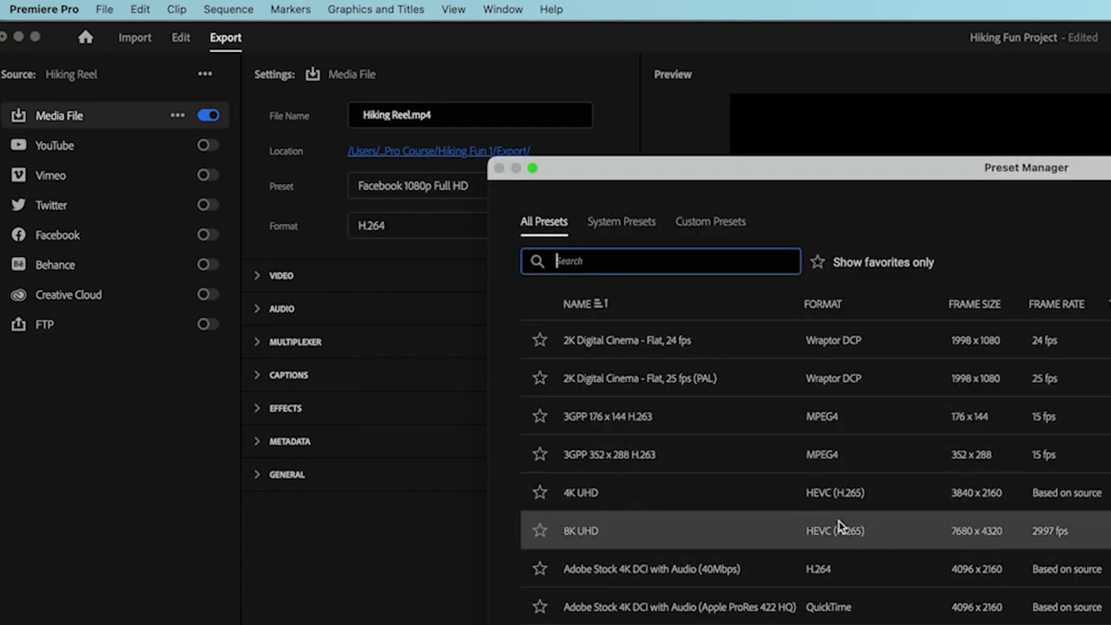
type("face")
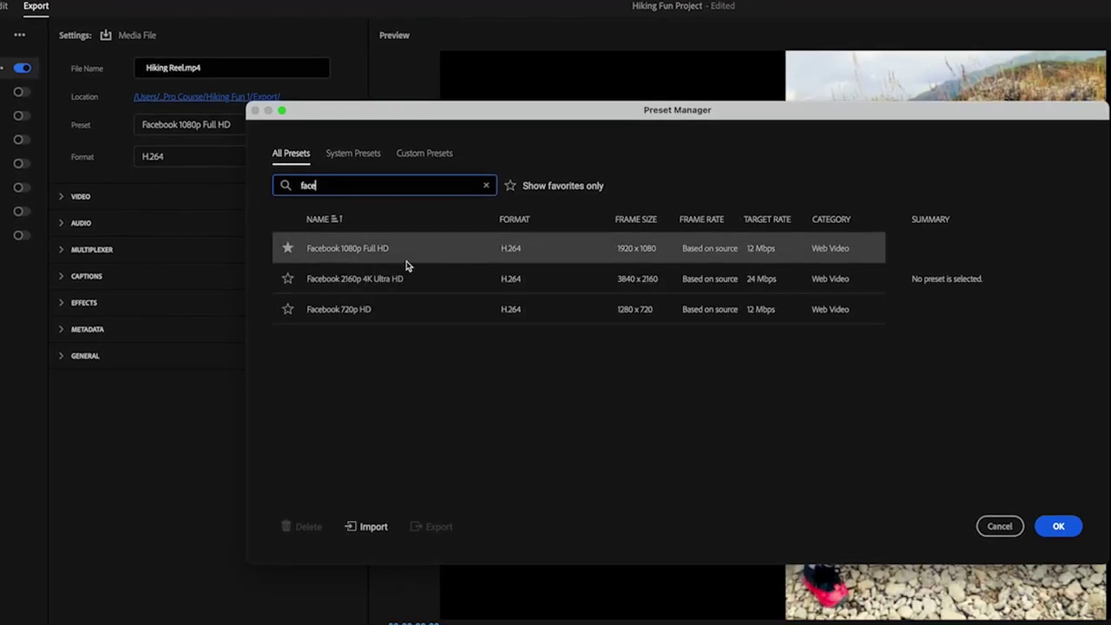
left_click(394, 250)
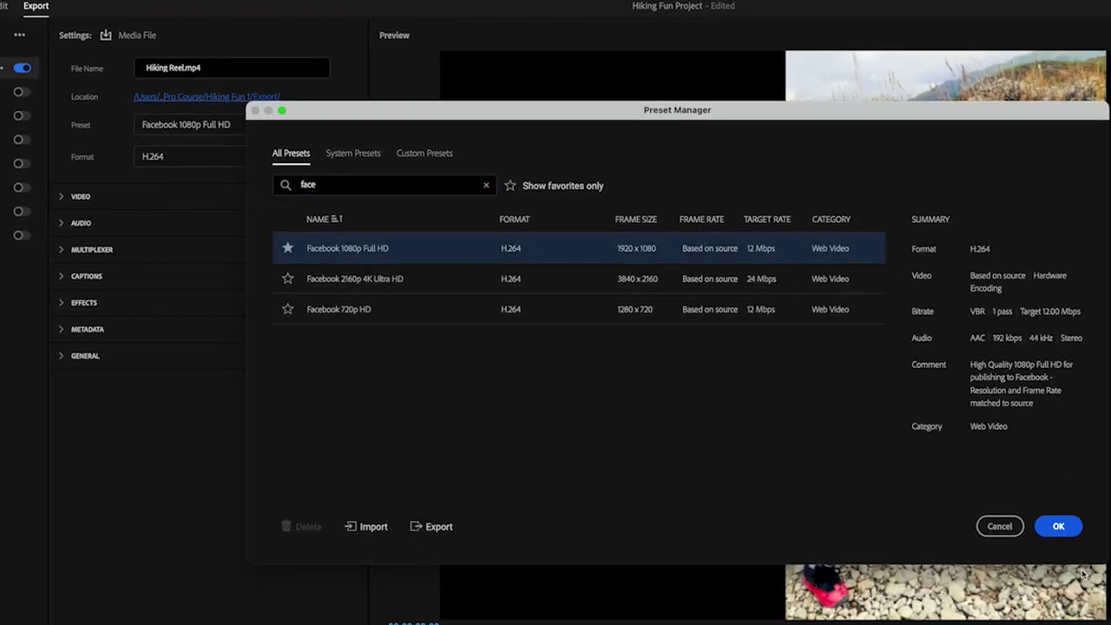
left_click(1053, 535)
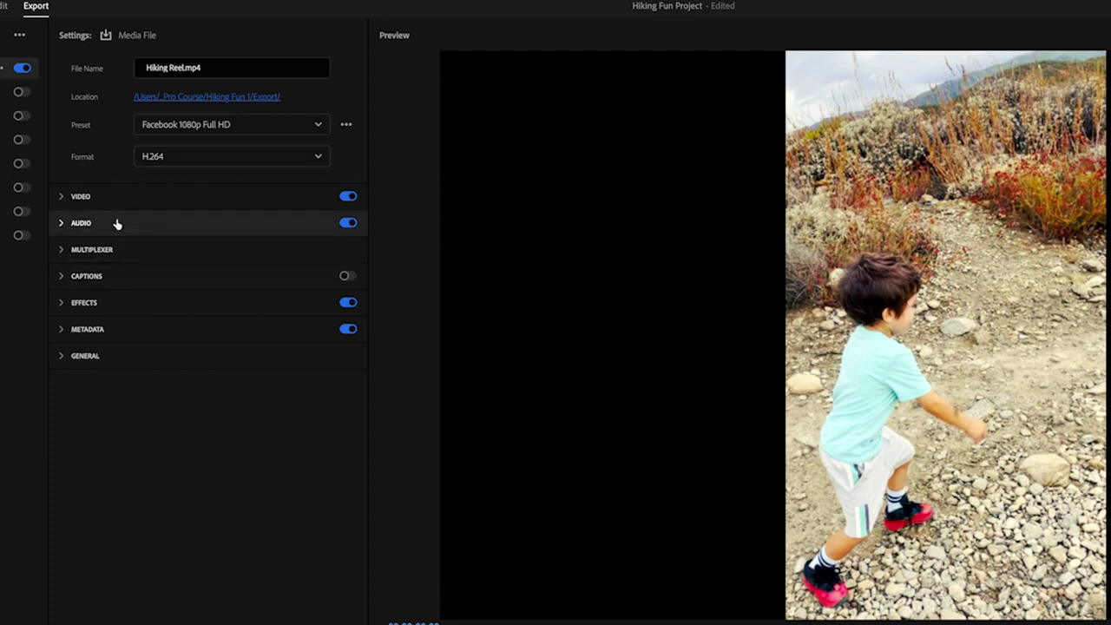
left_click(61, 198)
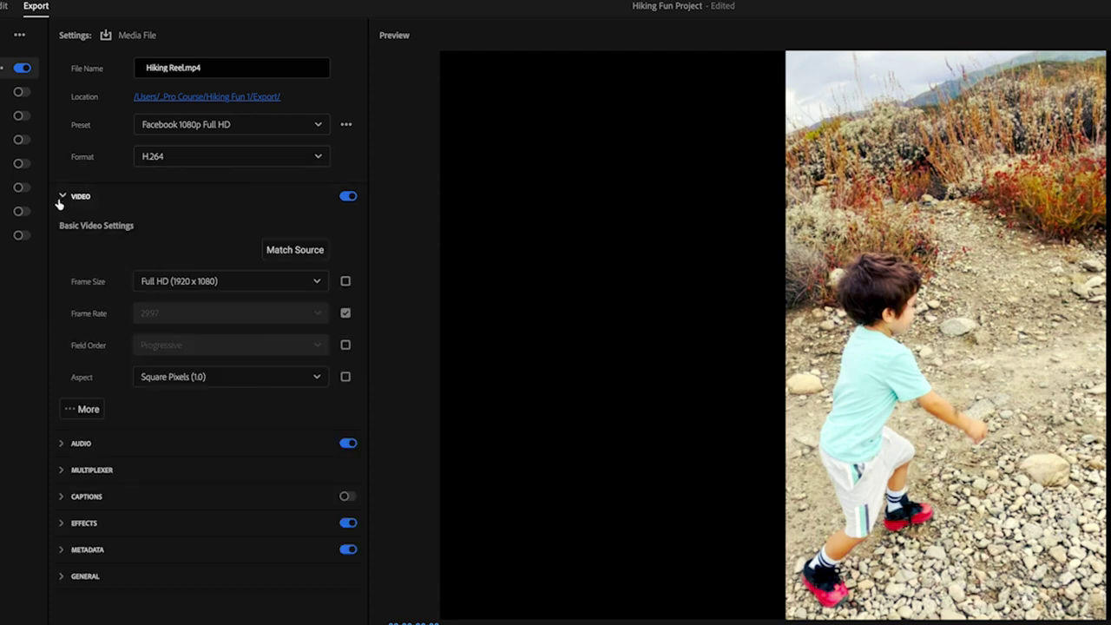
left_click(304, 251)
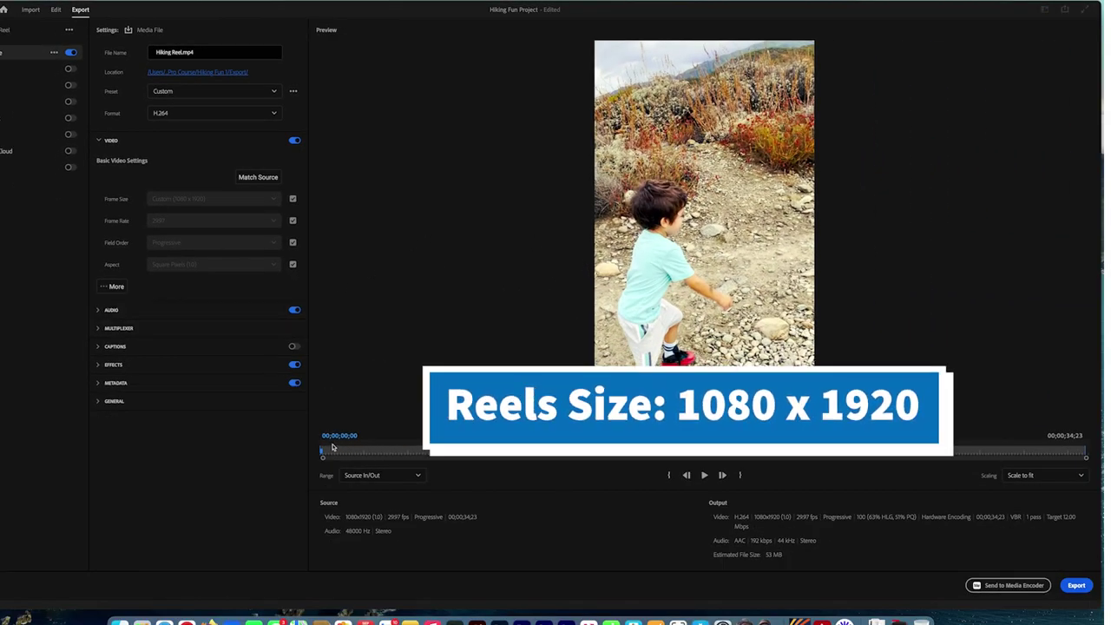
Scrub the export preview to a later frame, then start exporting Hiking Reel to mp4.
left_click_drag(335, 452, 638, 452)
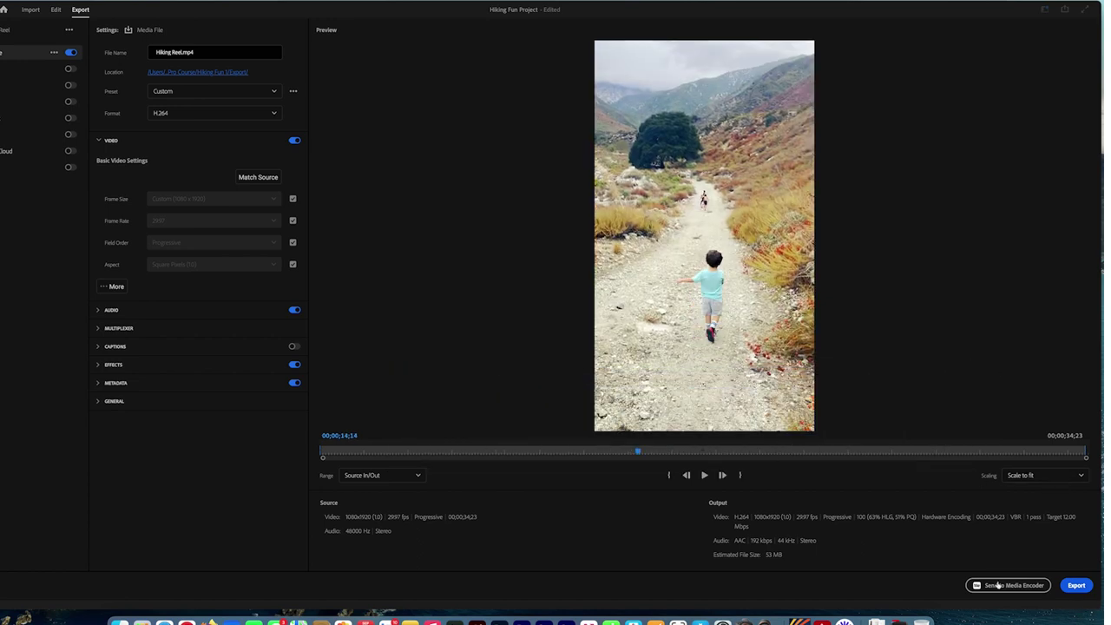
left_click(1076, 586)
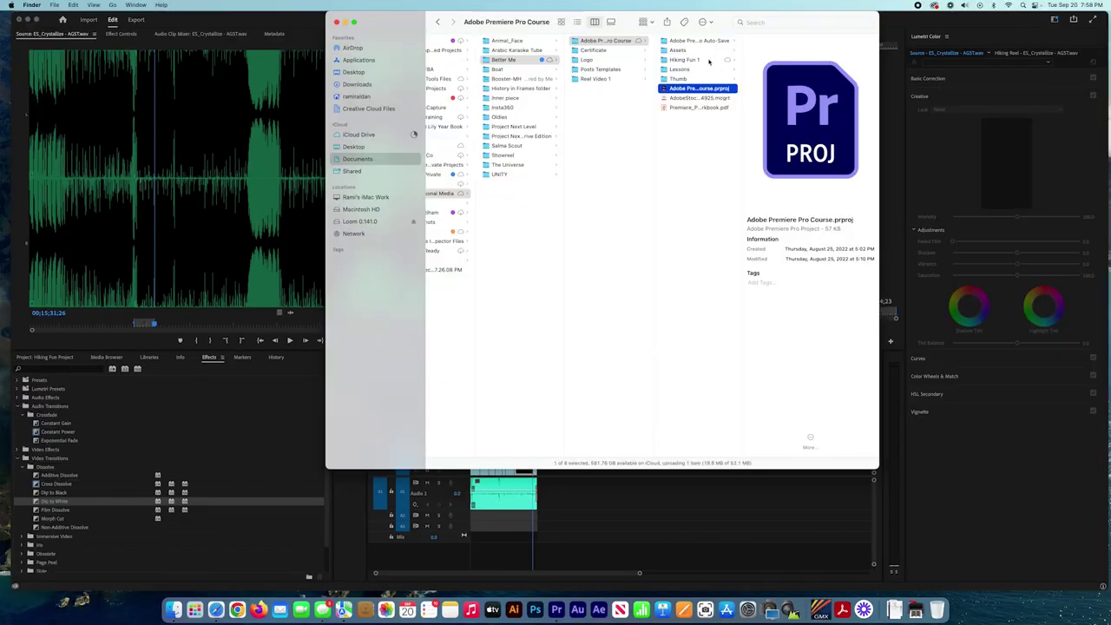
Locate Hiking Reel.mp4 in Hiking Fun 1 > Export and play it in Quick Look.
left_click(707, 60)
left_click(784, 59)
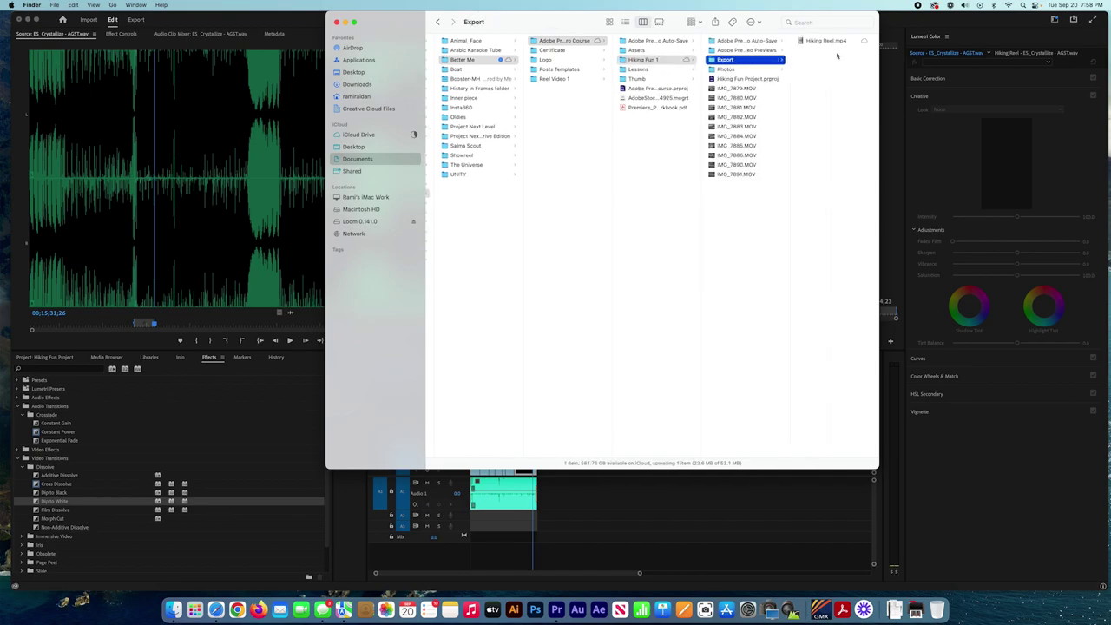
left_click(829, 41)
key("space")
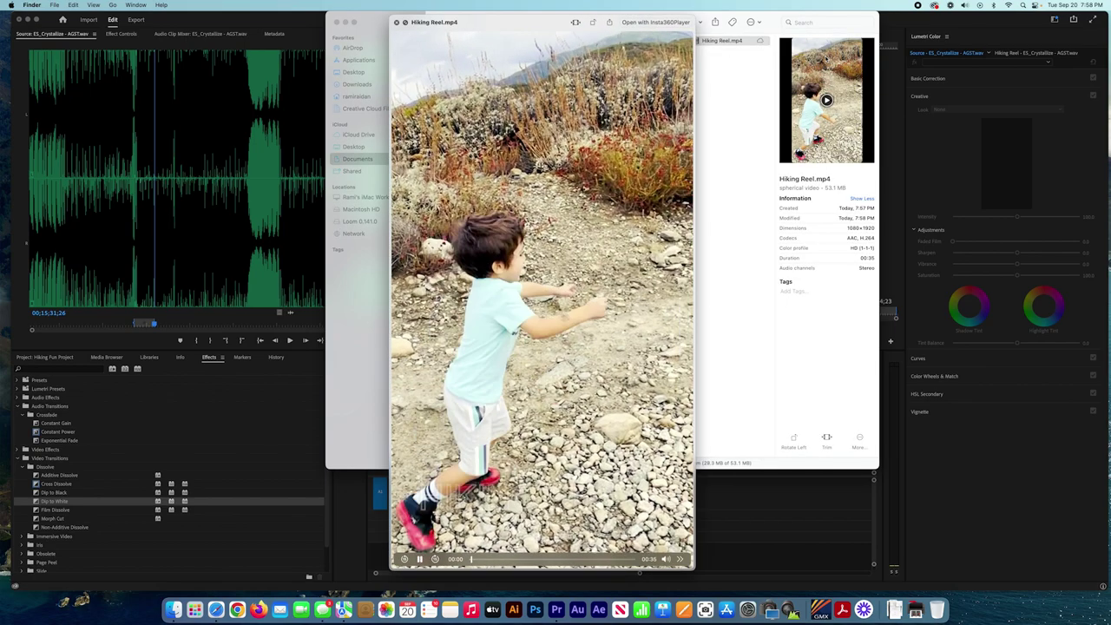